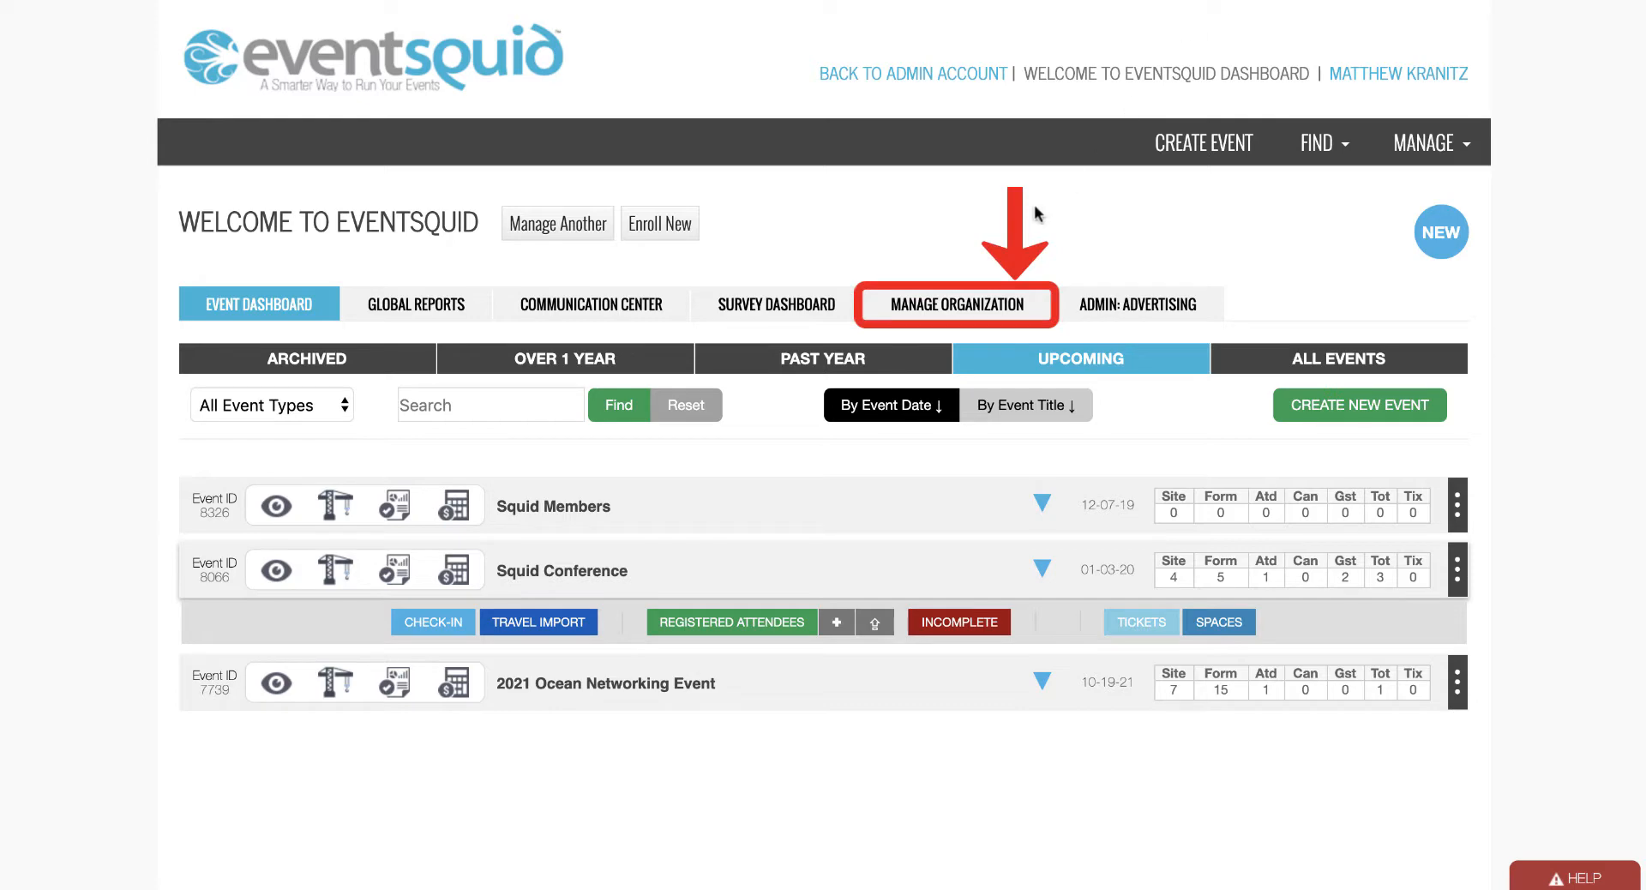
Open the organization's empty Membership Roster from Manage Organization.
click(995, 312)
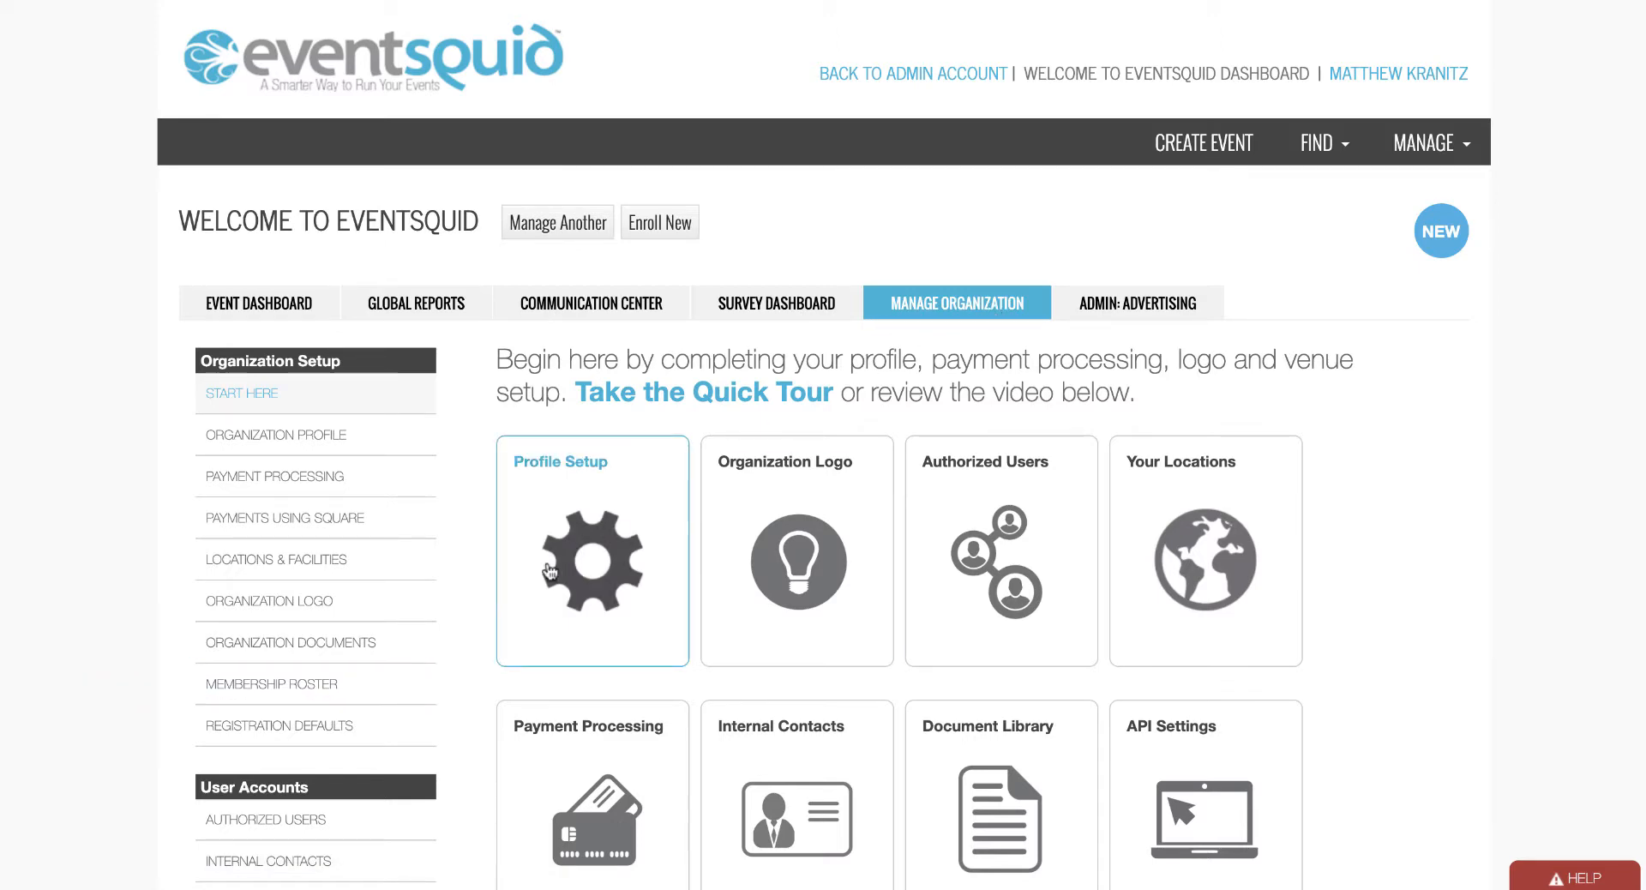
click(324, 695)
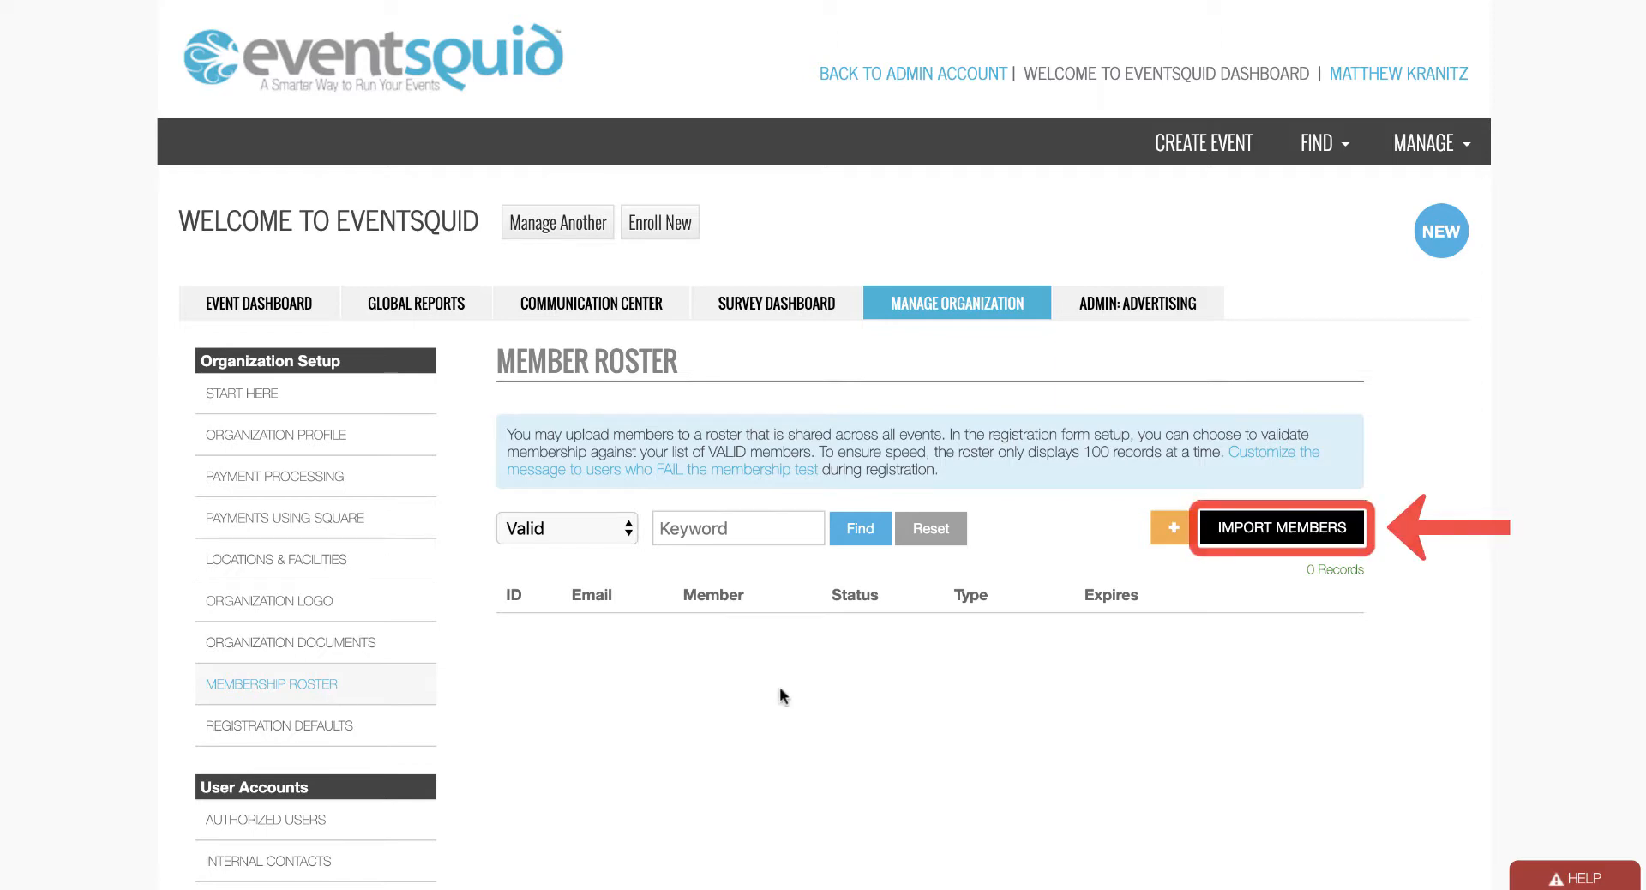
Start Import Members, review the uploader instructions, and open Load Spreadsheet or CSV.
click(1240, 548)
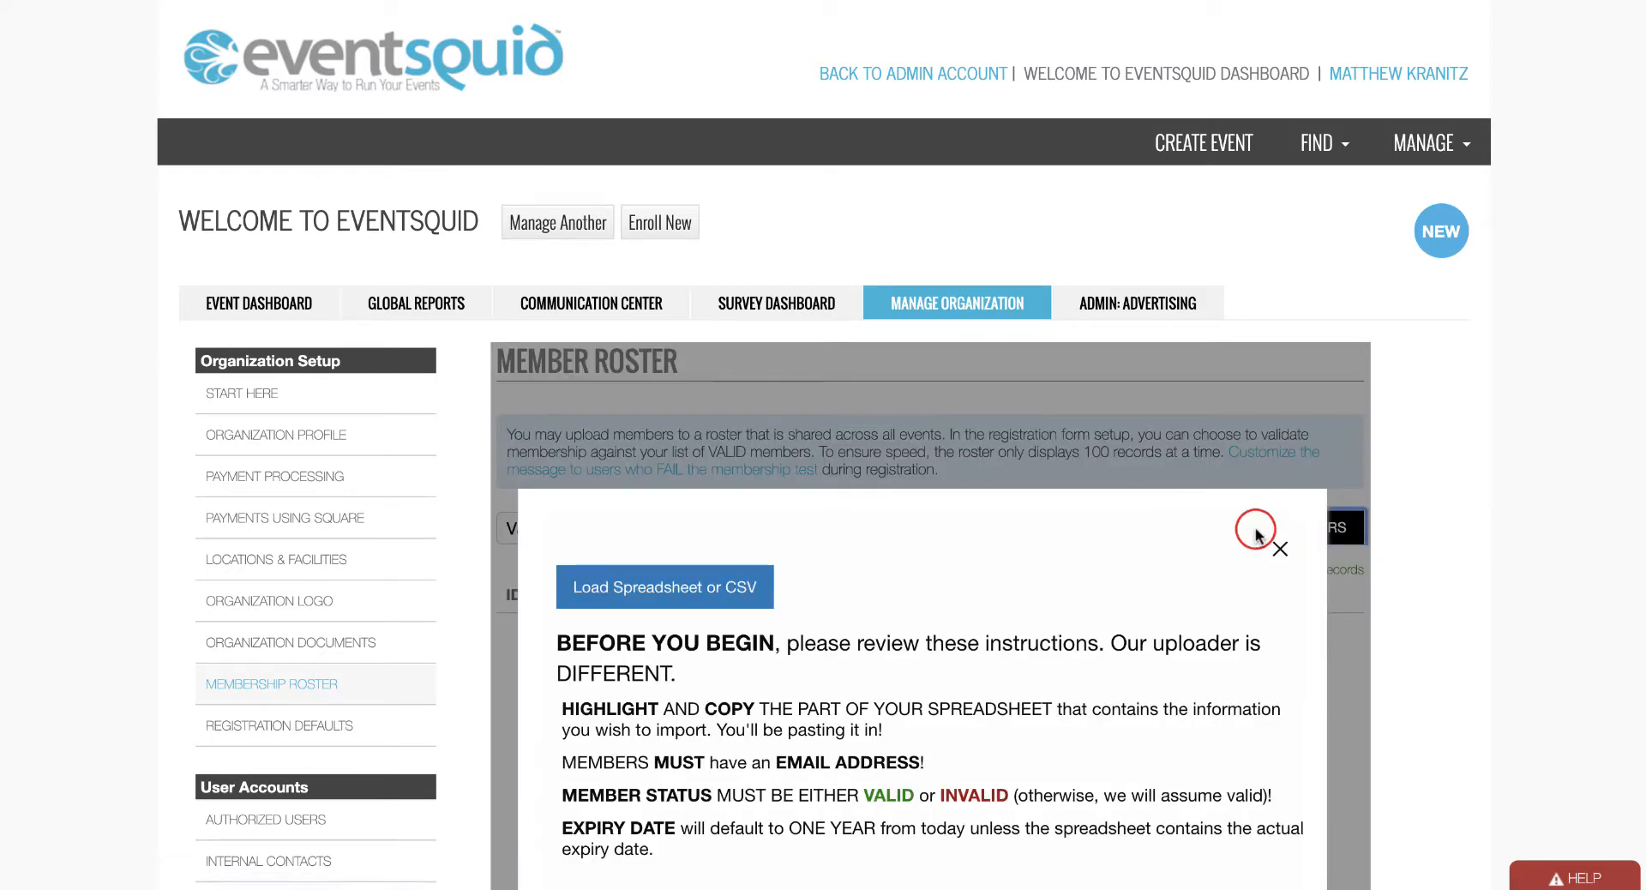
scroll(1255, 536, down, 5)
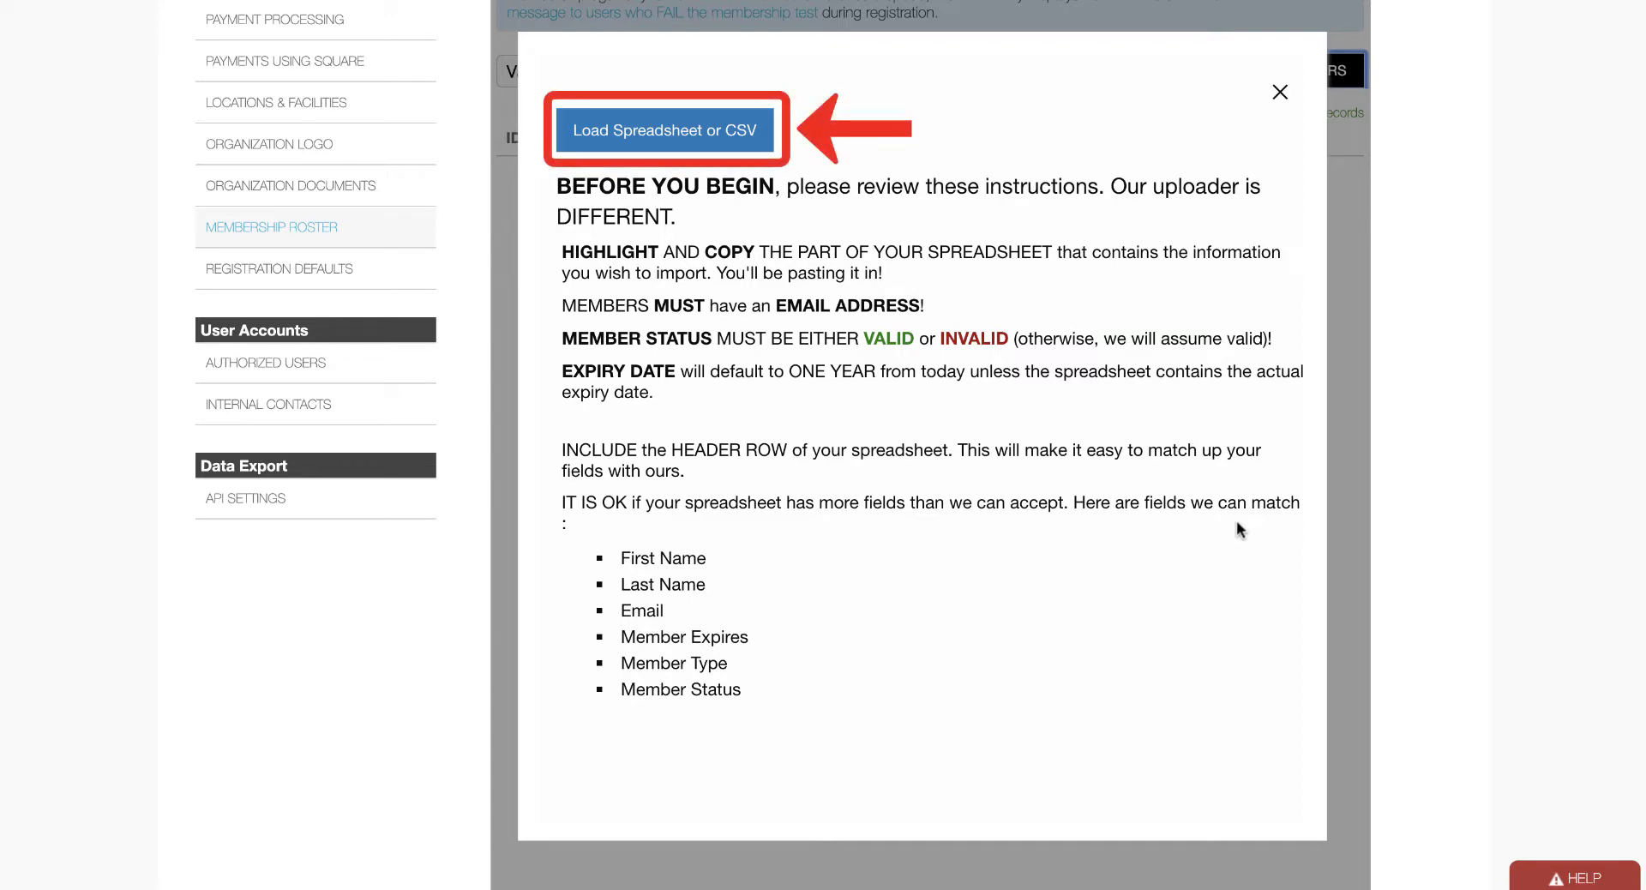
click(708, 138)
Paste the test members' spreadsheet rows into the data box and continue to Step 2.
click(938, 238)
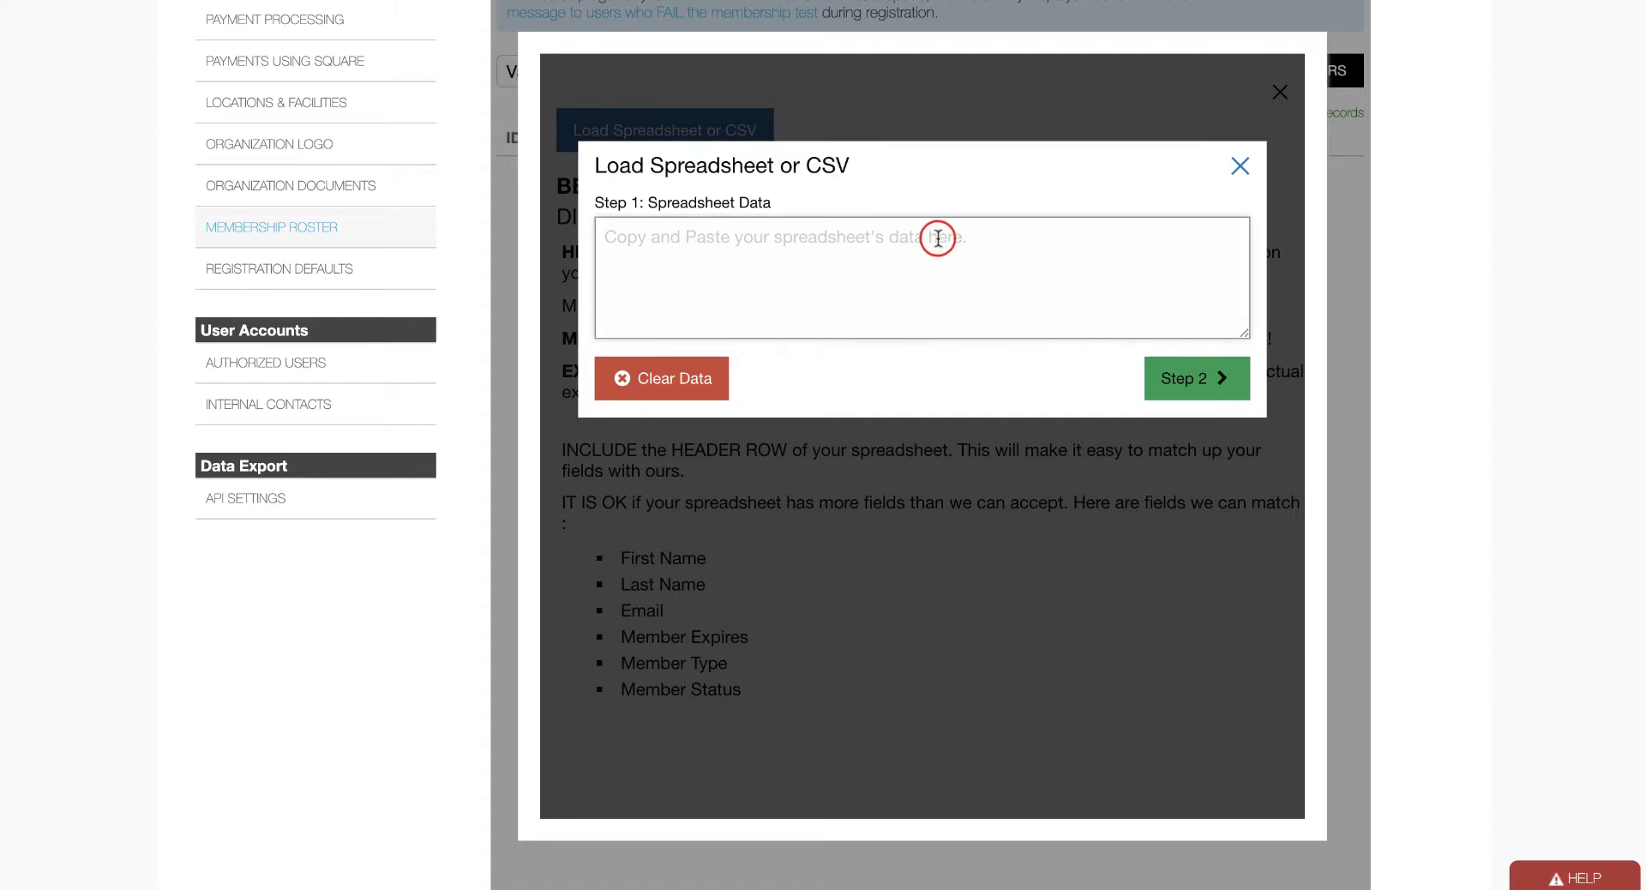
key(ctrl+v)
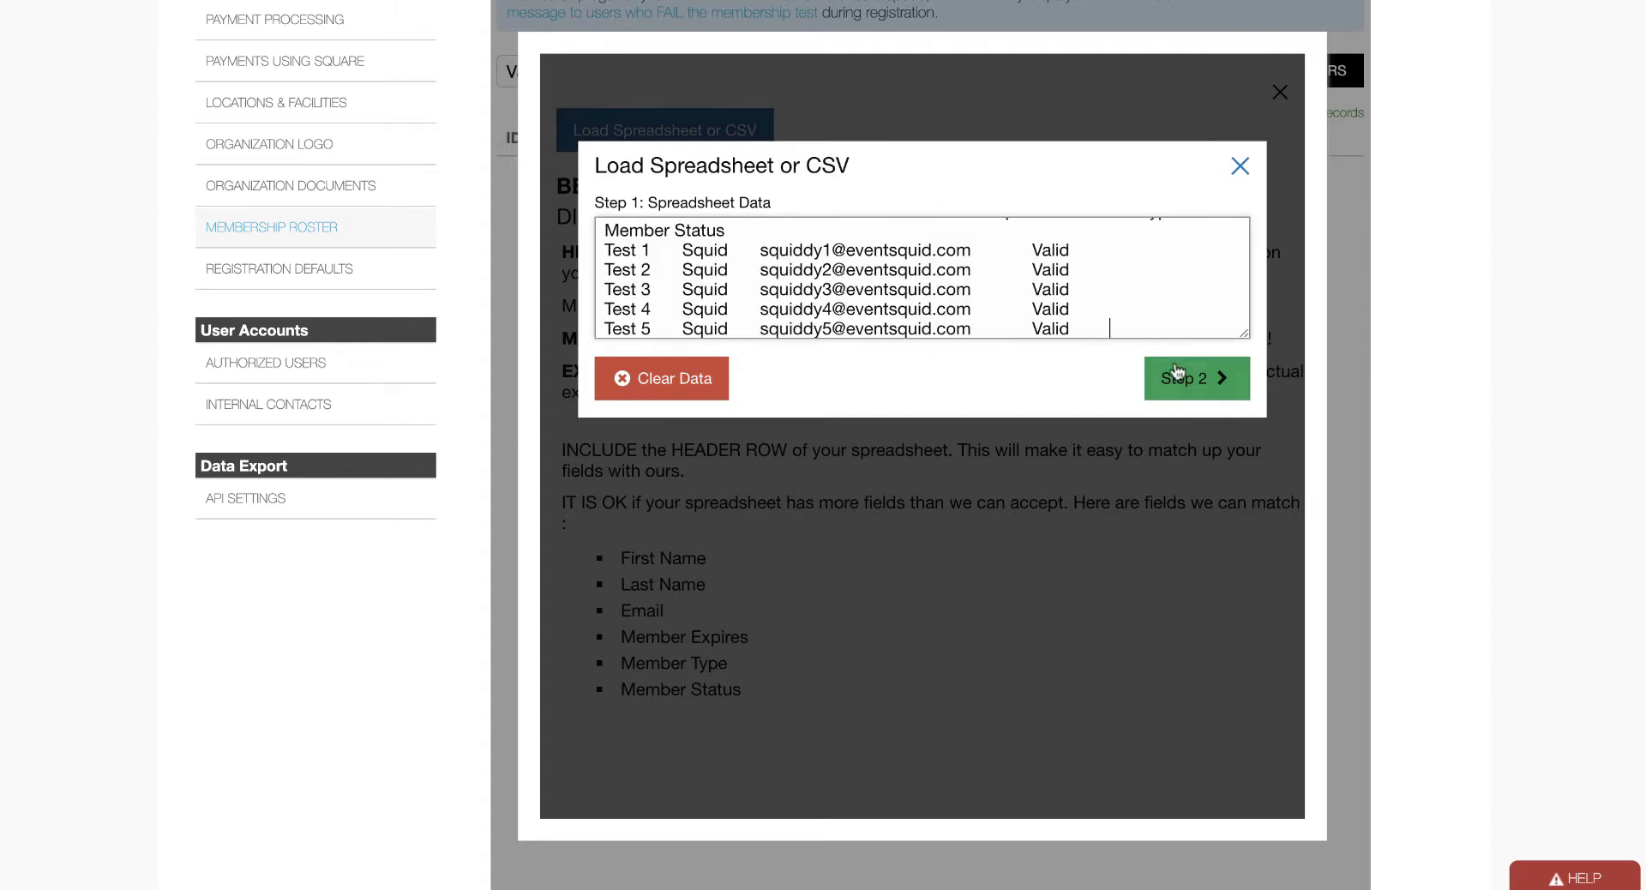
click(1187, 392)
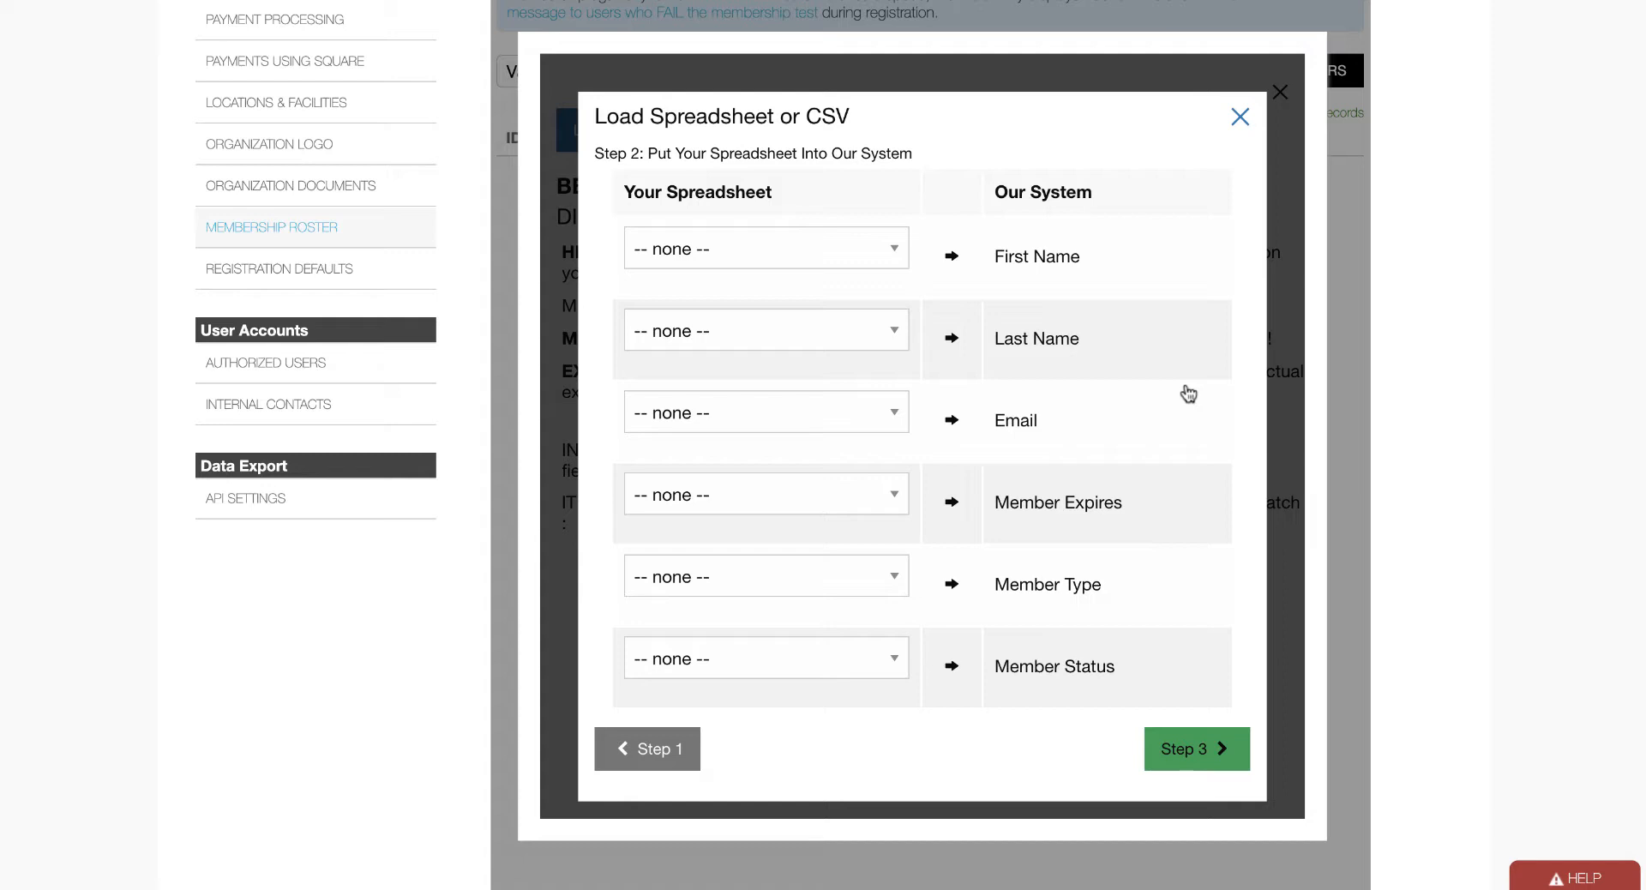
Map columns to First Name, Last Name, Email and Member Status, then preview the 6 records.
click(891, 252)
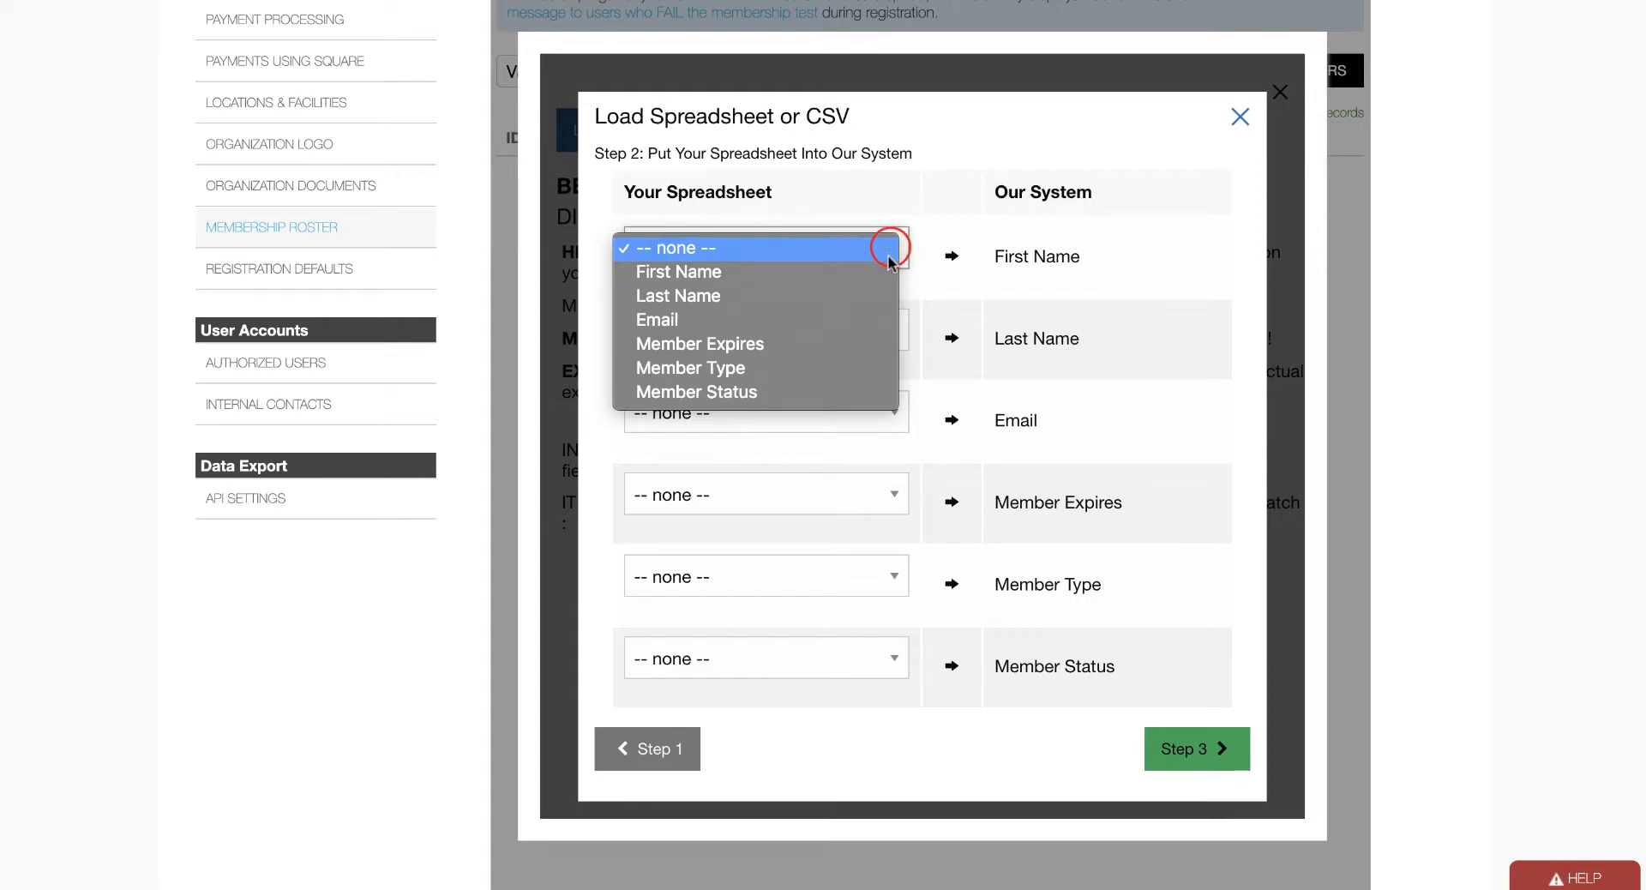
click(888, 271)
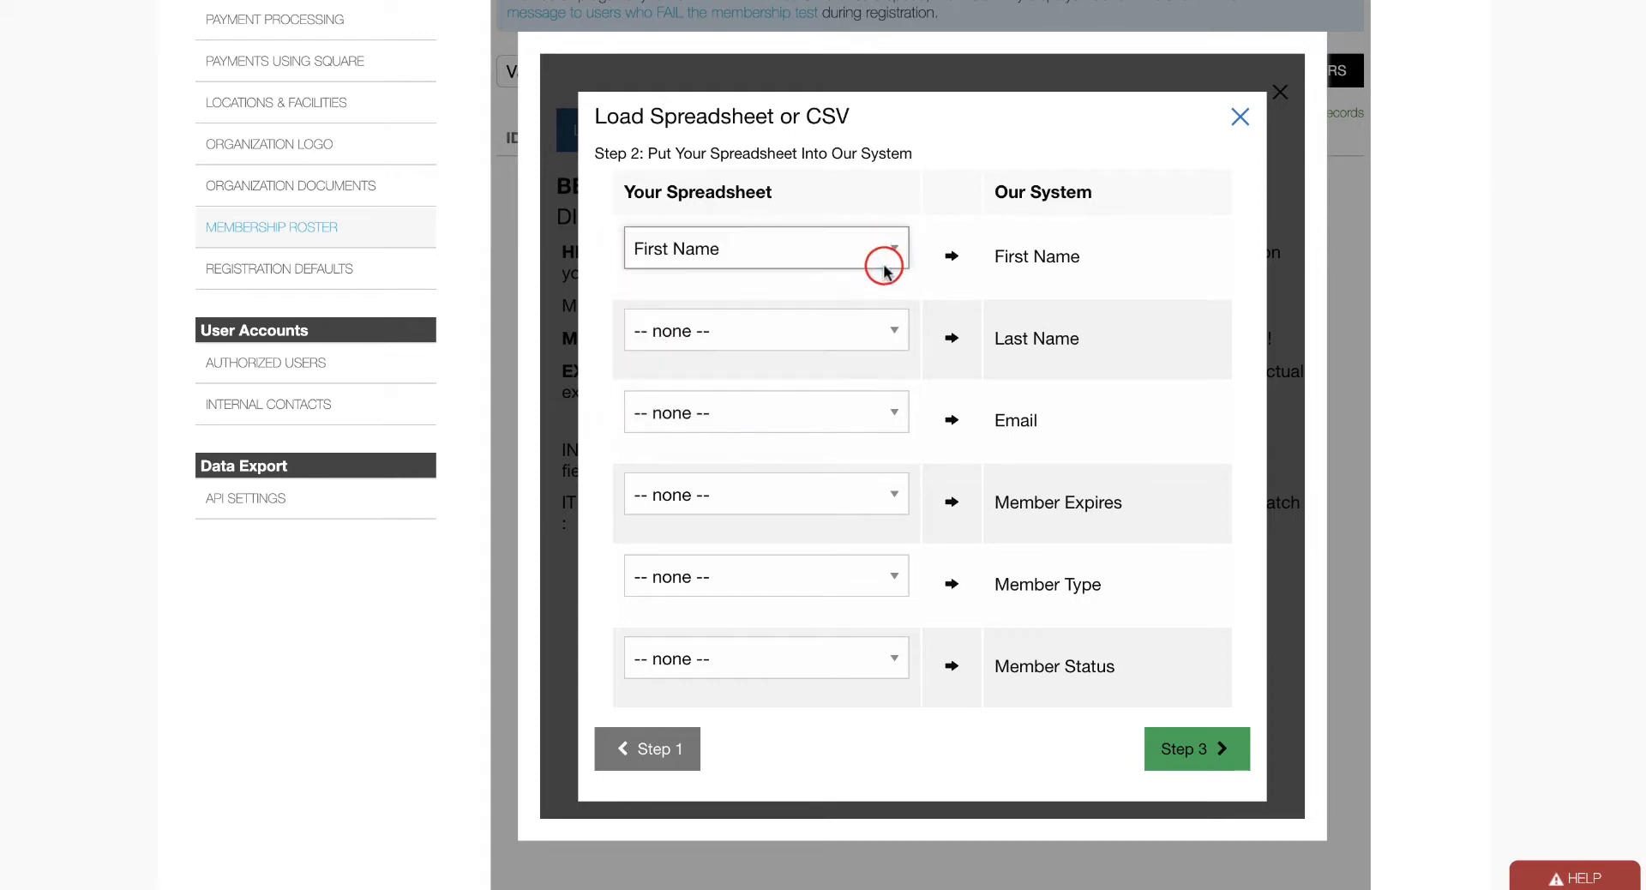
click(884, 328)
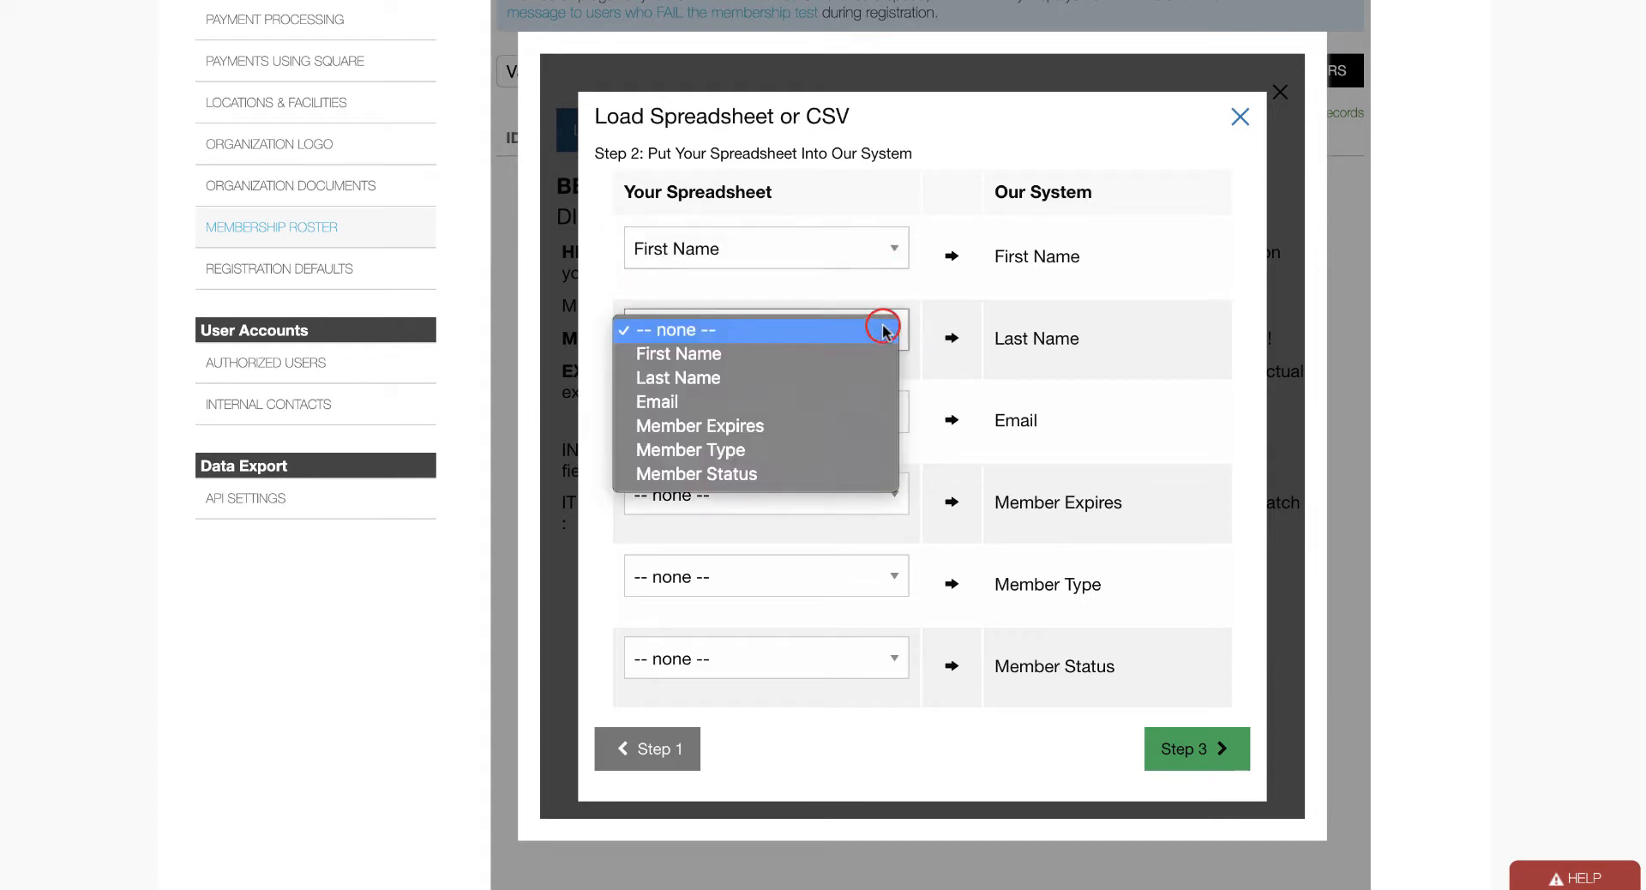
click(880, 378)
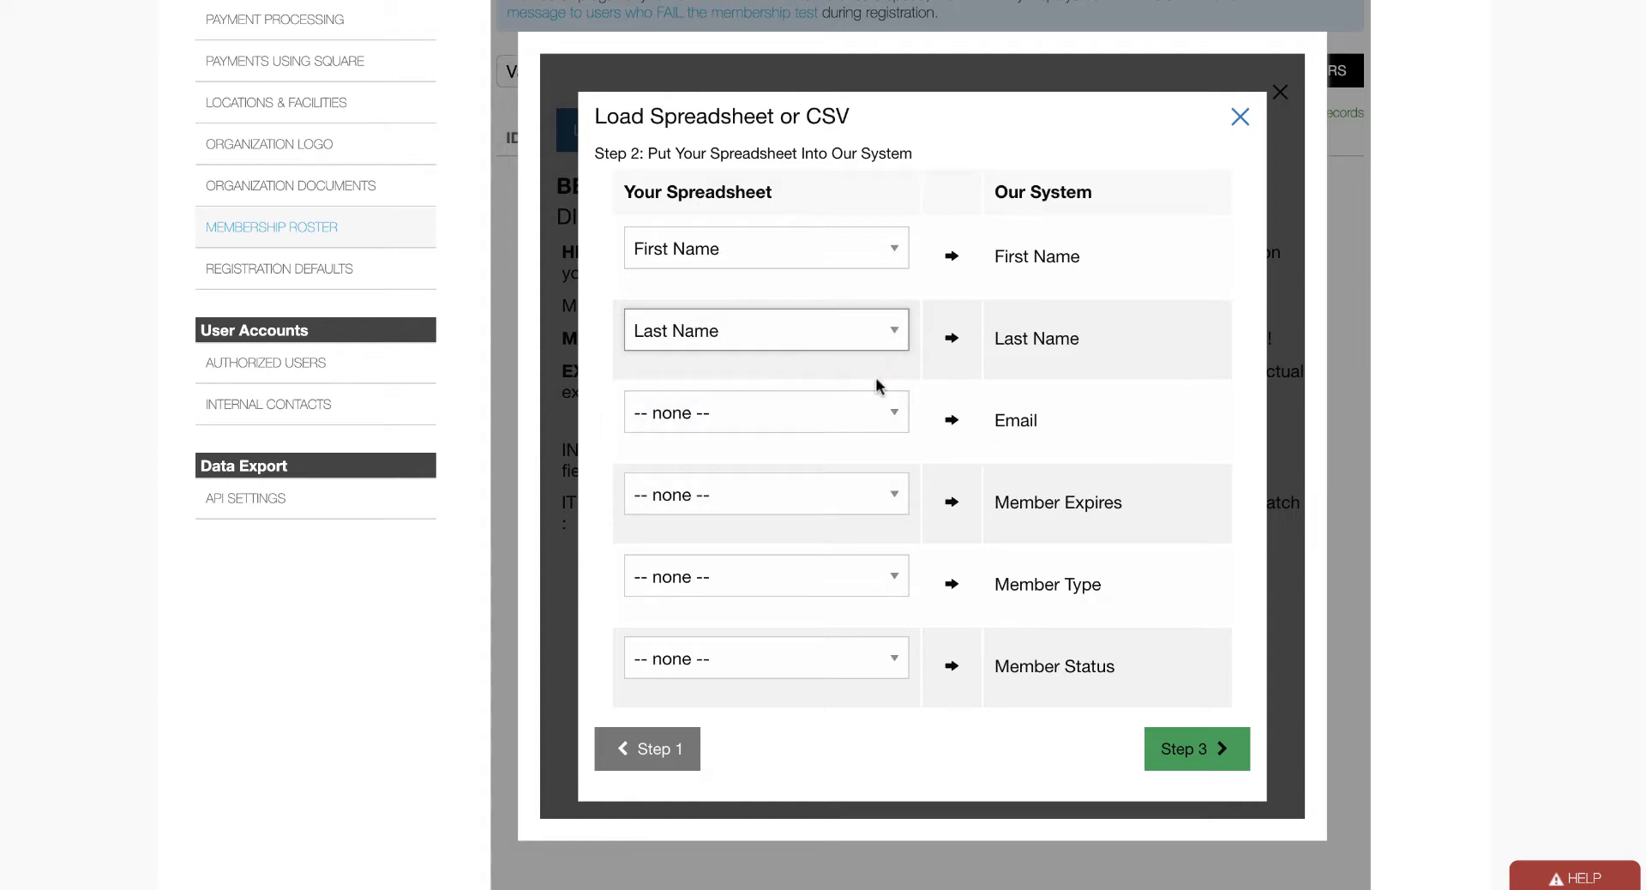
click(889, 415)
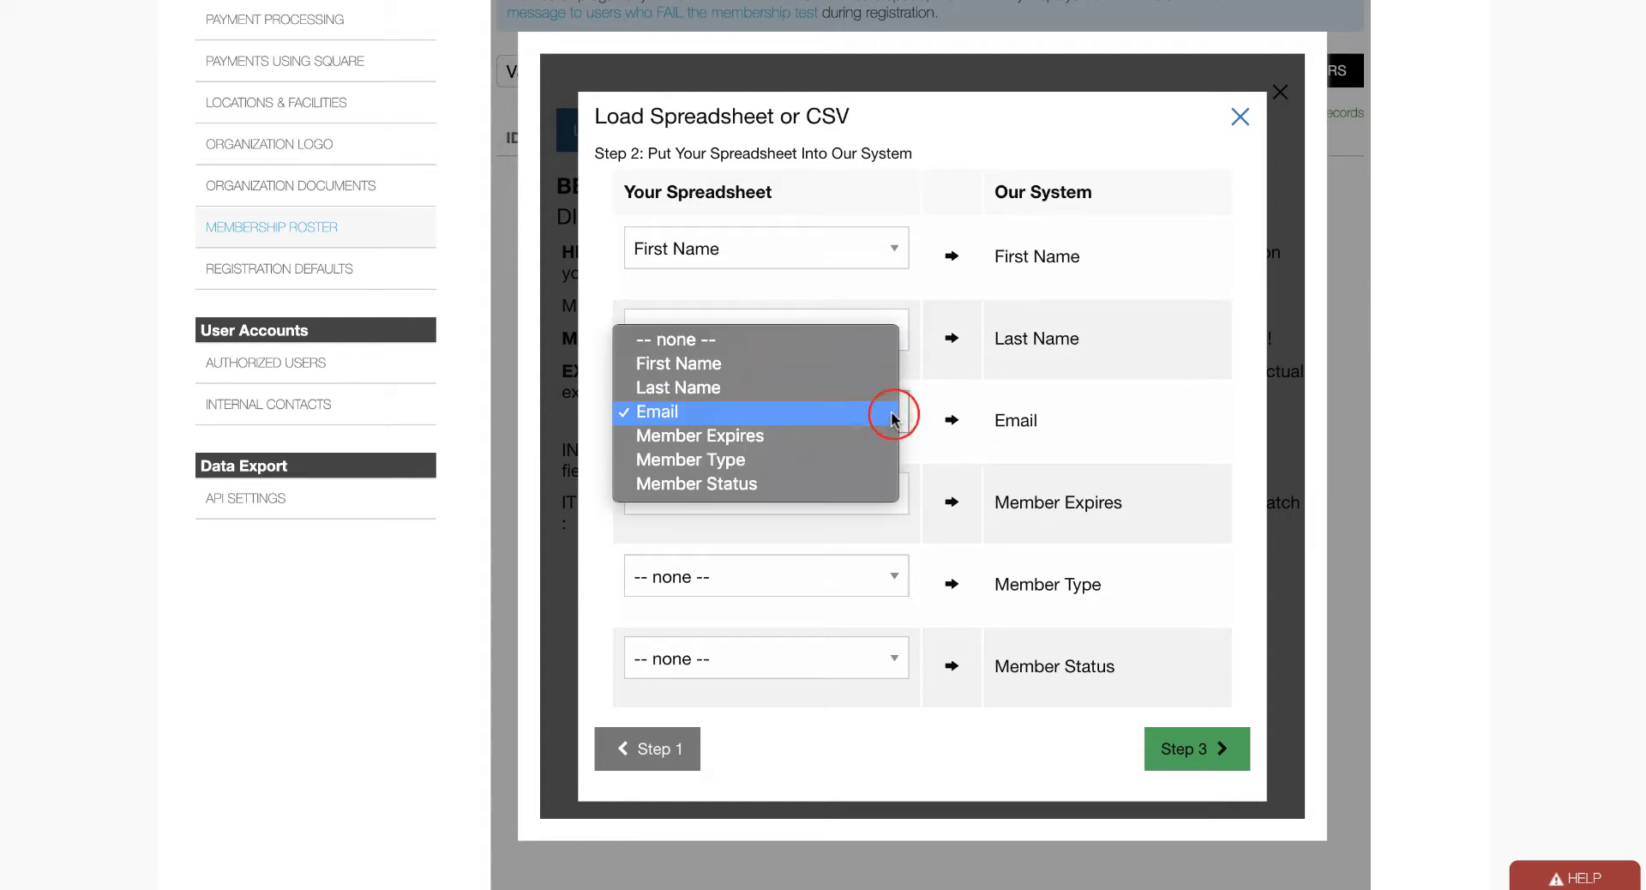
click(891, 418)
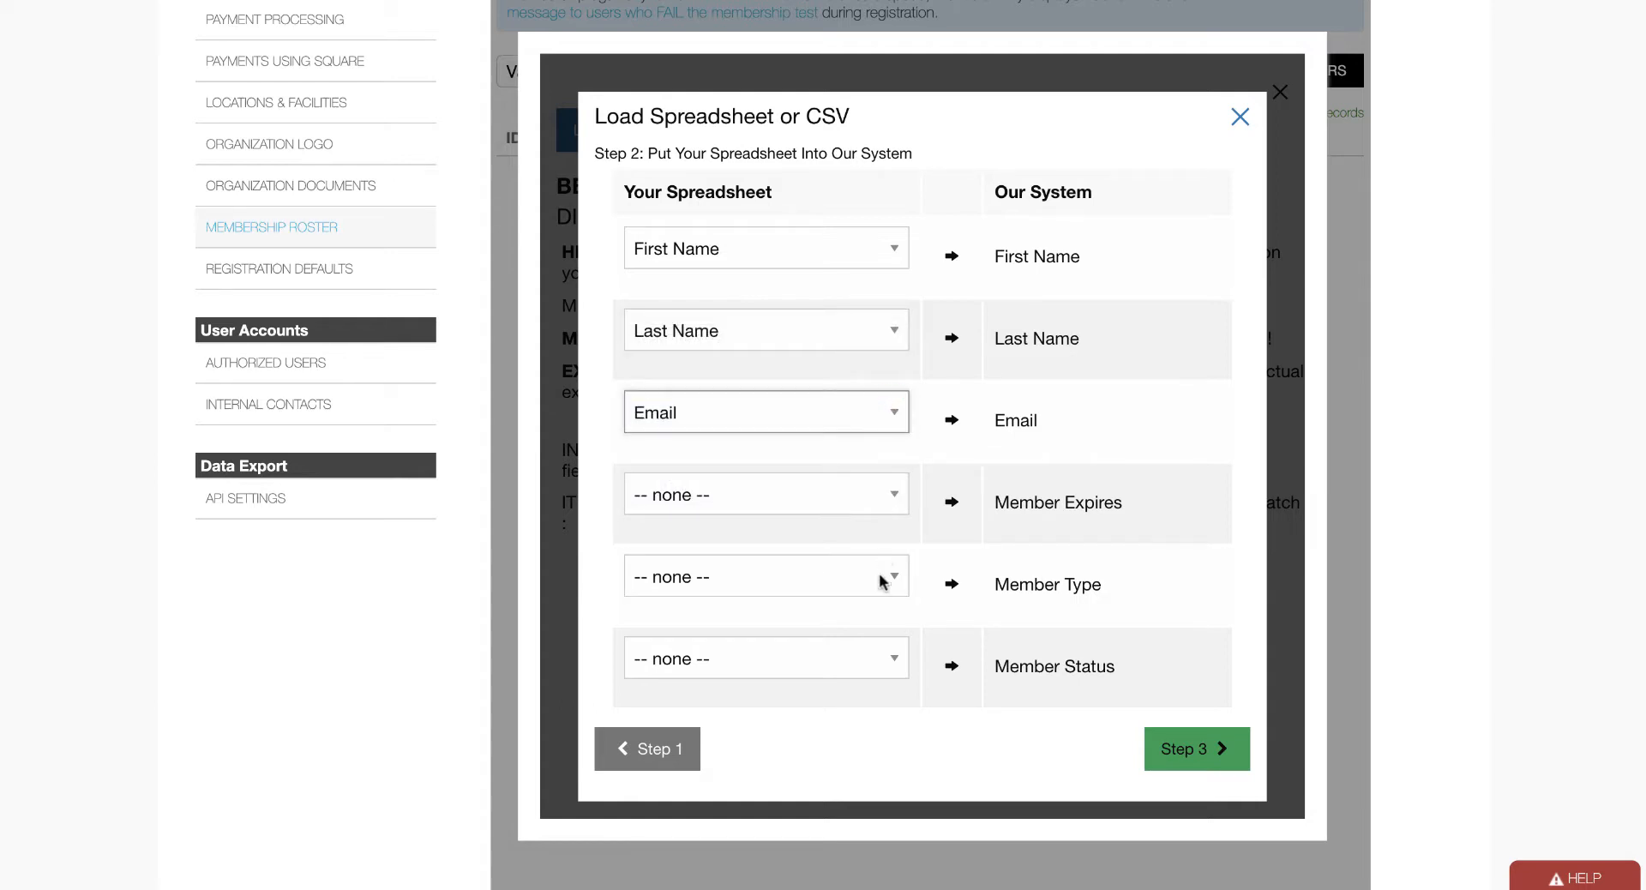
click(886, 658)
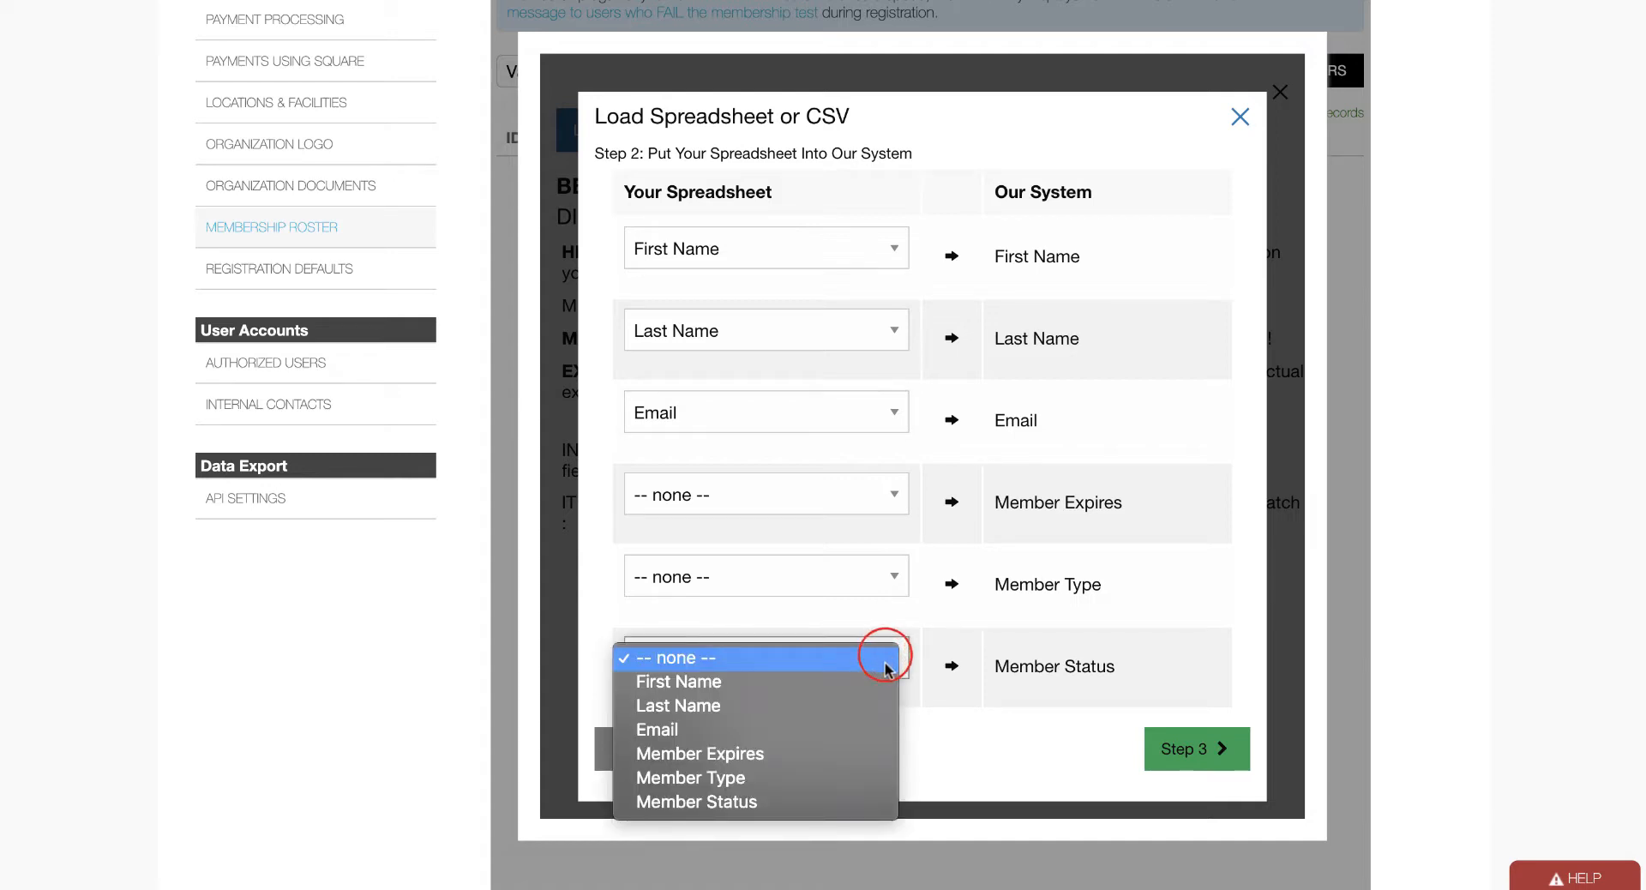
click(870, 803)
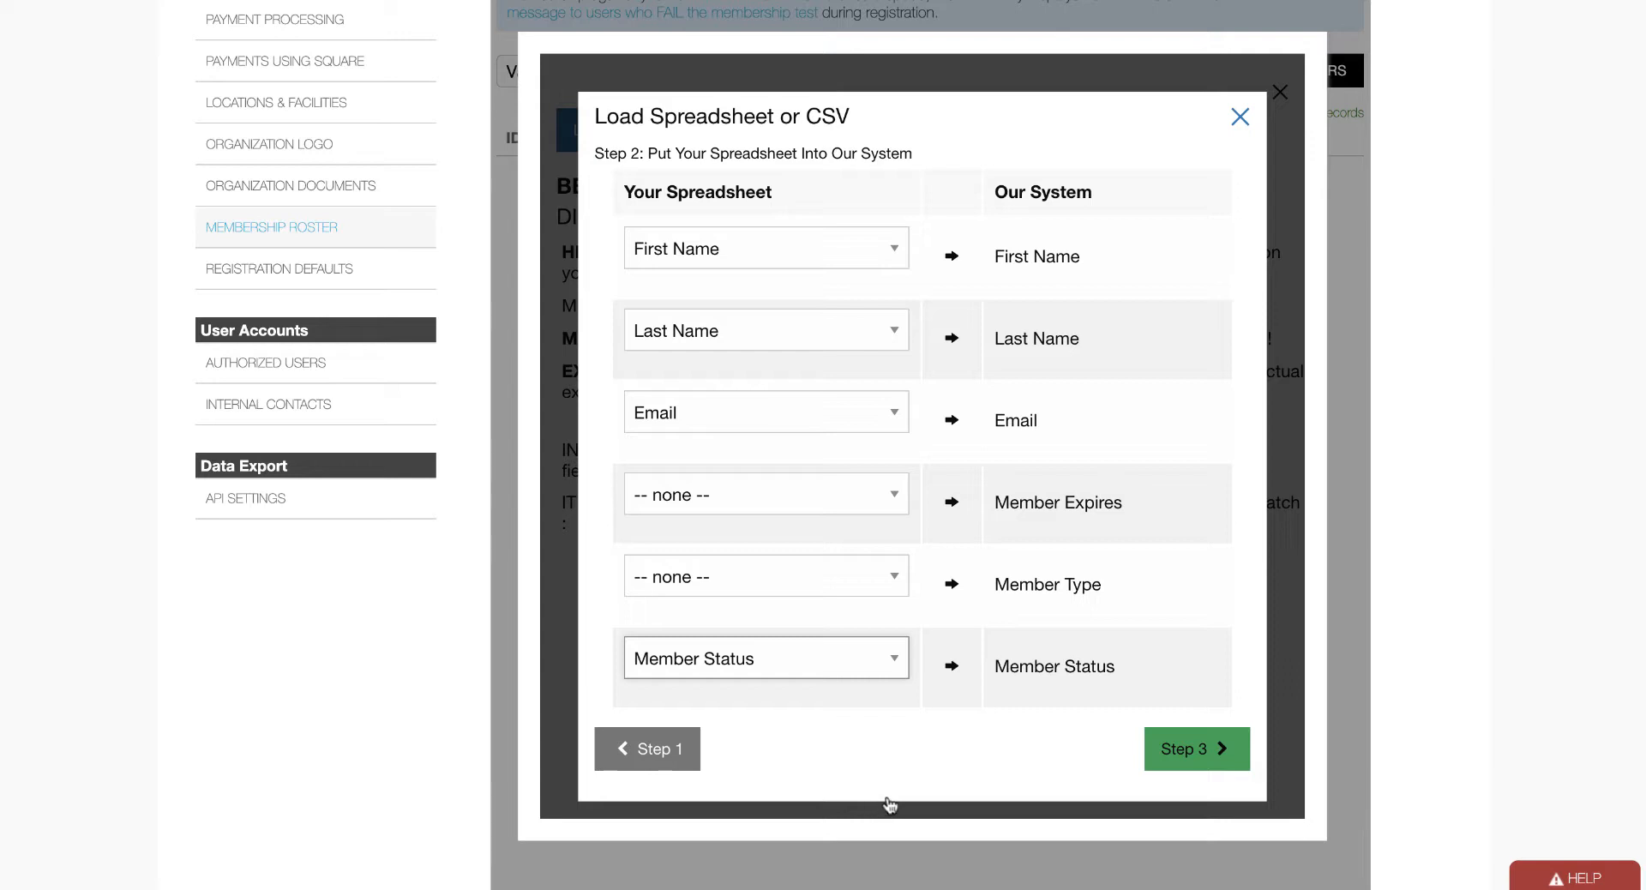
click(1188, 751)
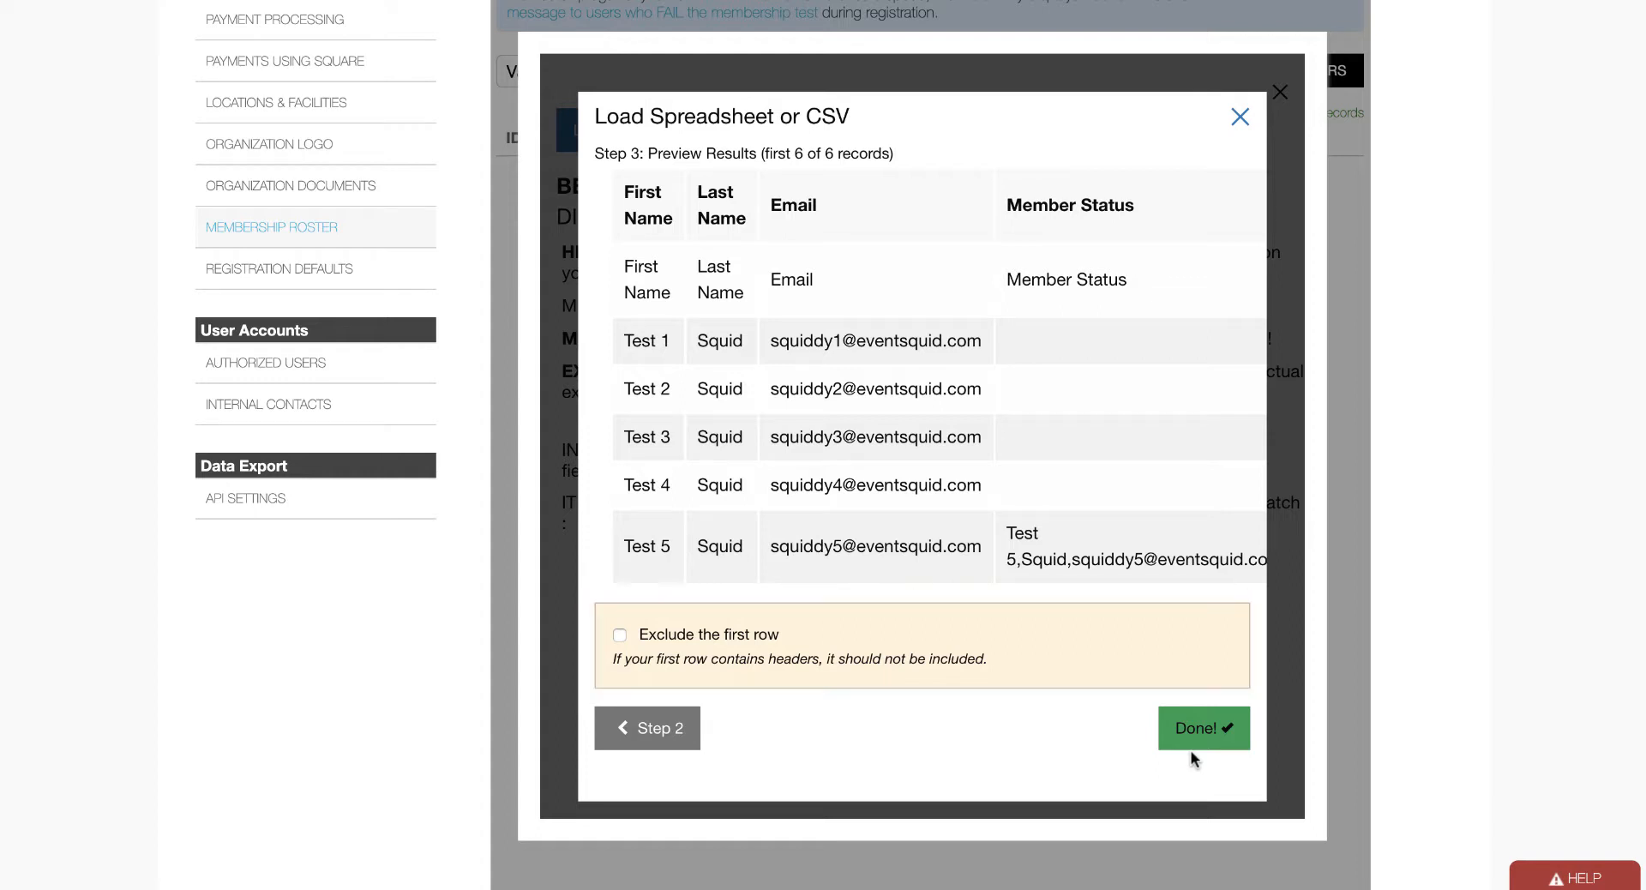
Exclude the header row, import the five members, and dismiss the import summary.
click(619, 636)
click(1189, 724)
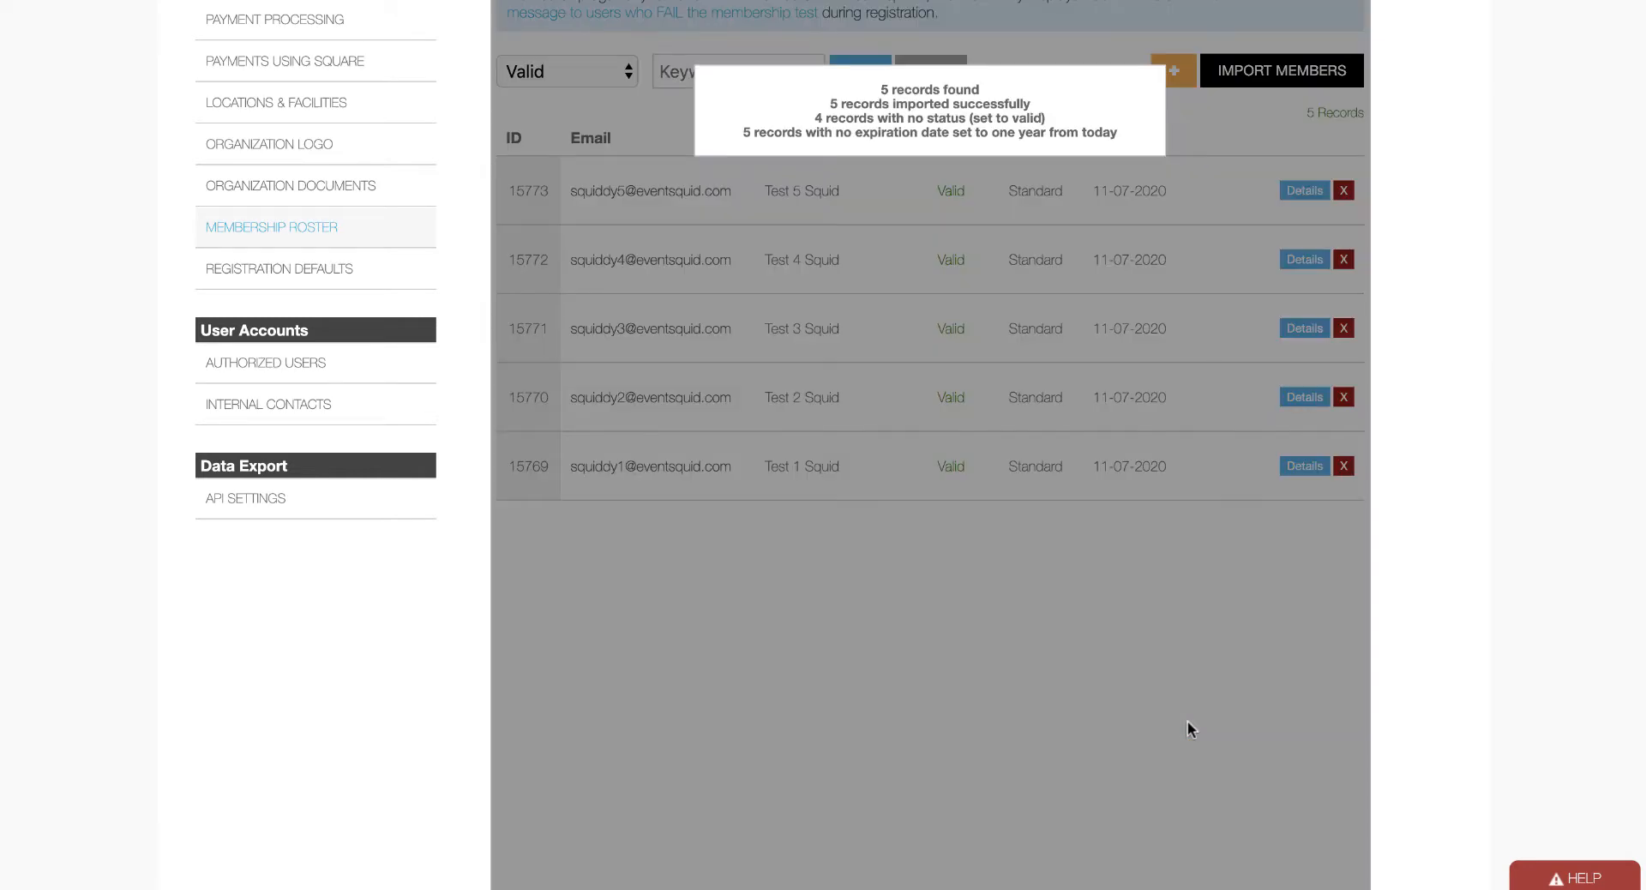
scroll(1188, 727, up, 5)
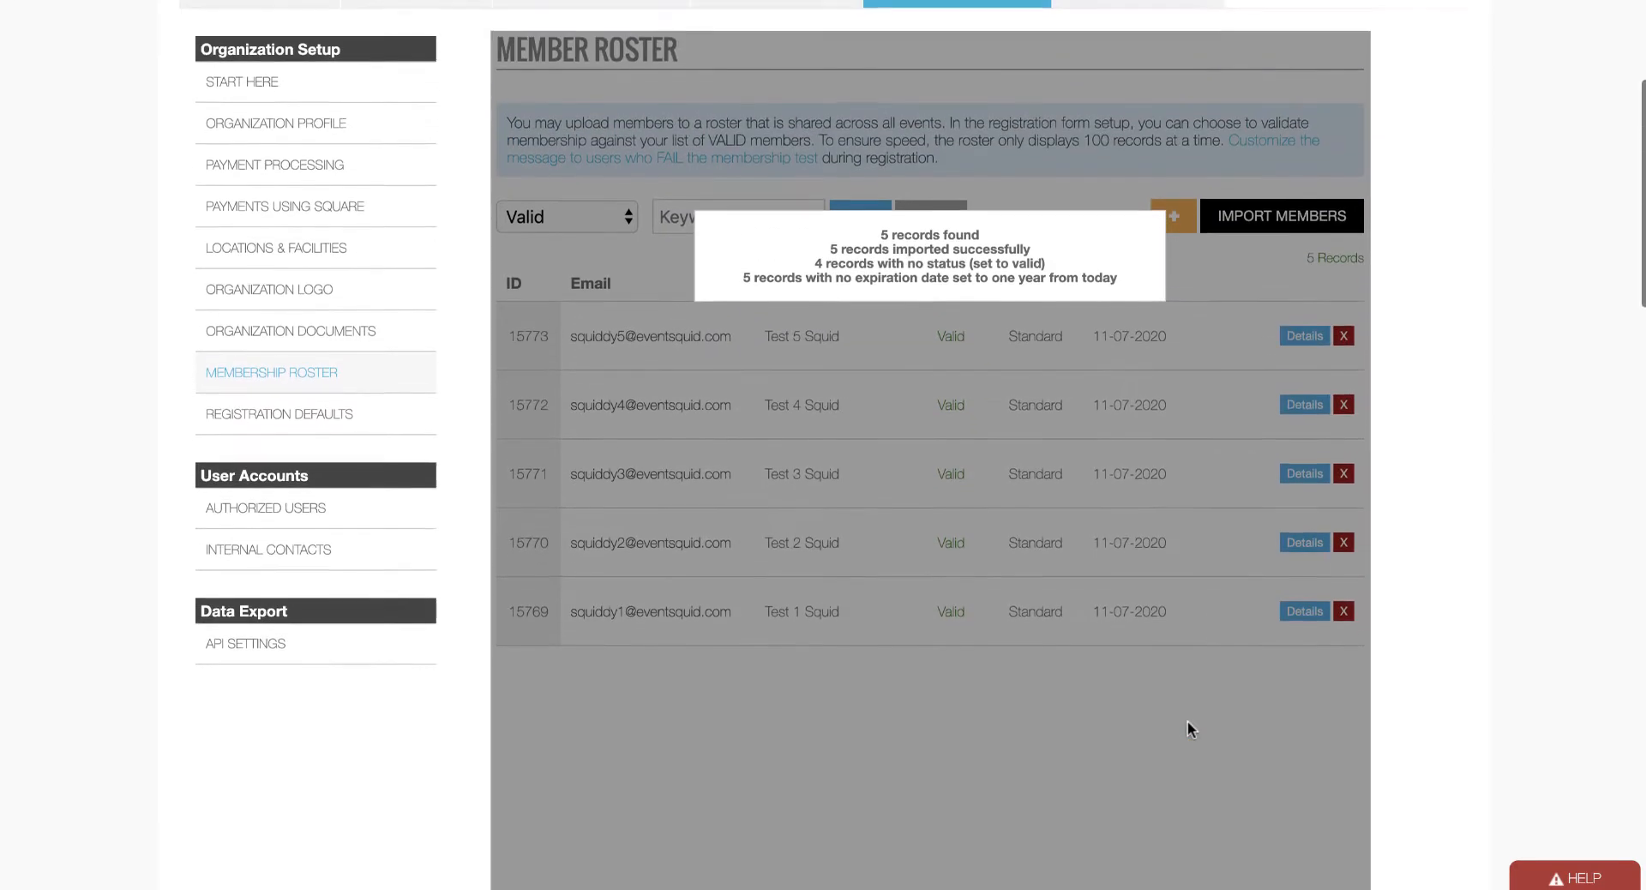
scroll(1025, 436, up, 1)
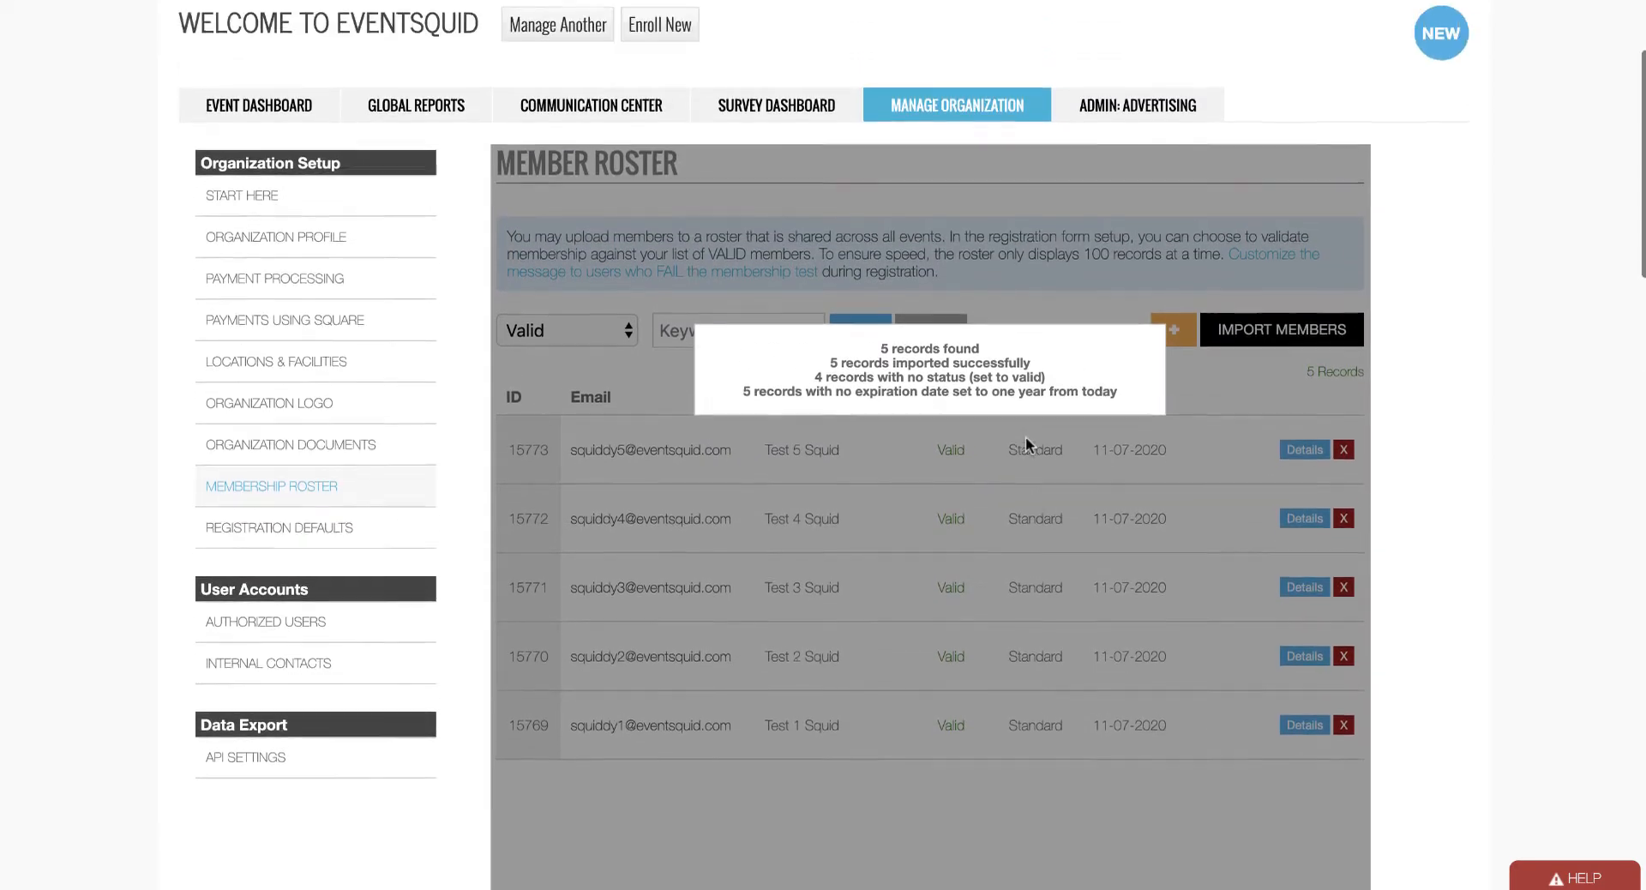
click(1022, 466)
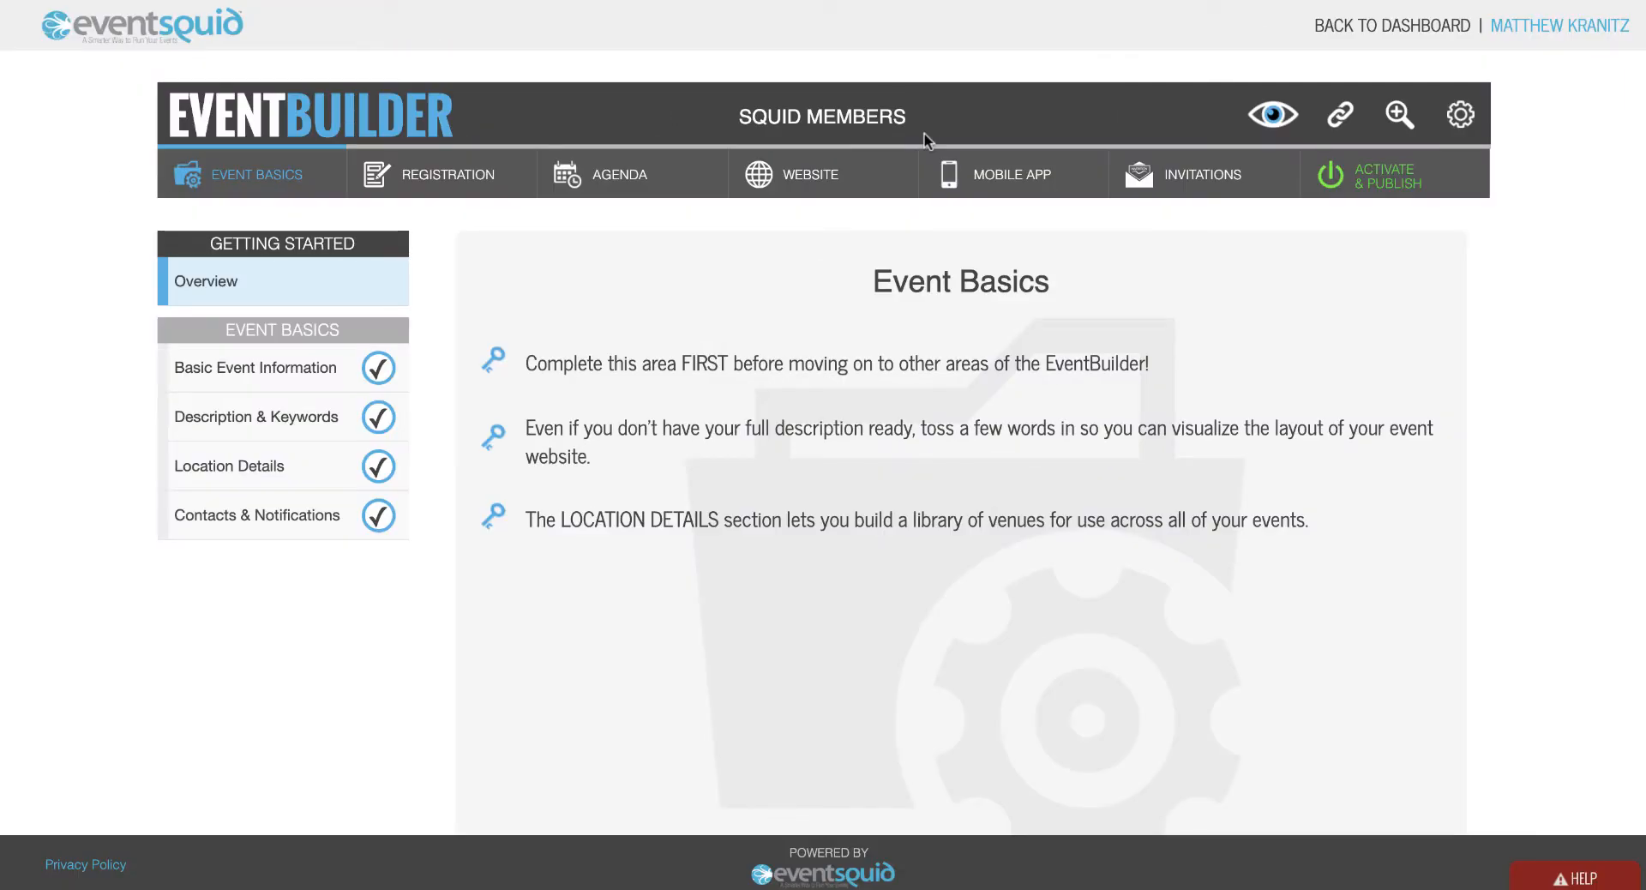
click(472, 176)
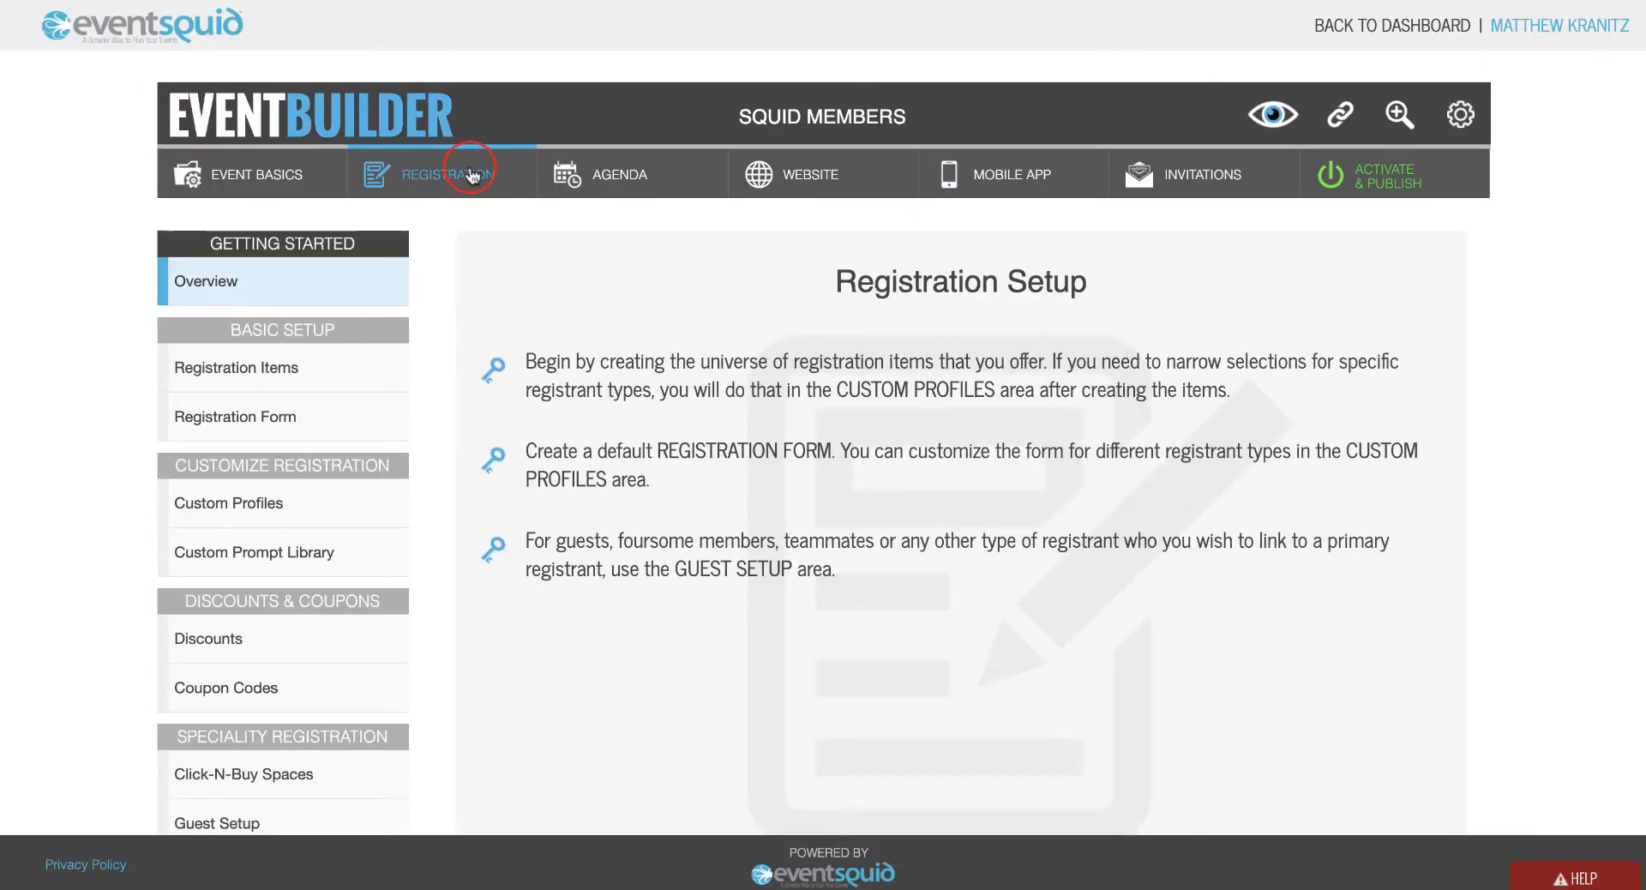
click(333, 375)
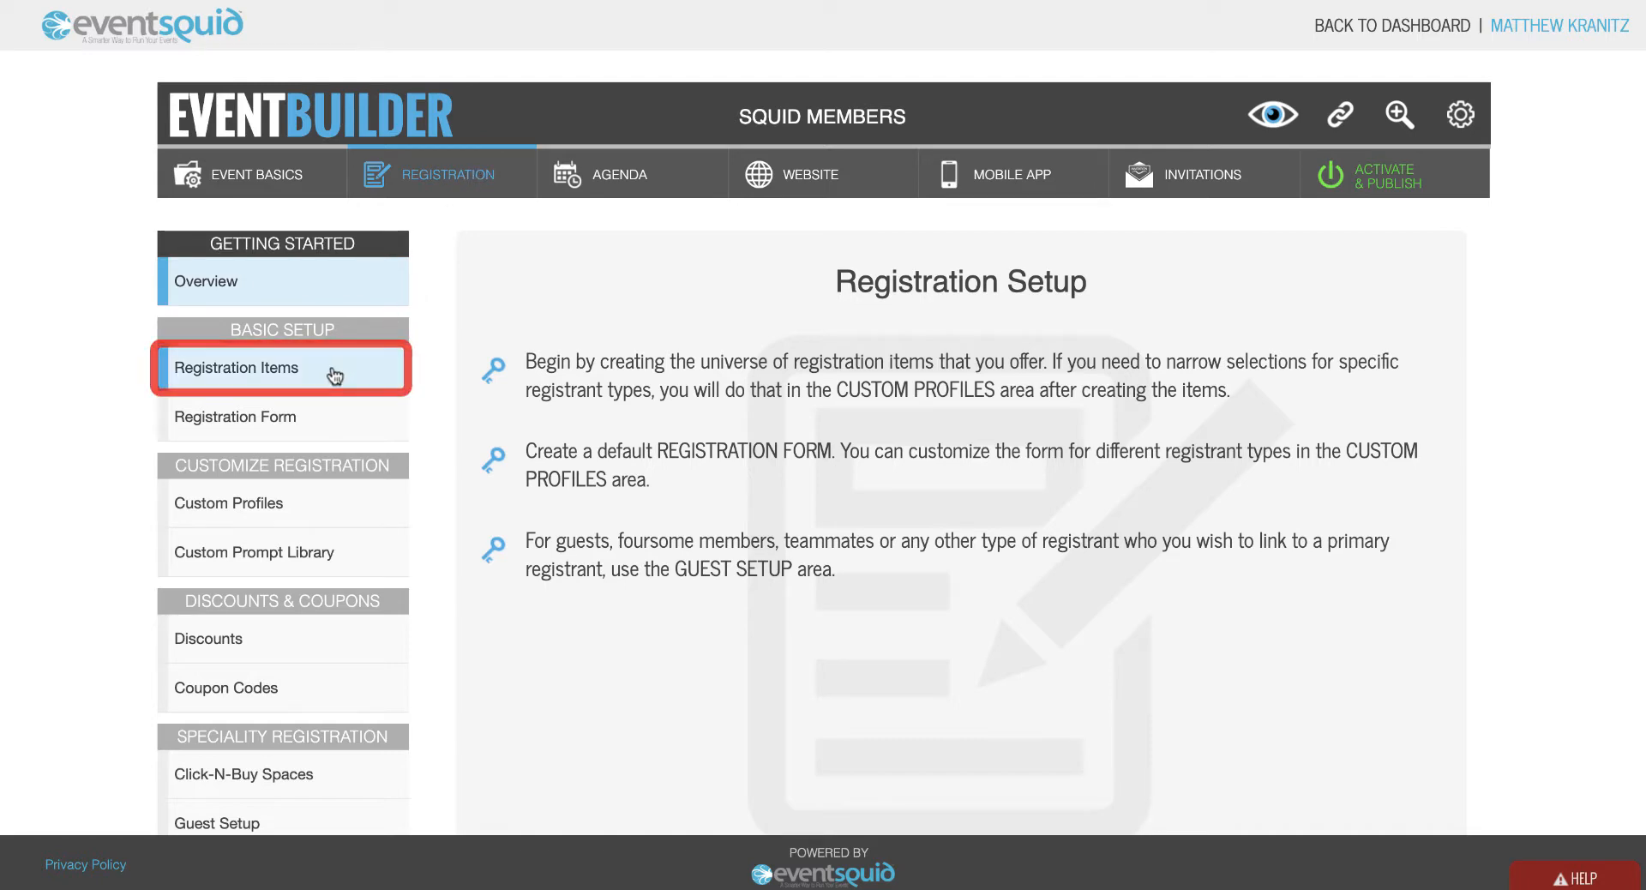
click(333, 375)
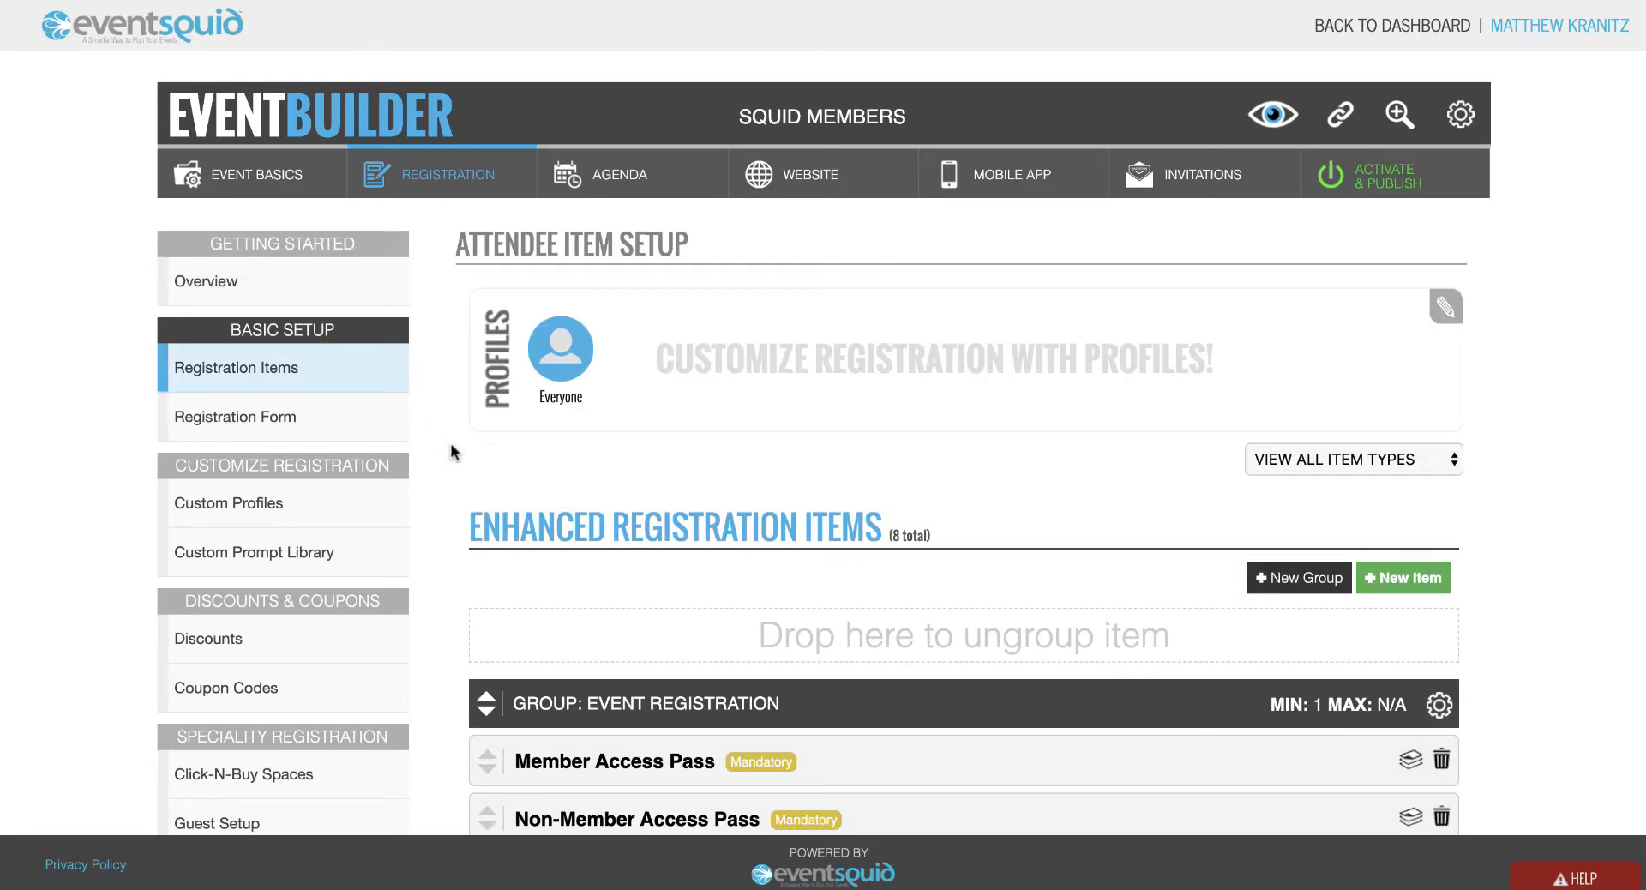
scroll(458, 449, down, 6)
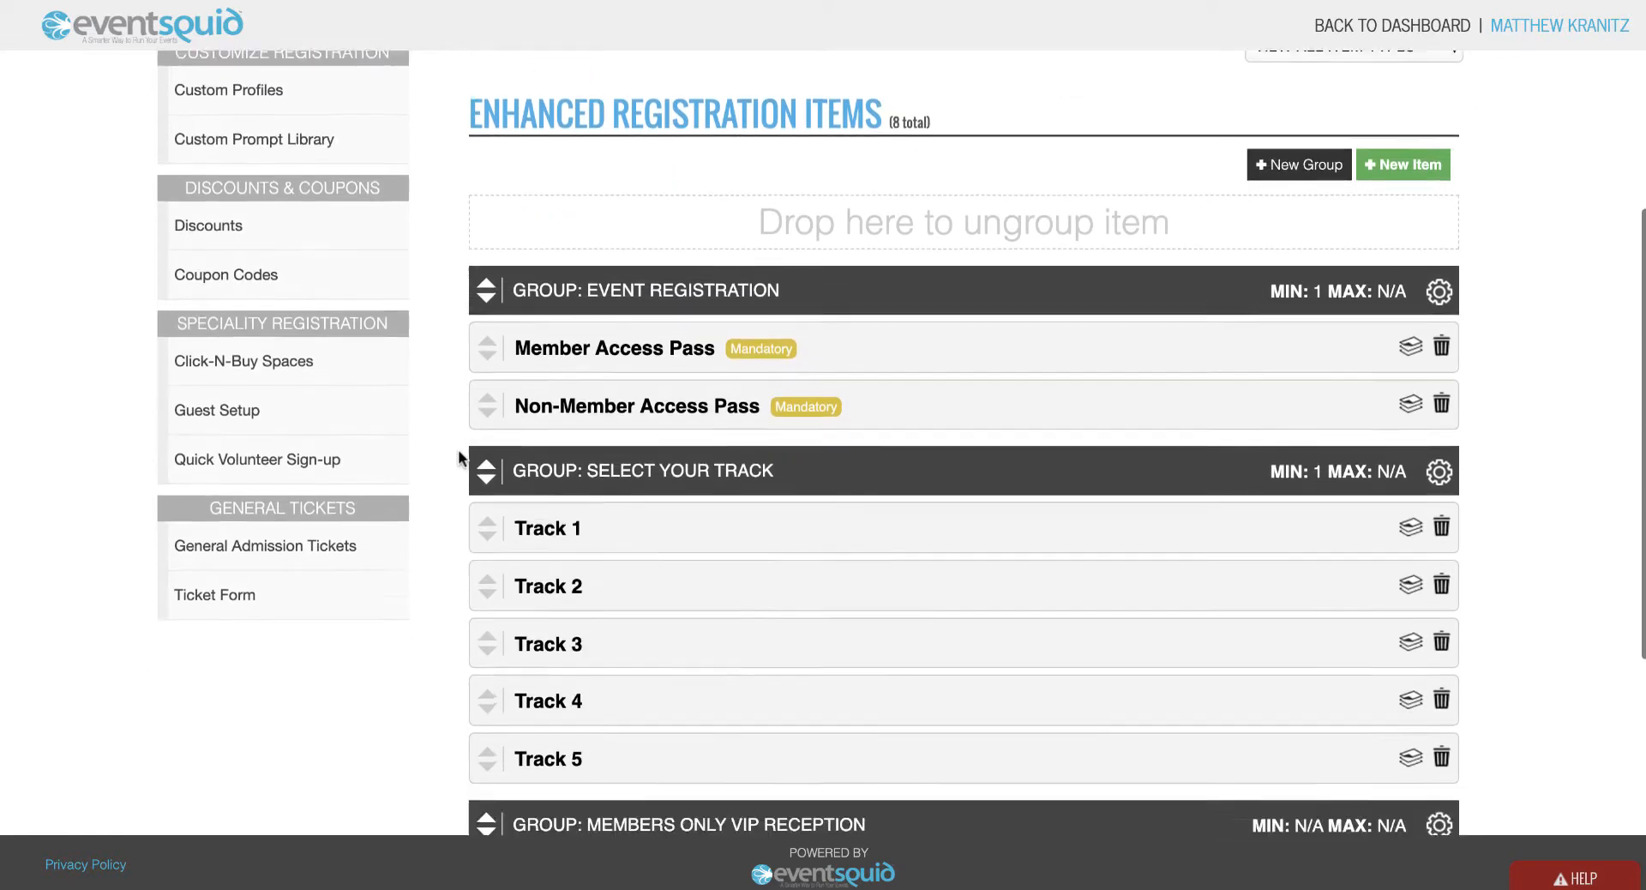
scroll(458, 449, down, 1)
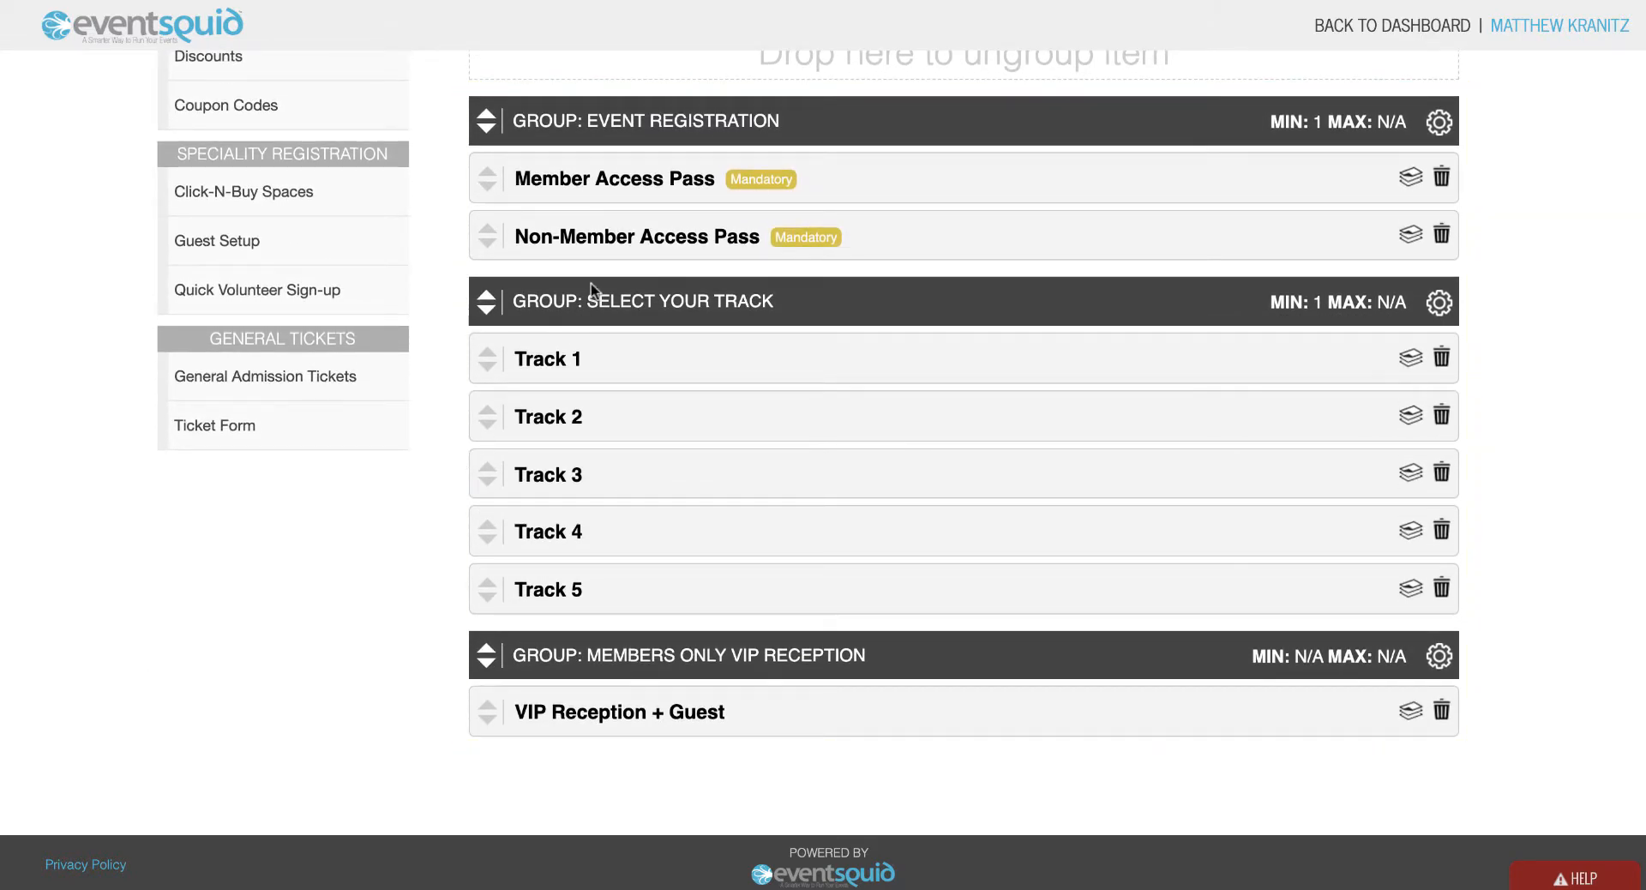
click(632, 178)
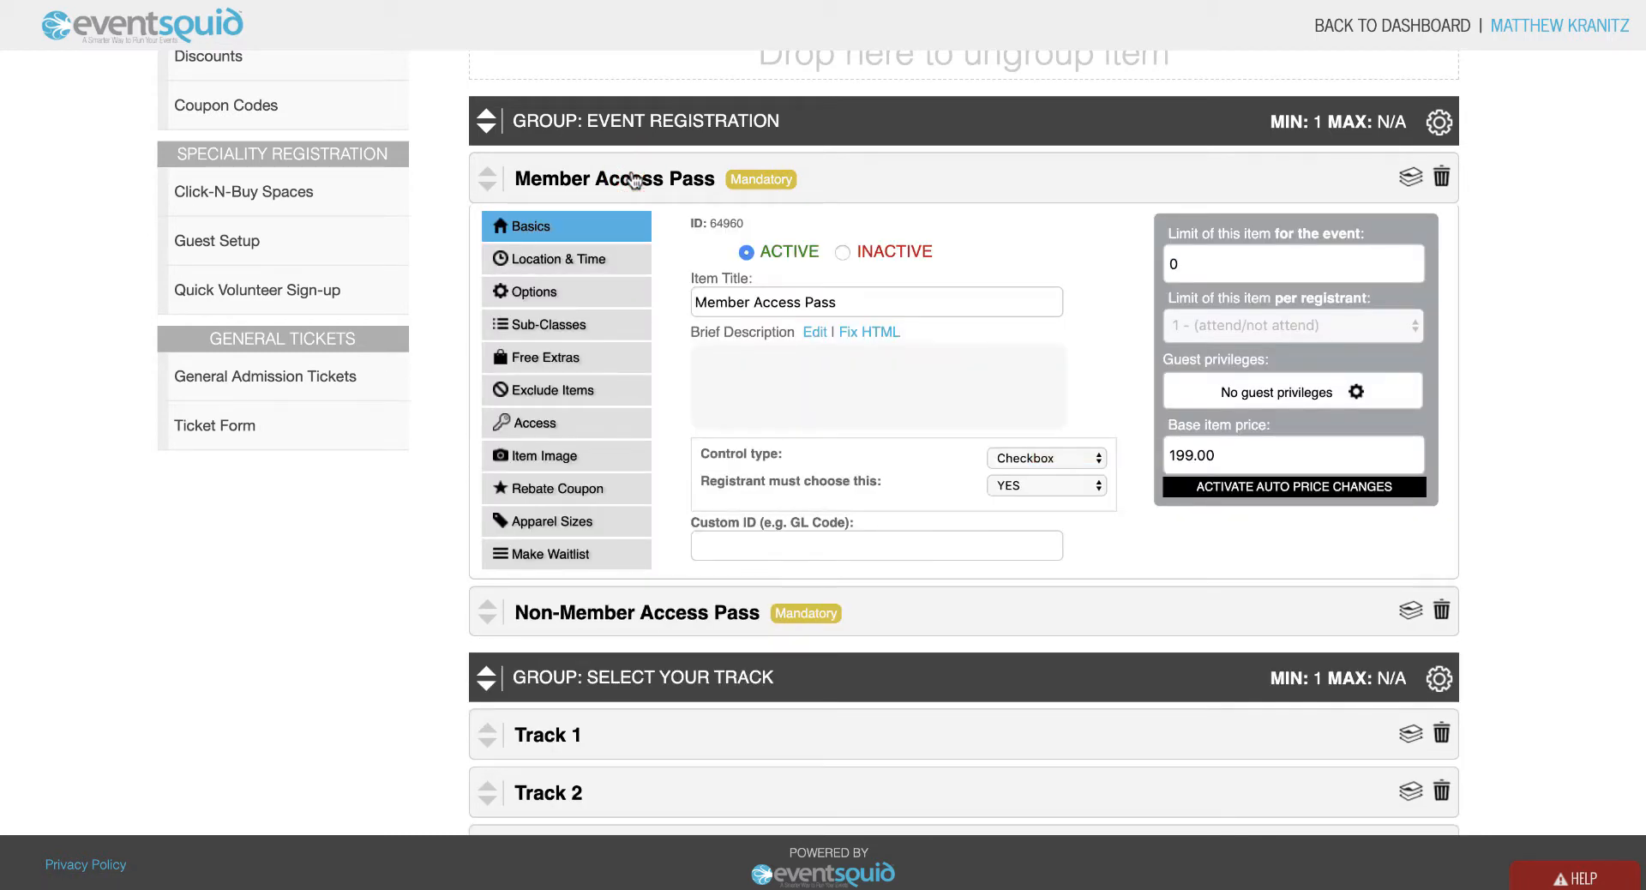
click(632, 177)
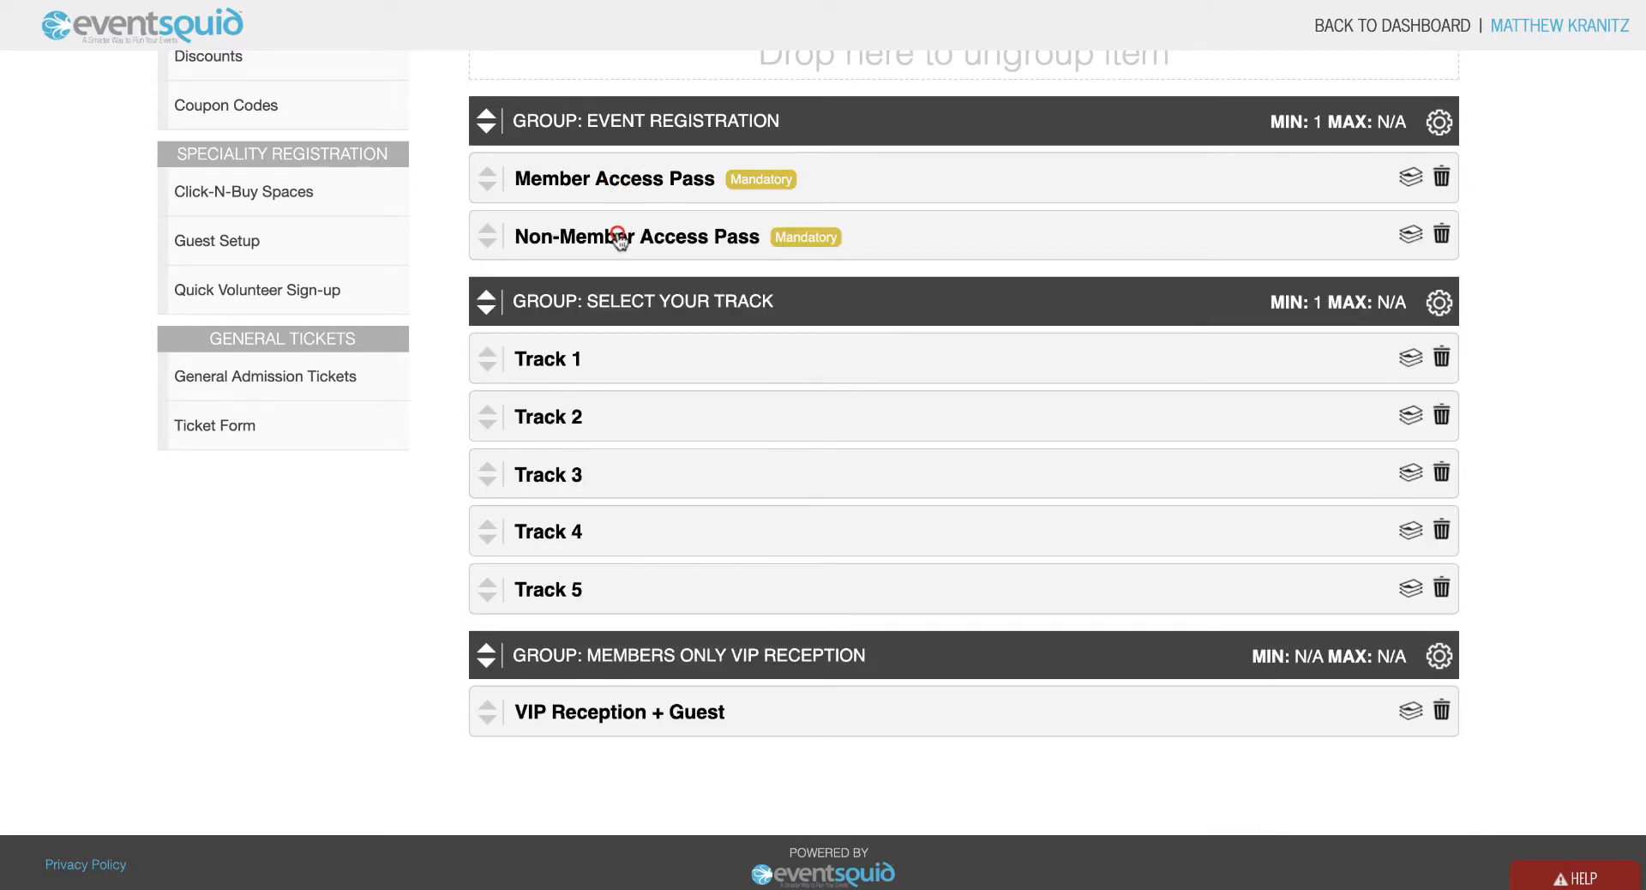
click(619, 237)
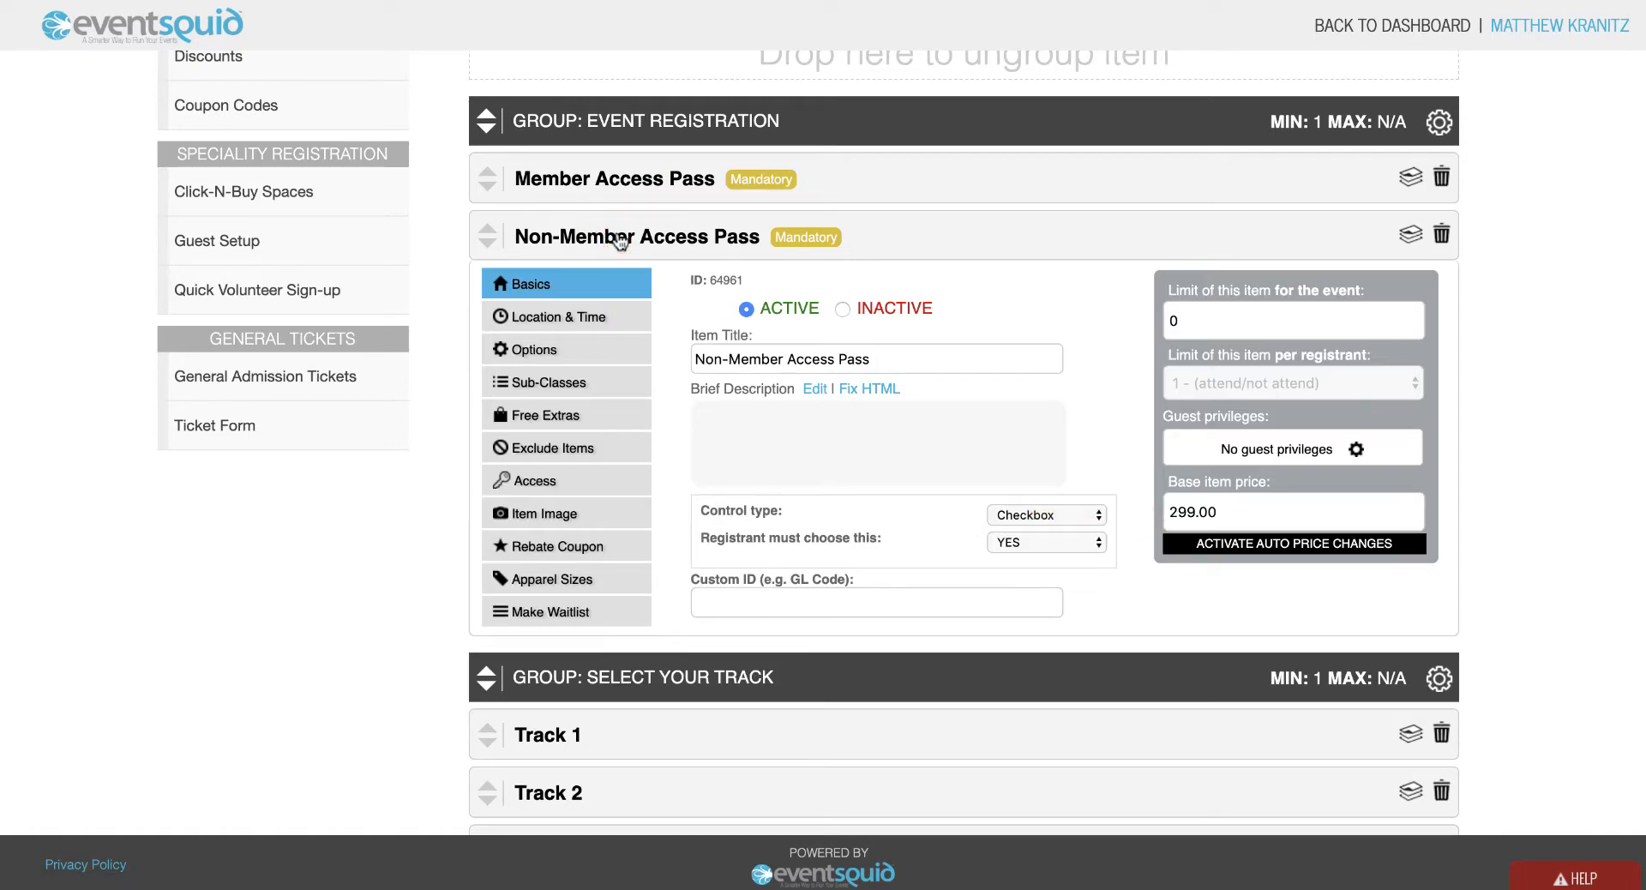
click(619, 237)
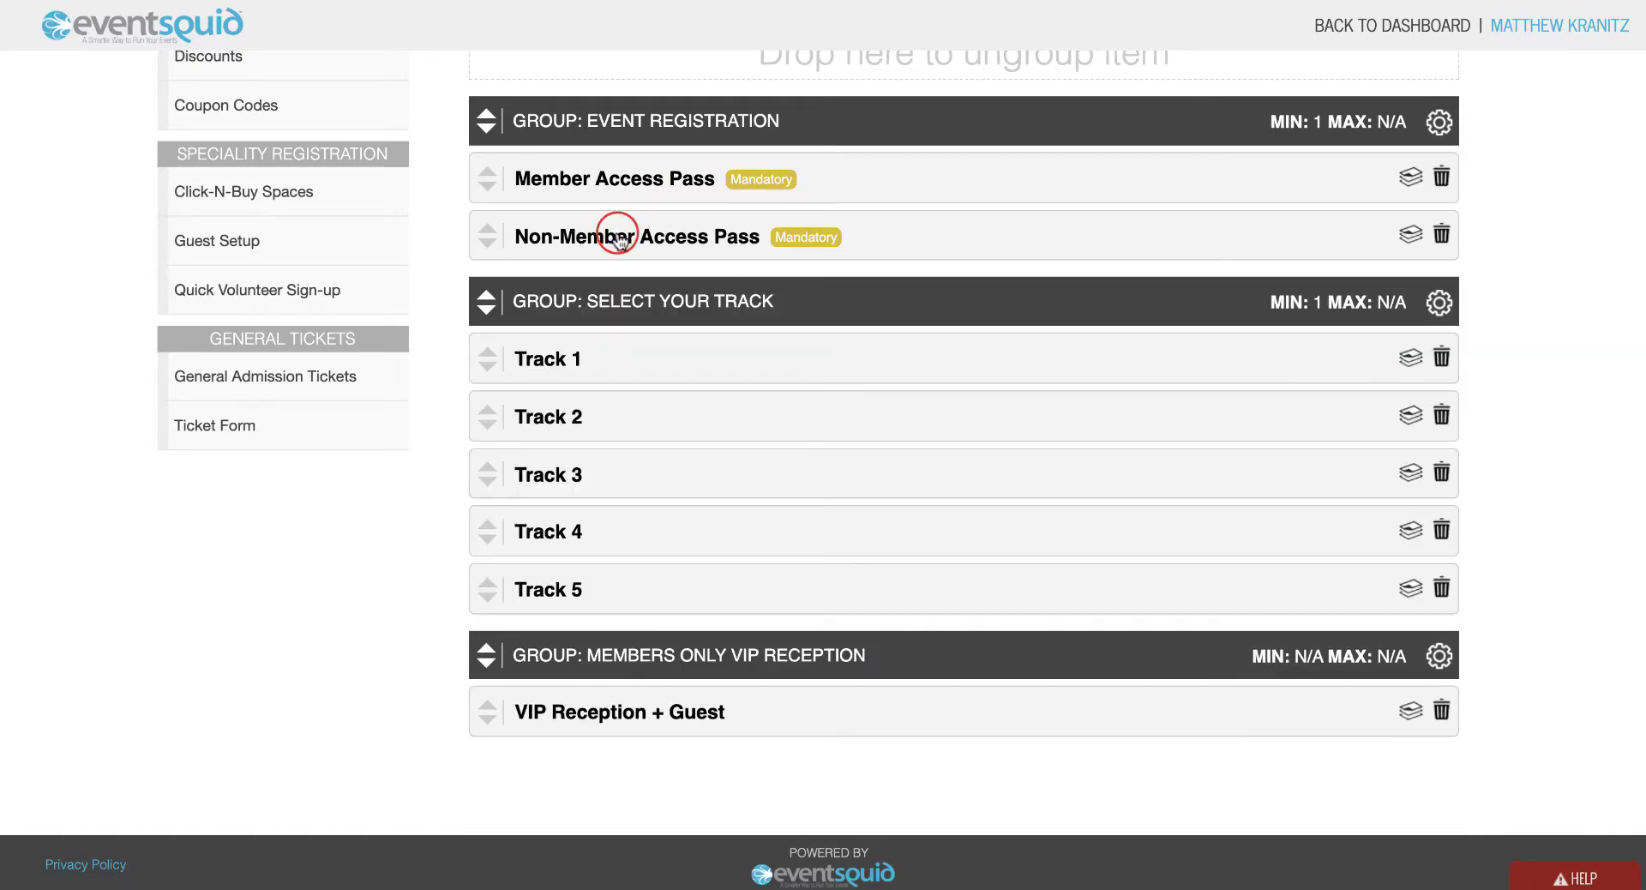
scroll(619, 240, down, 1)
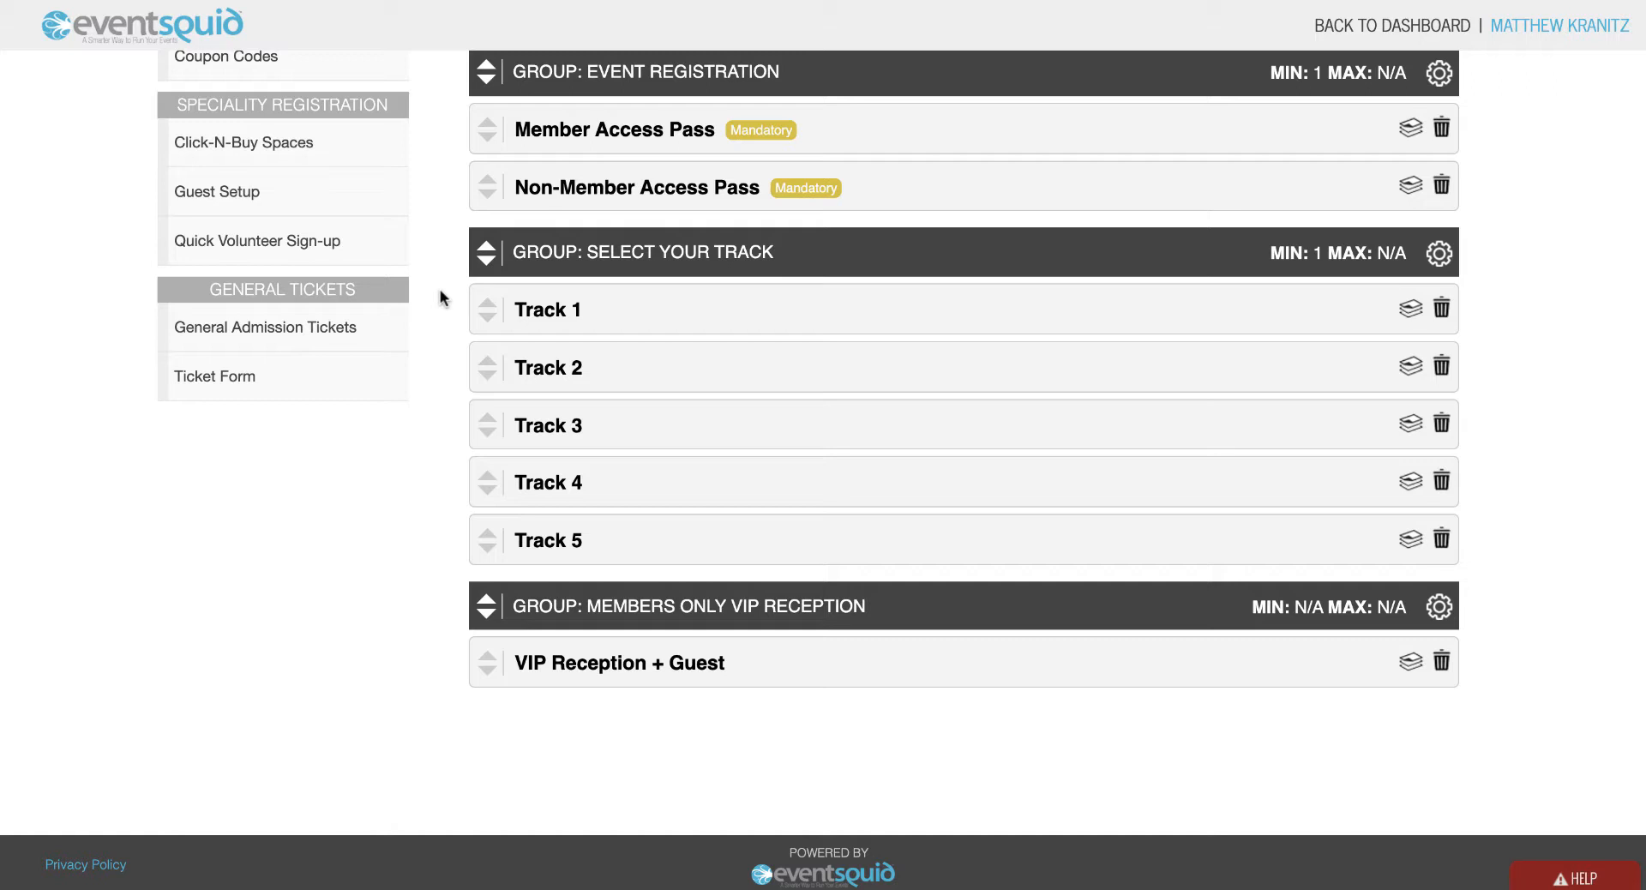
scroll(439, 290, up, 3)
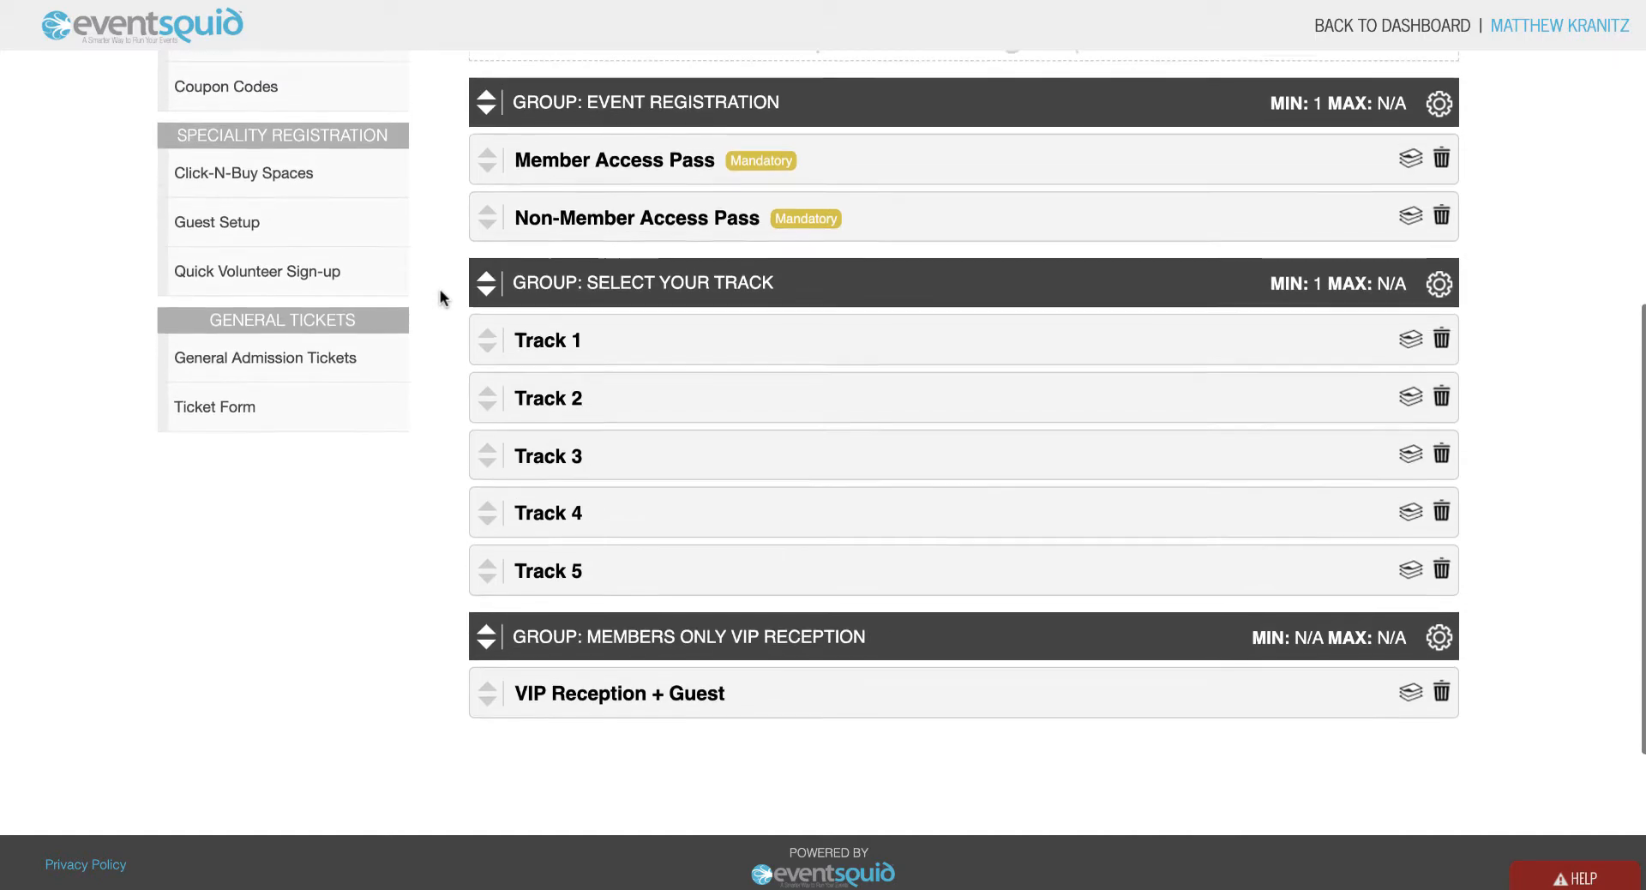
scroll(439, 290, up, 2)
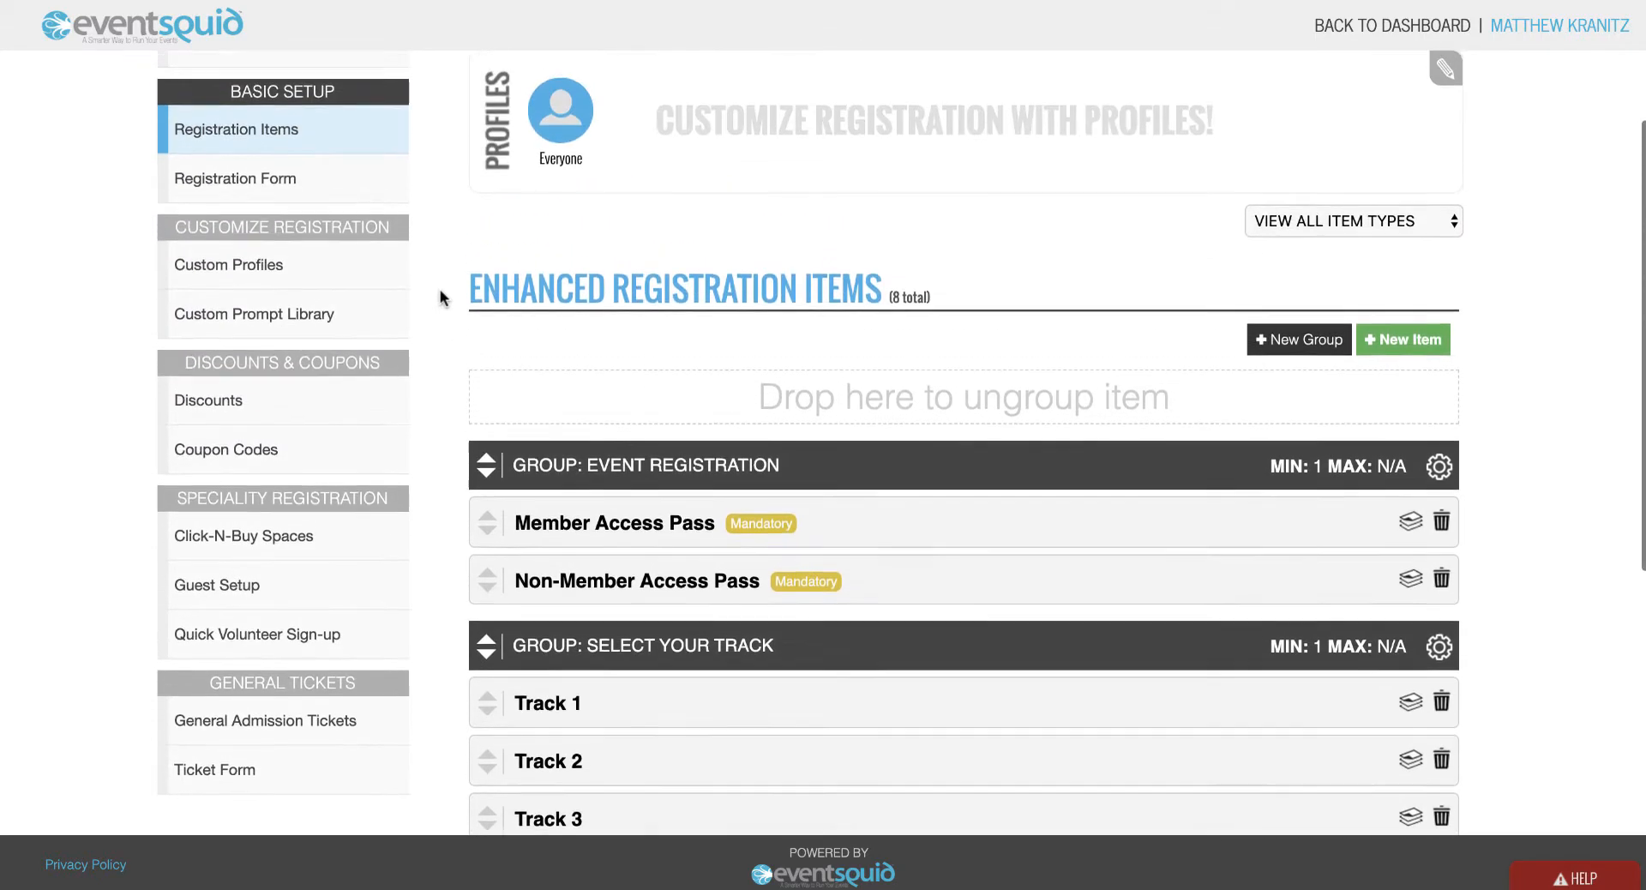
Add two new custom registrant profiles and rename the first one 'Members'.
click(292, 282)
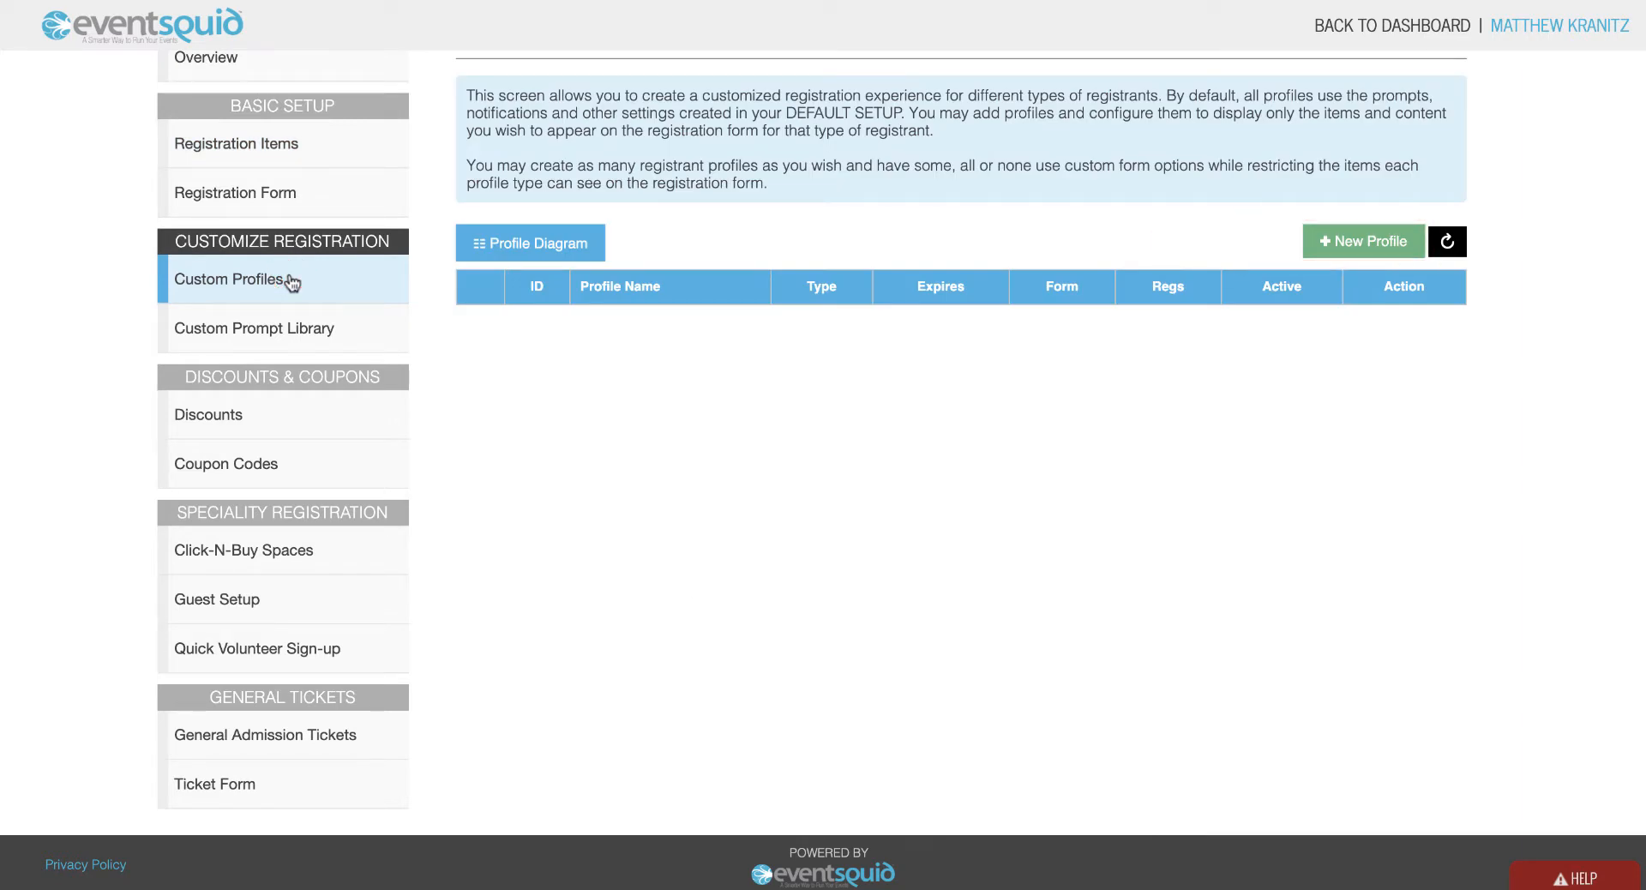
click(1349, 243)
click(1349, 244)
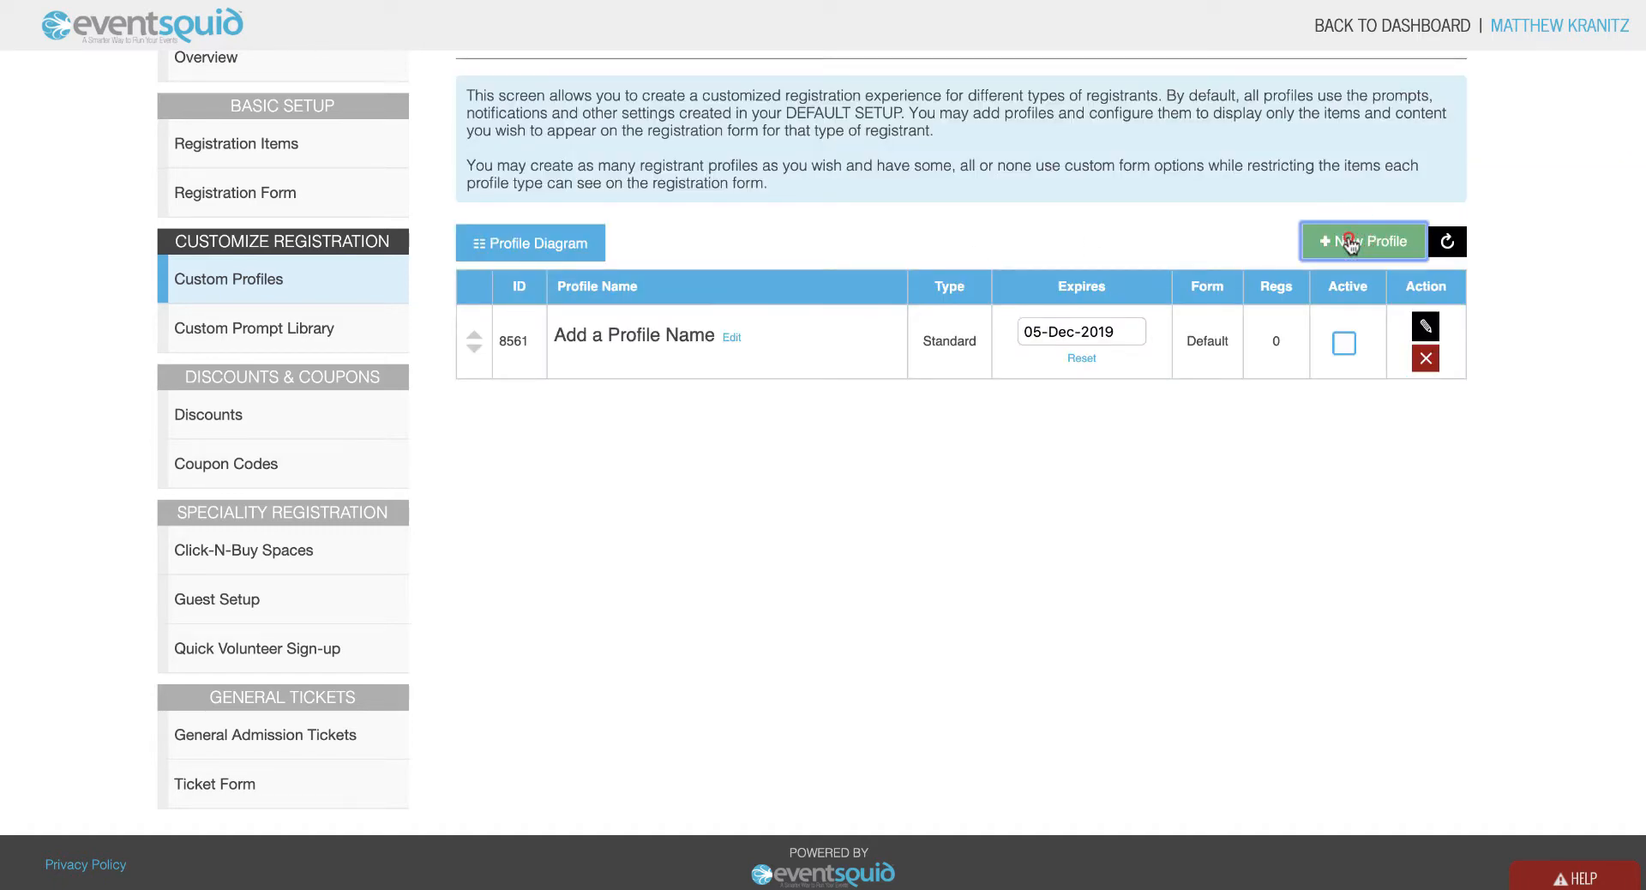
click(733, 336)
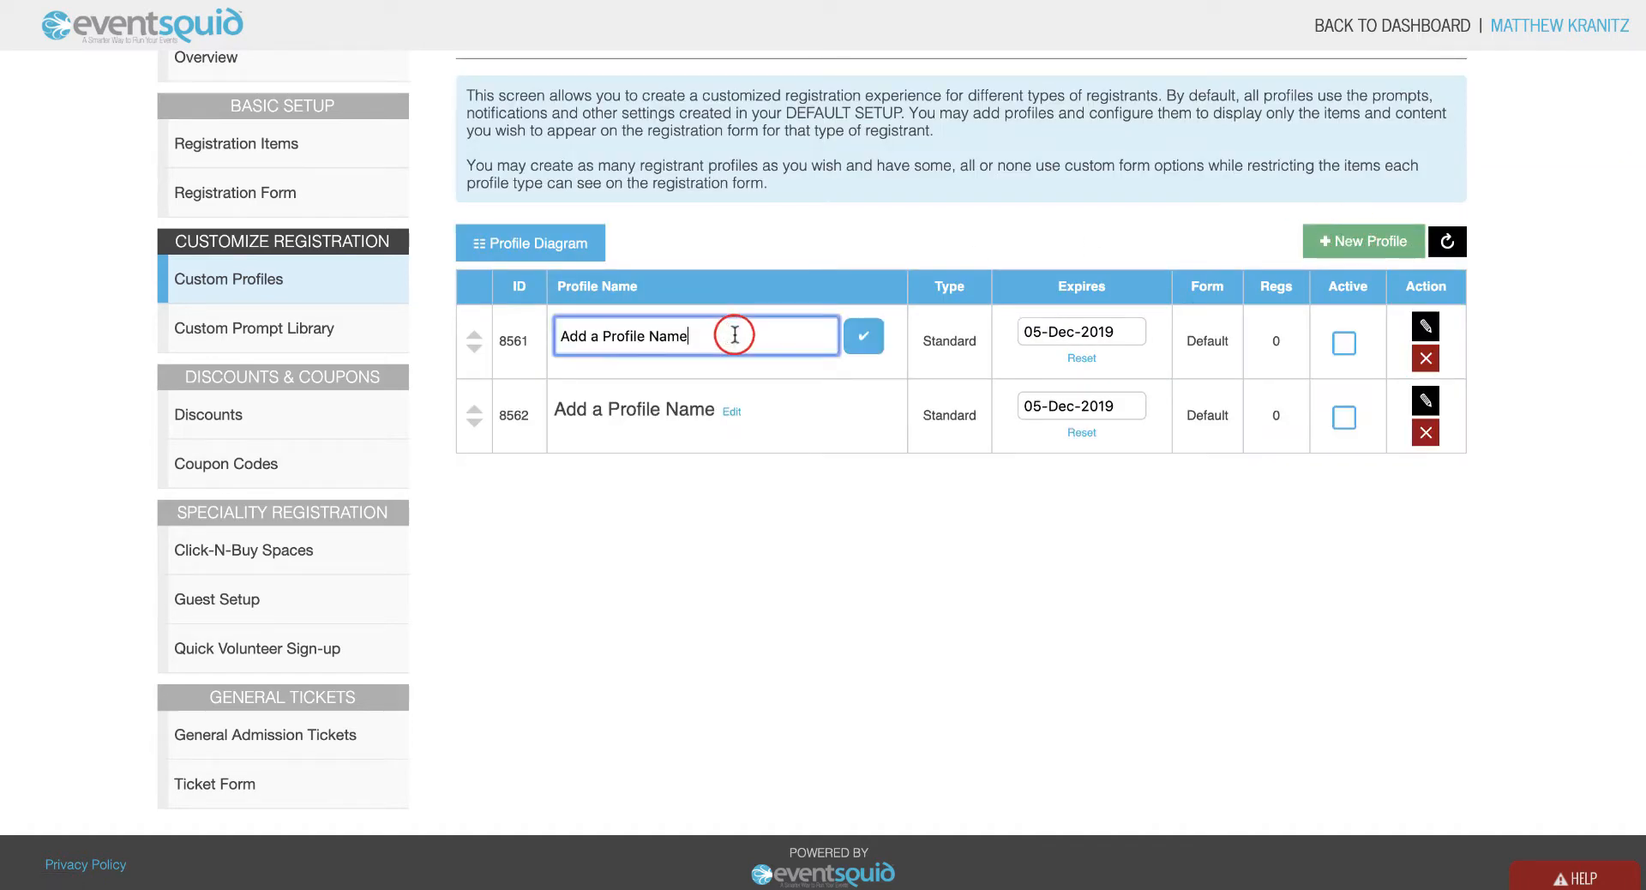
triple_click(734, 335)
text(Members)
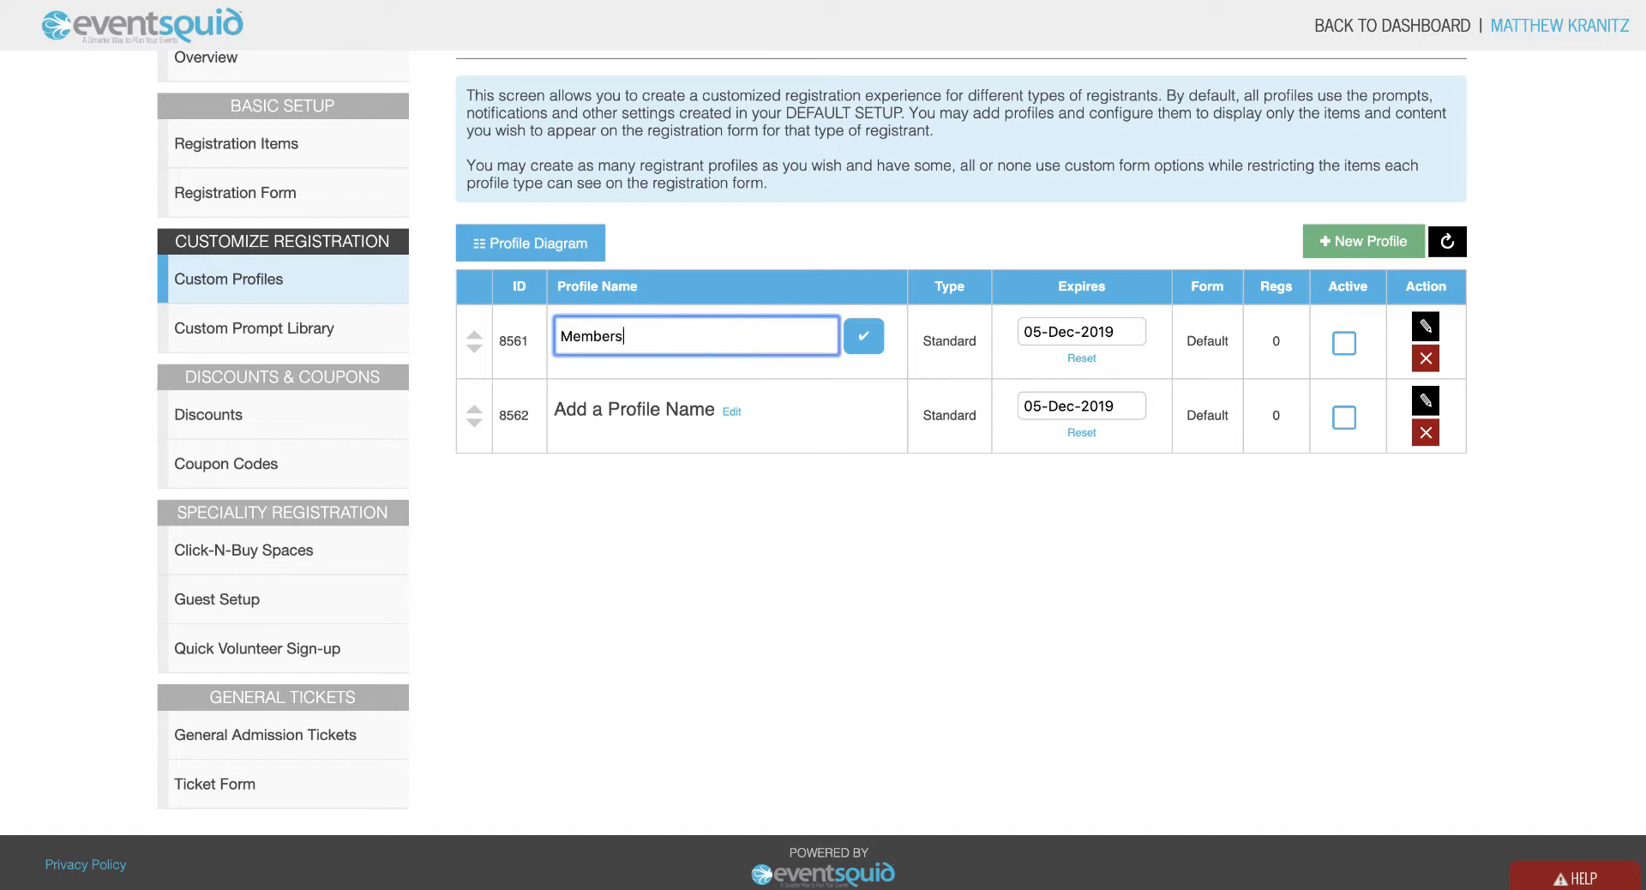
click(860, 333)
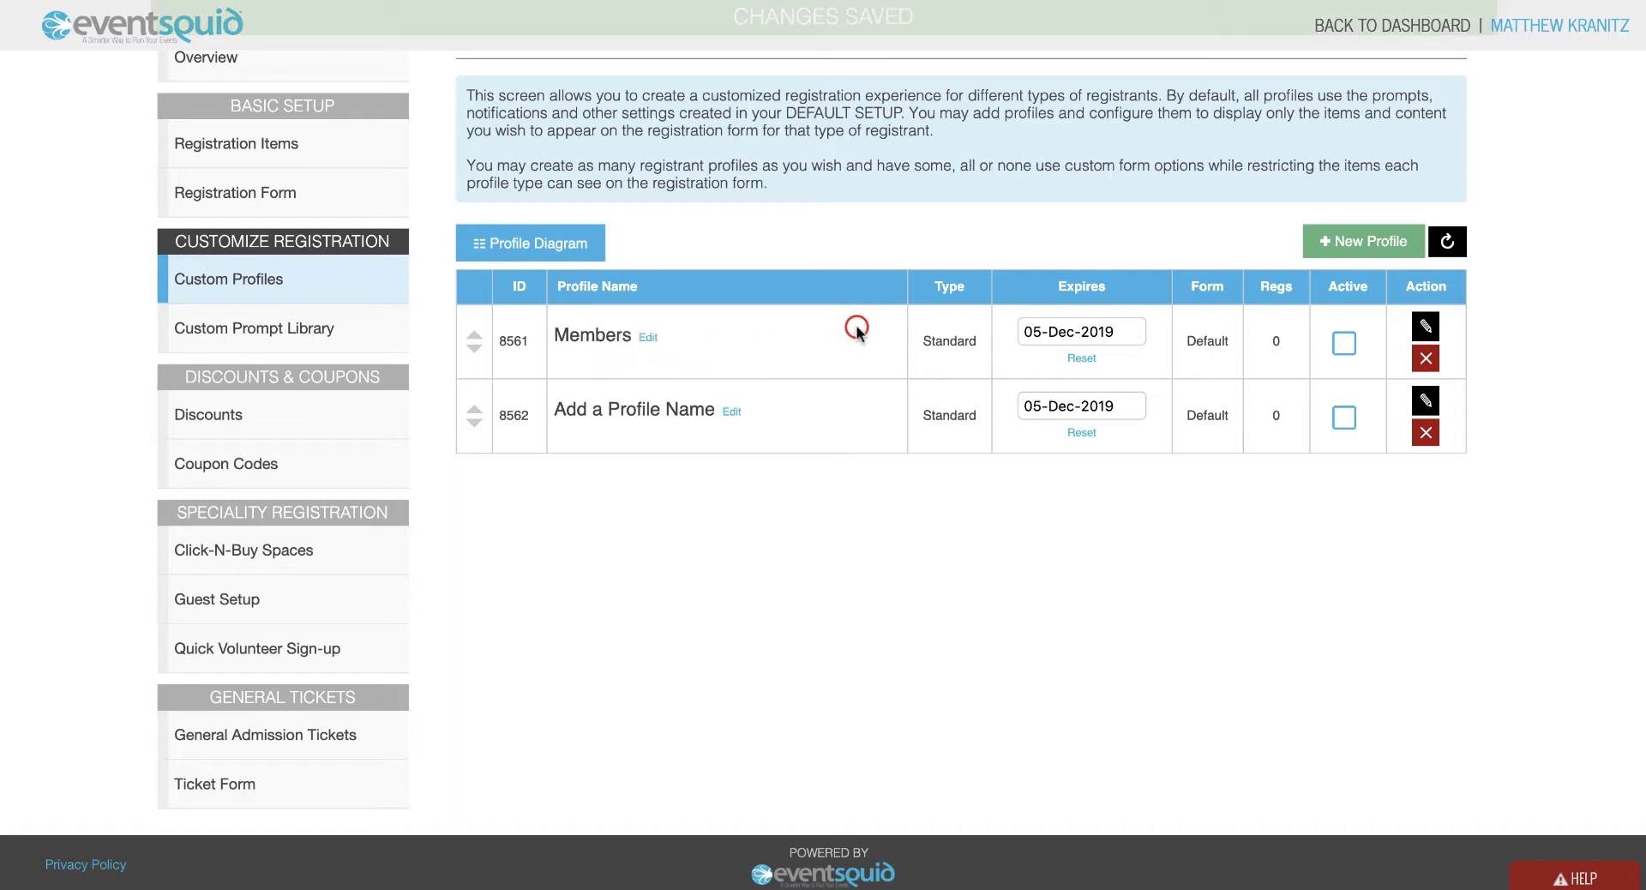
Rename the second new profile 'Non-Members' and save it.
click(732, 412)
triple_click(734, 413)
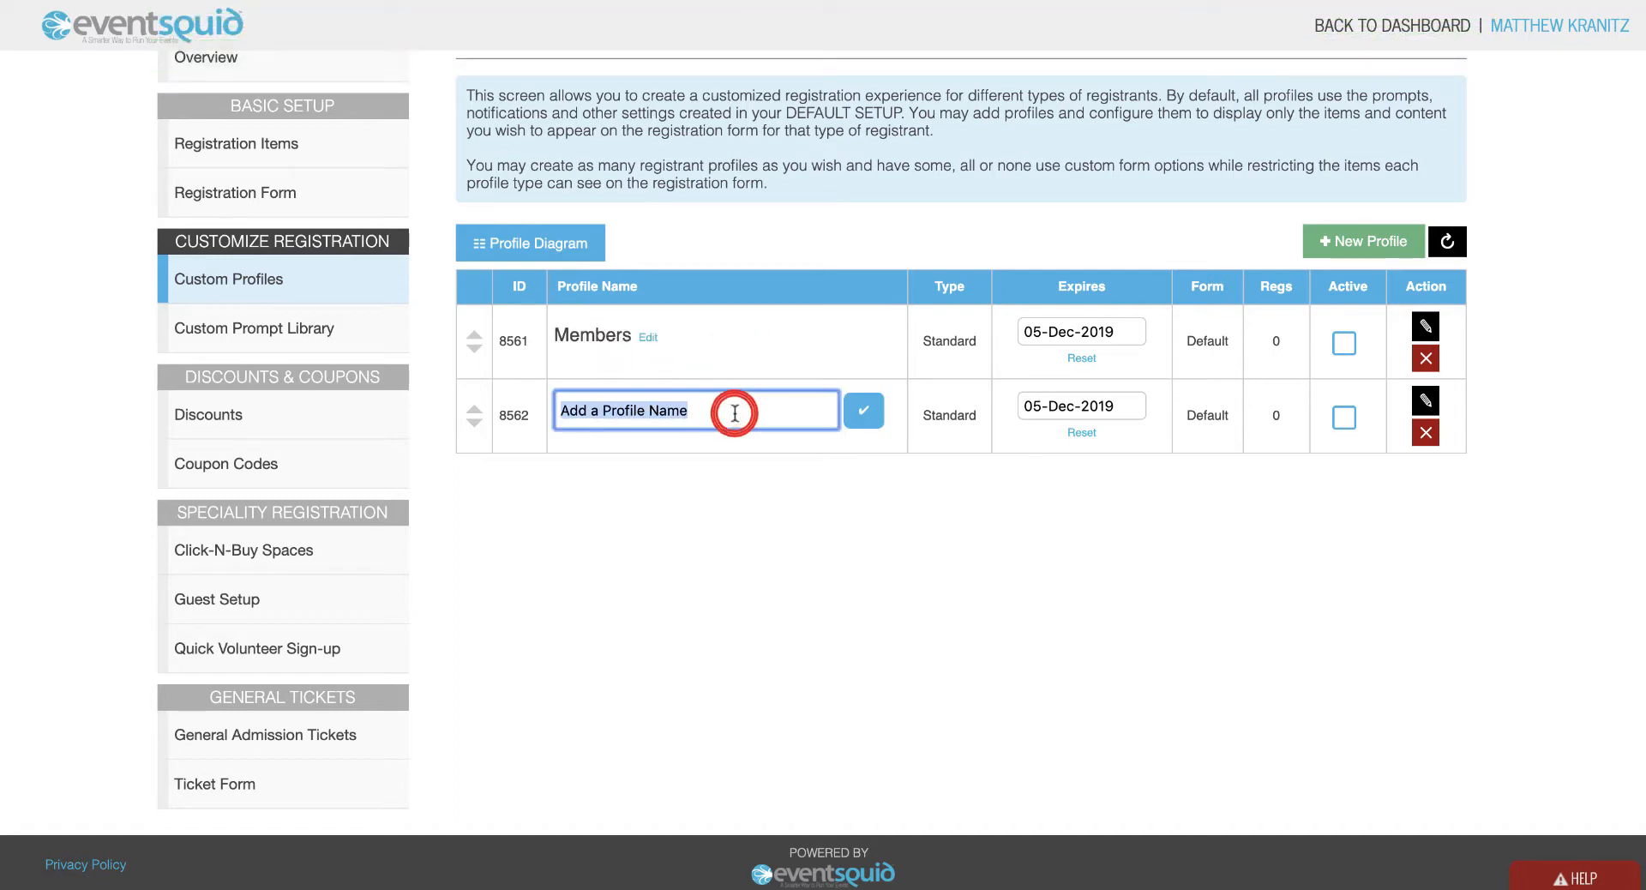
text(Non-Members)
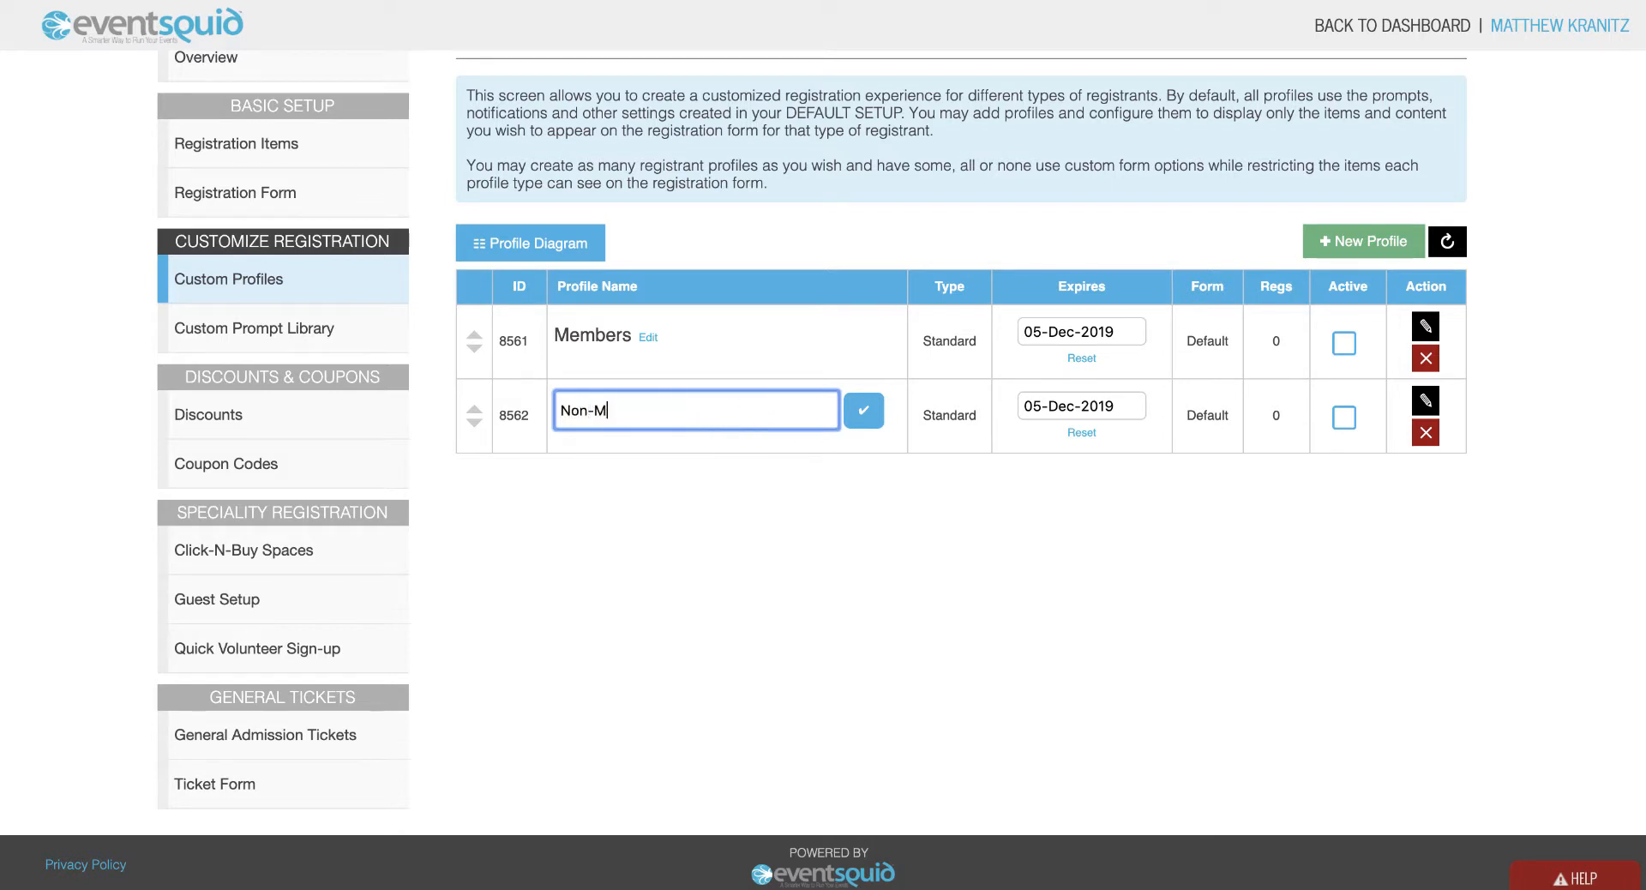
click(866, 411)
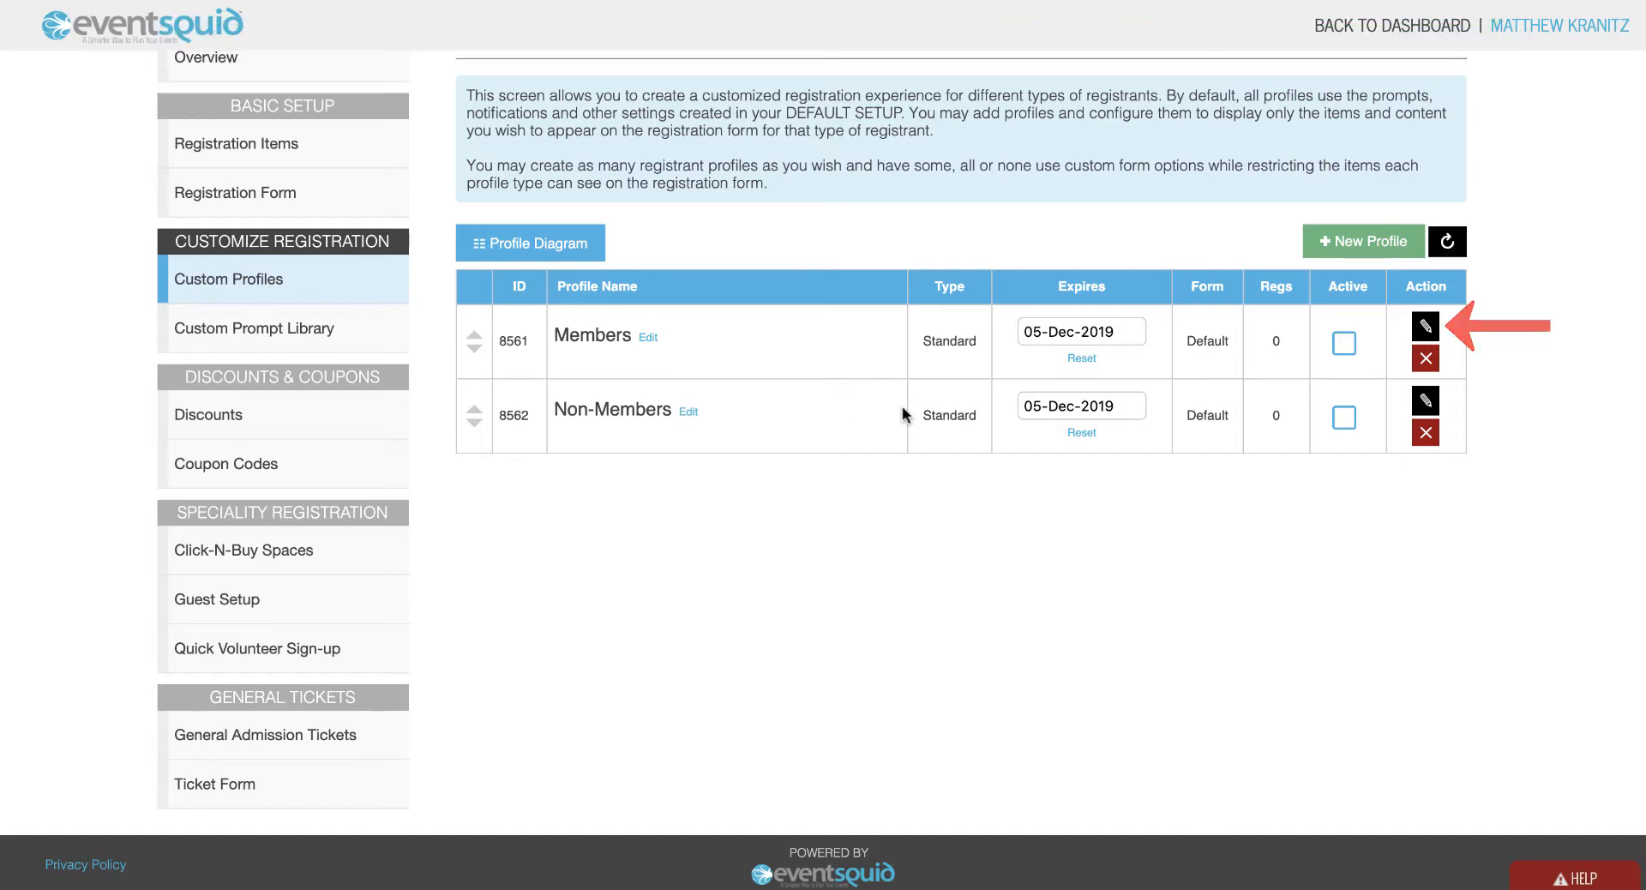
Offer Tracks 1–5 and VIP Reception + Guest in the Members profile, then return to the list.
click(1424, 328)
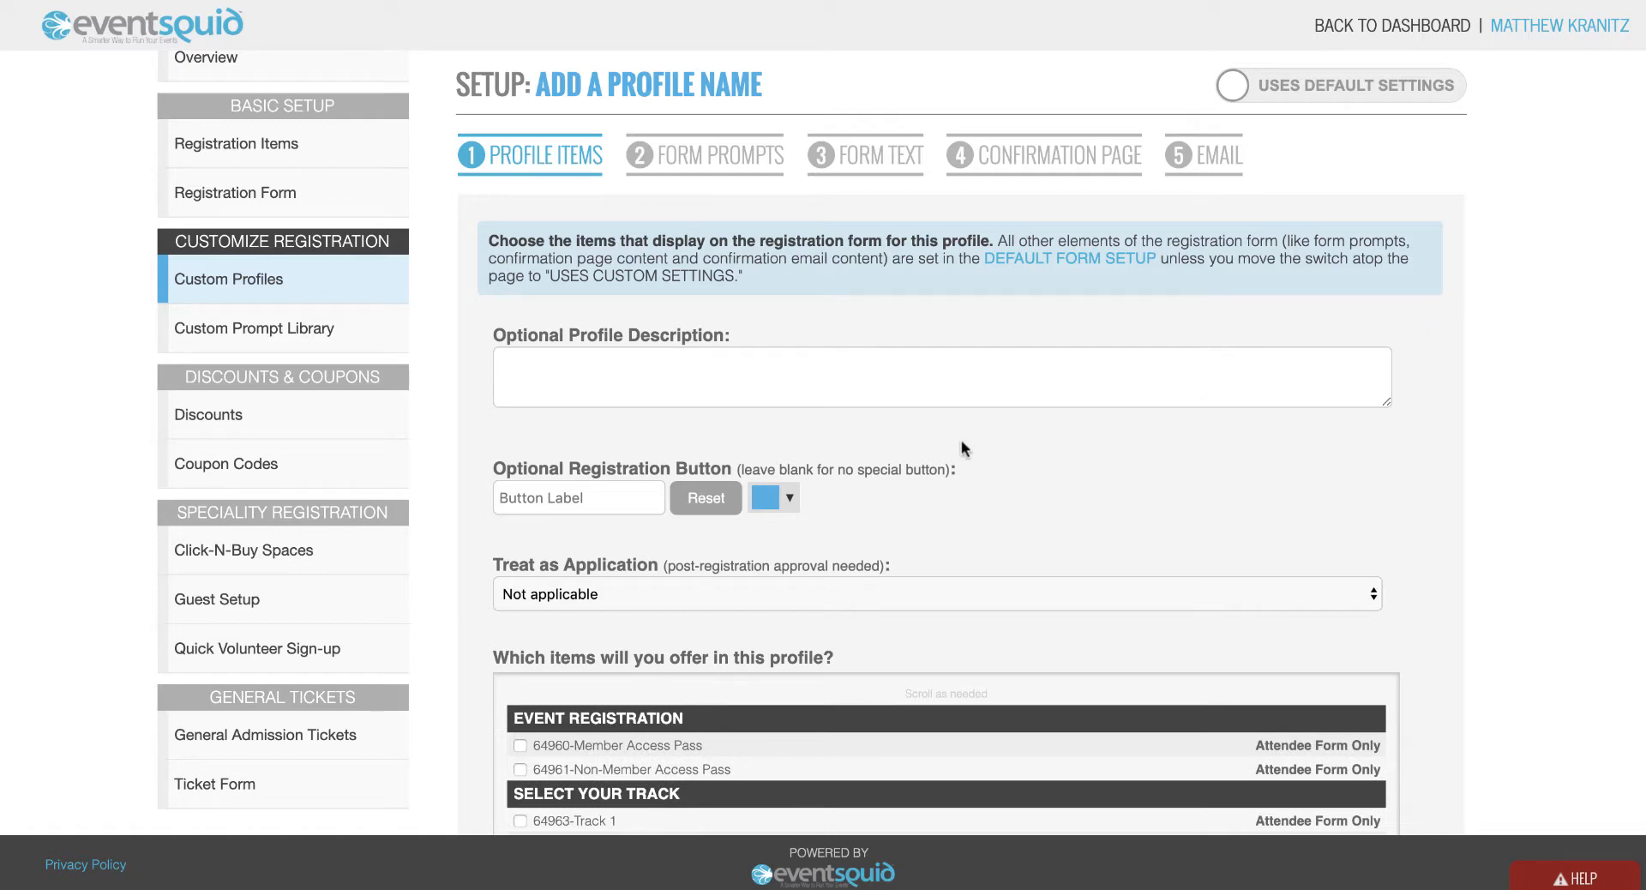
scroll(960, 441, down, 5)
scroll(961, 439, down, 2)
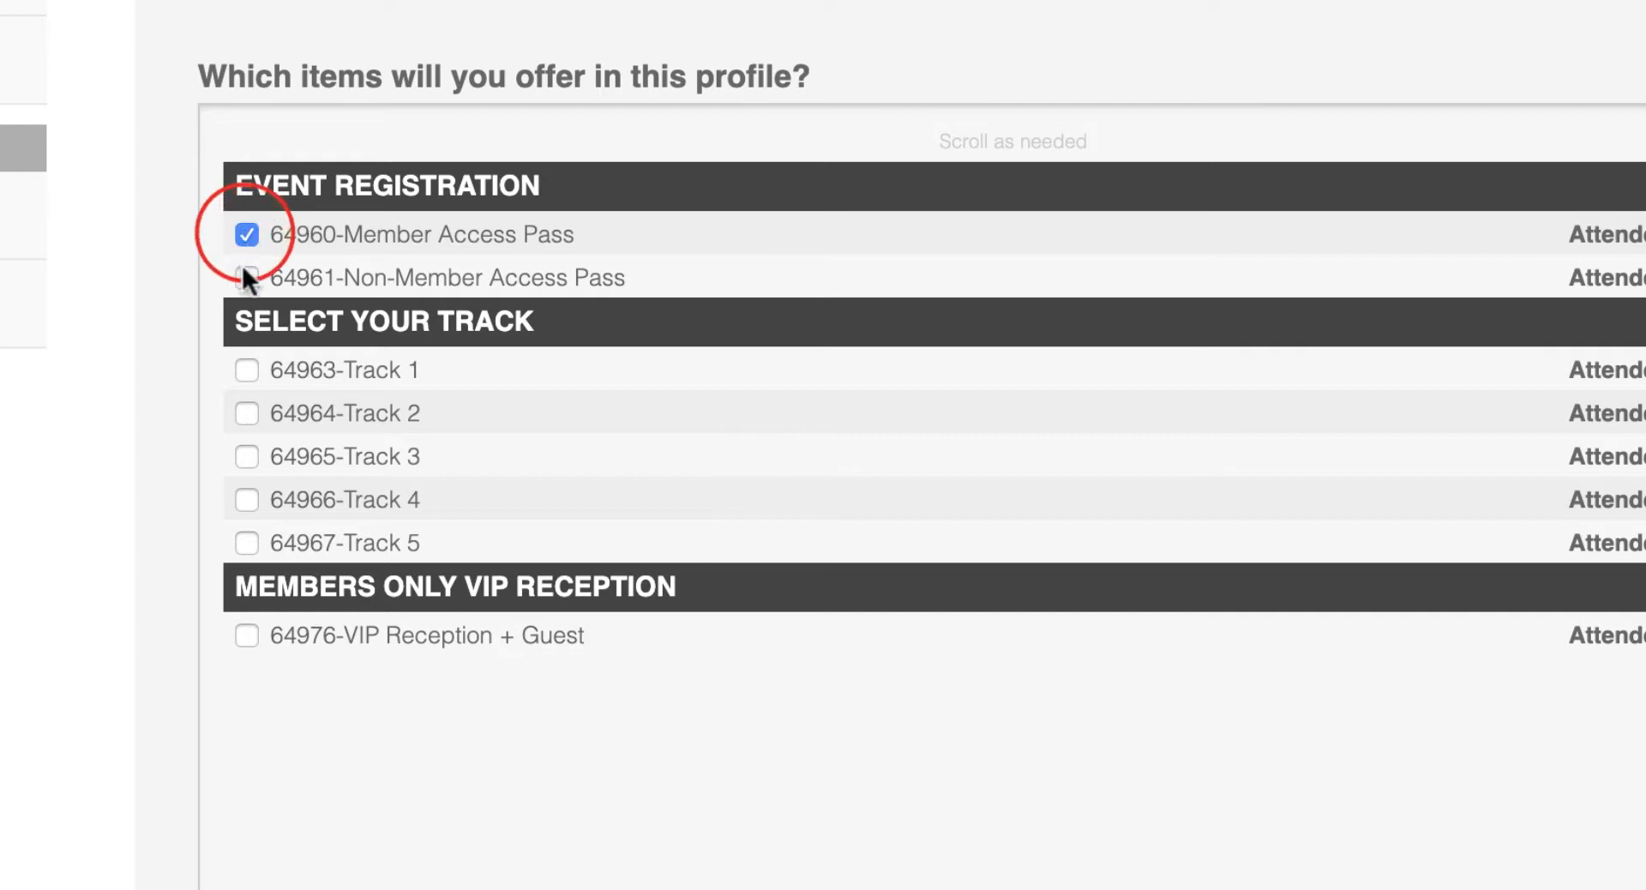
click(245, 369)
click(245, 413)
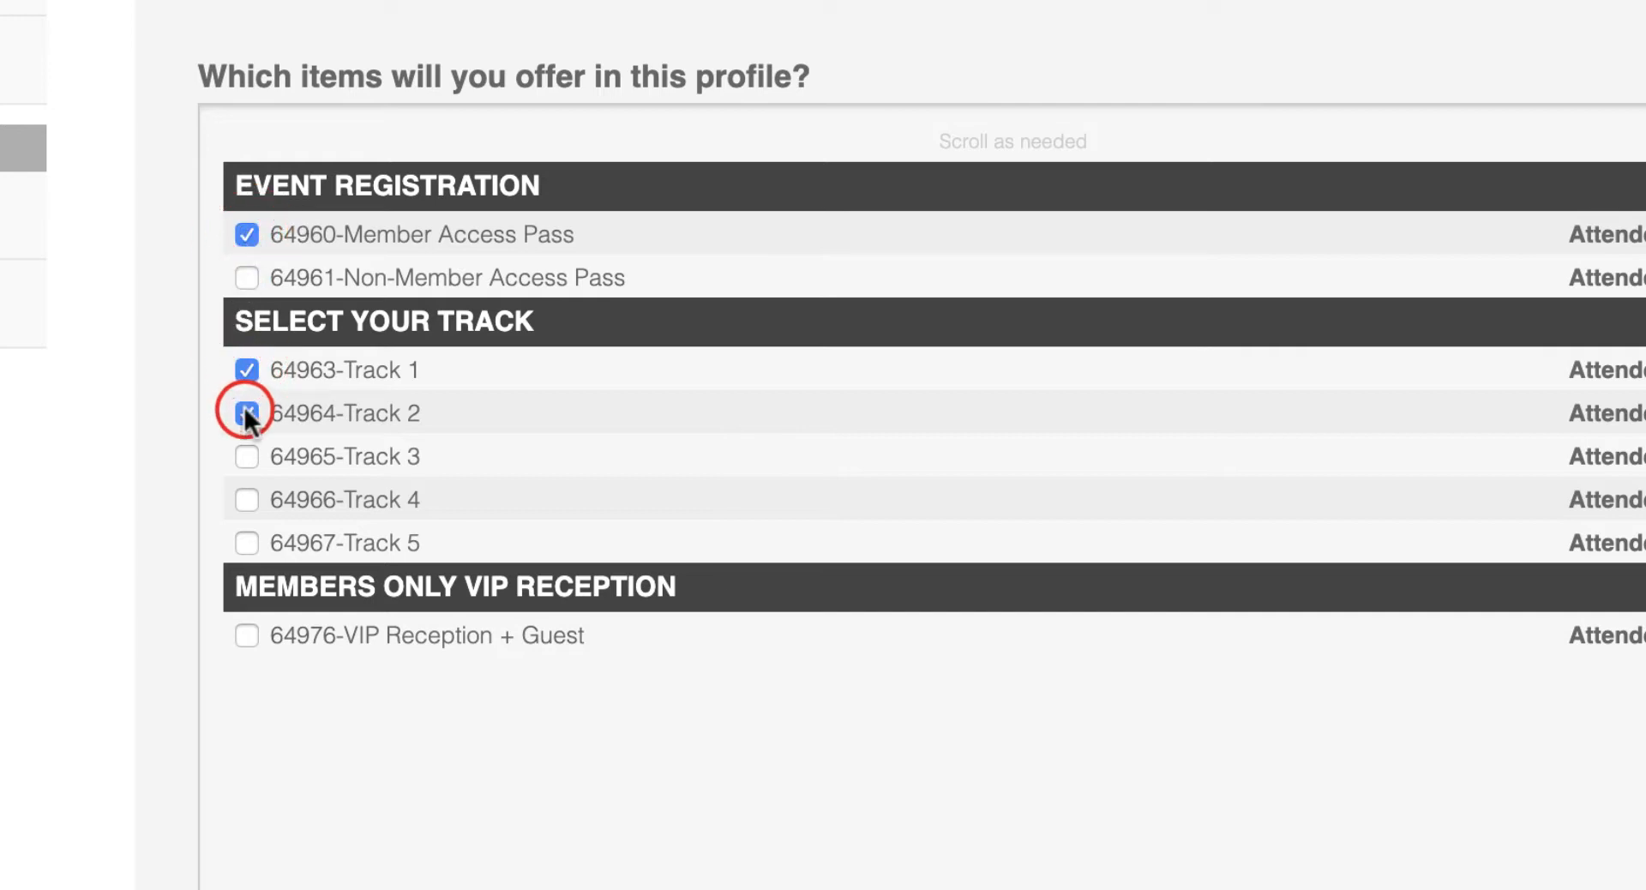
click(244, 456)
click(244, 499)
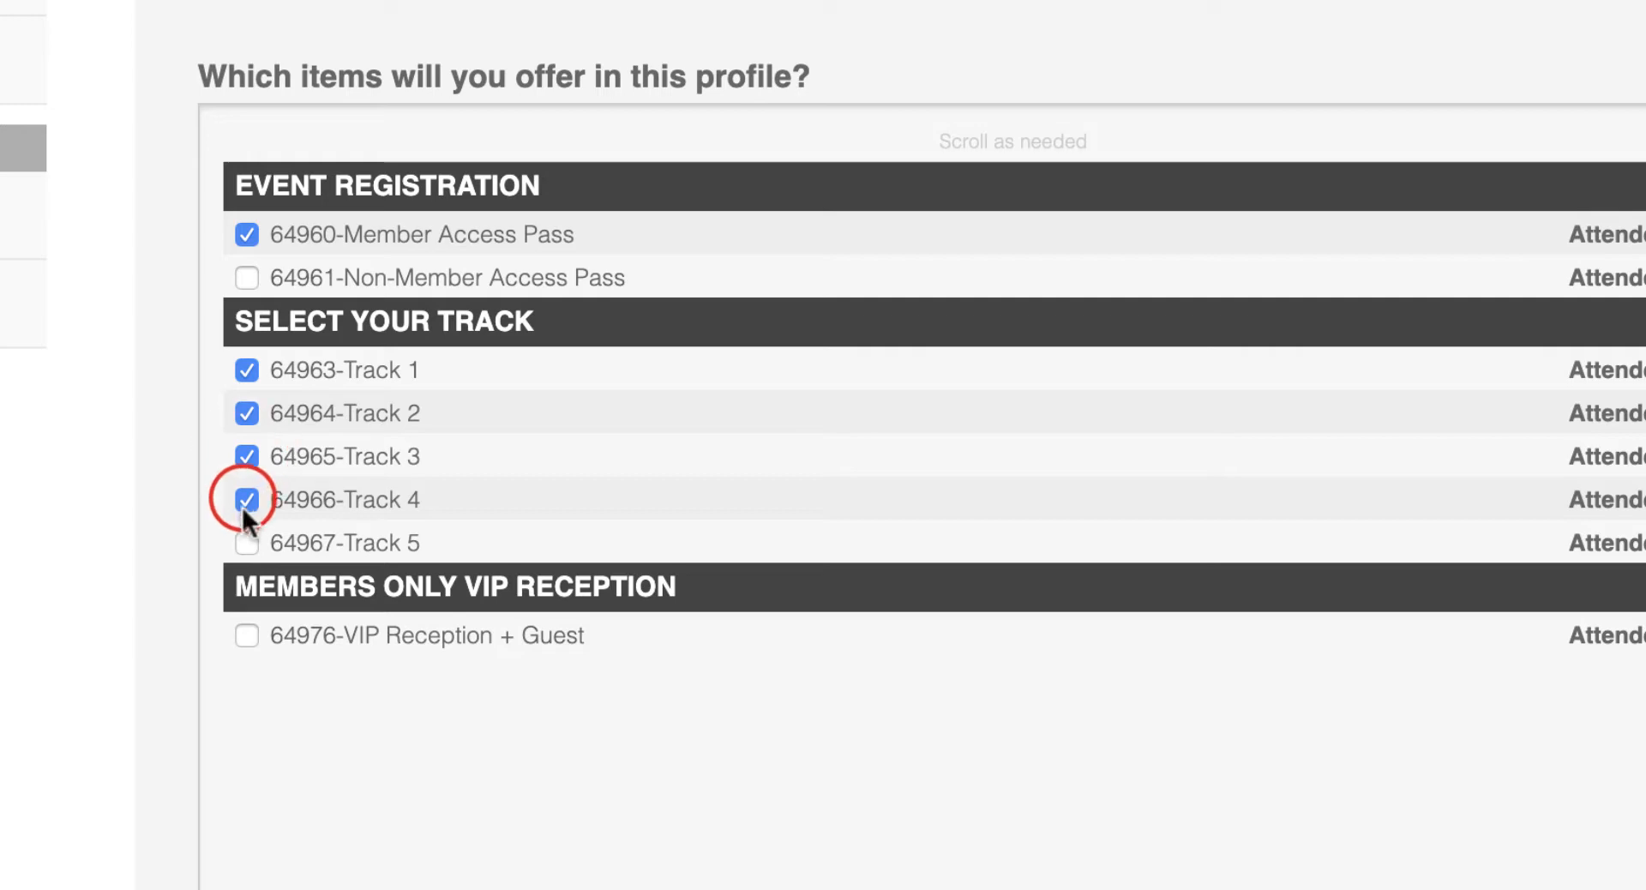
click(244, 542)
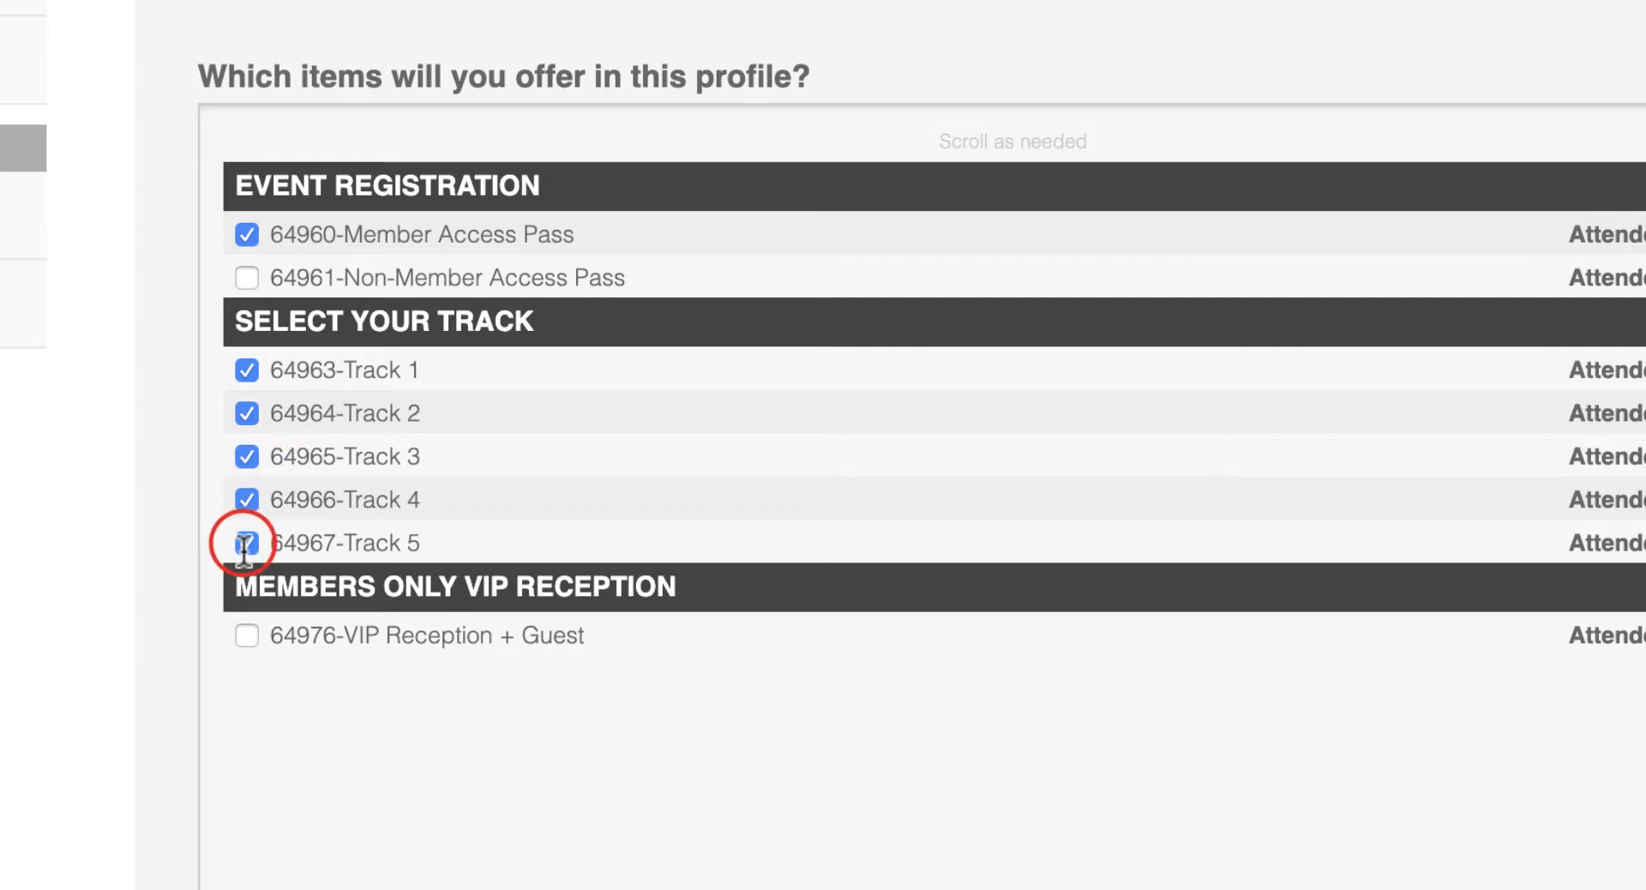
click(246, 635)
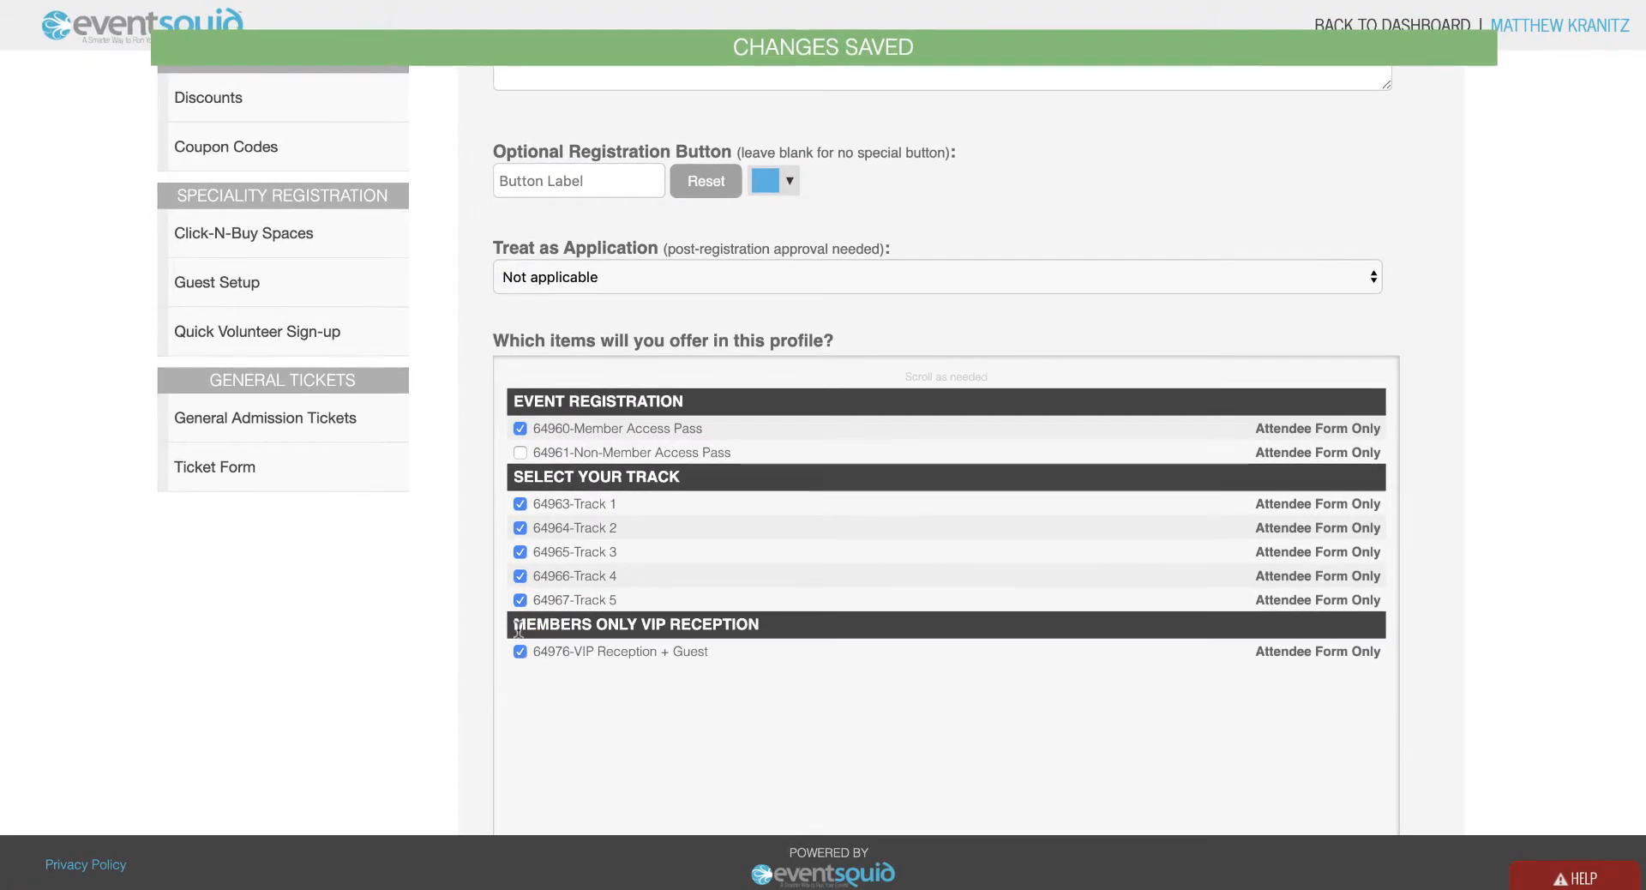
scroll(516, 610, up, 6)
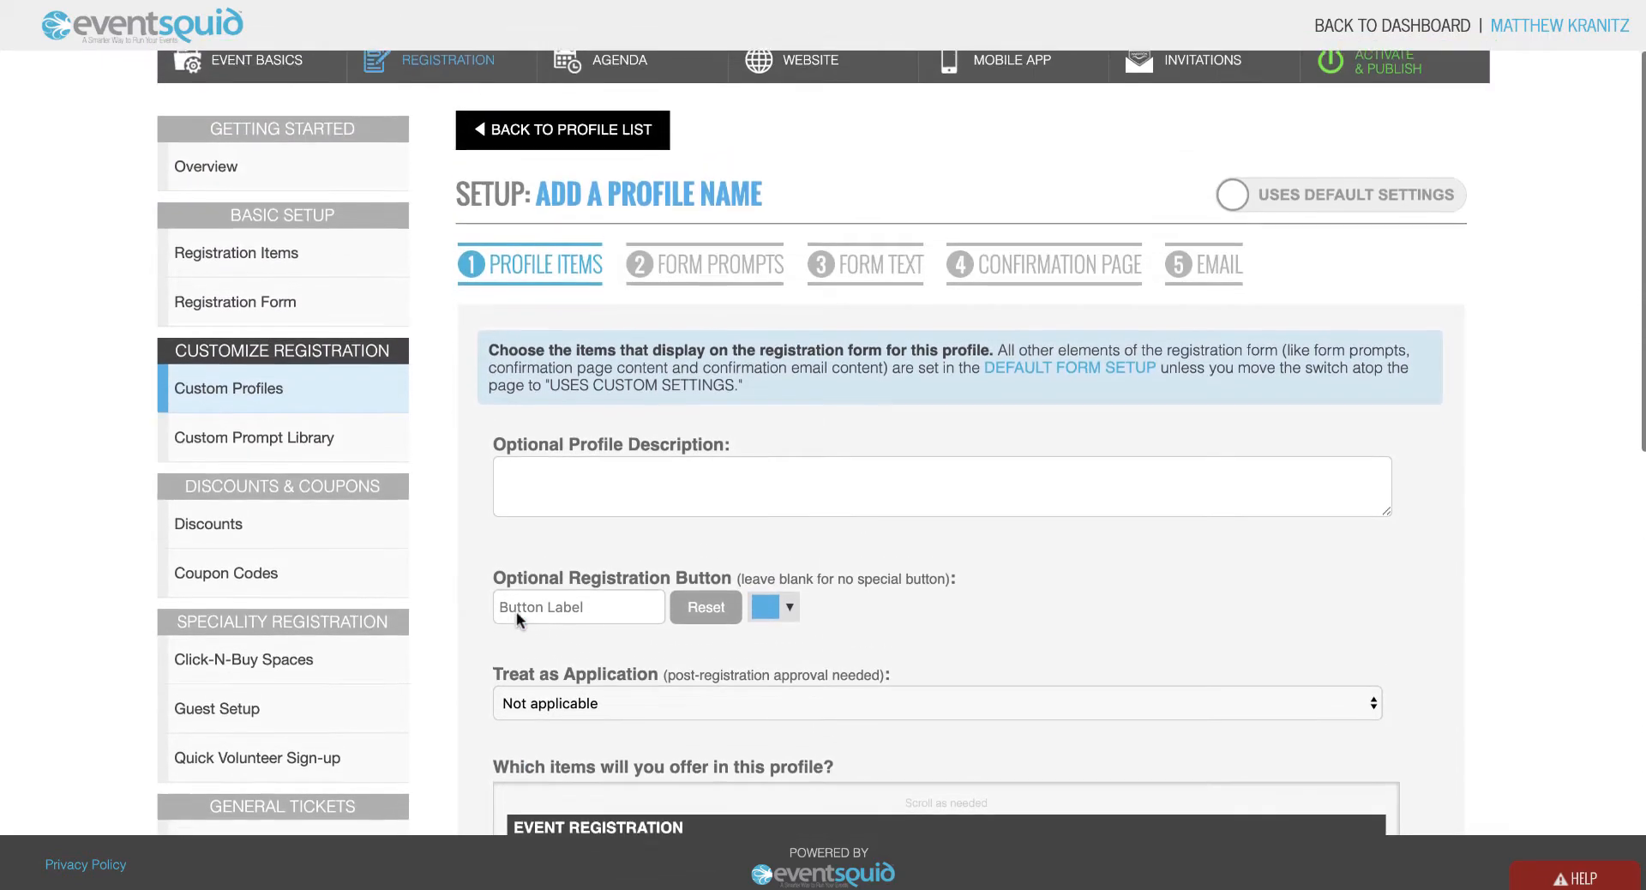
scroll(517, 613, up, 1)
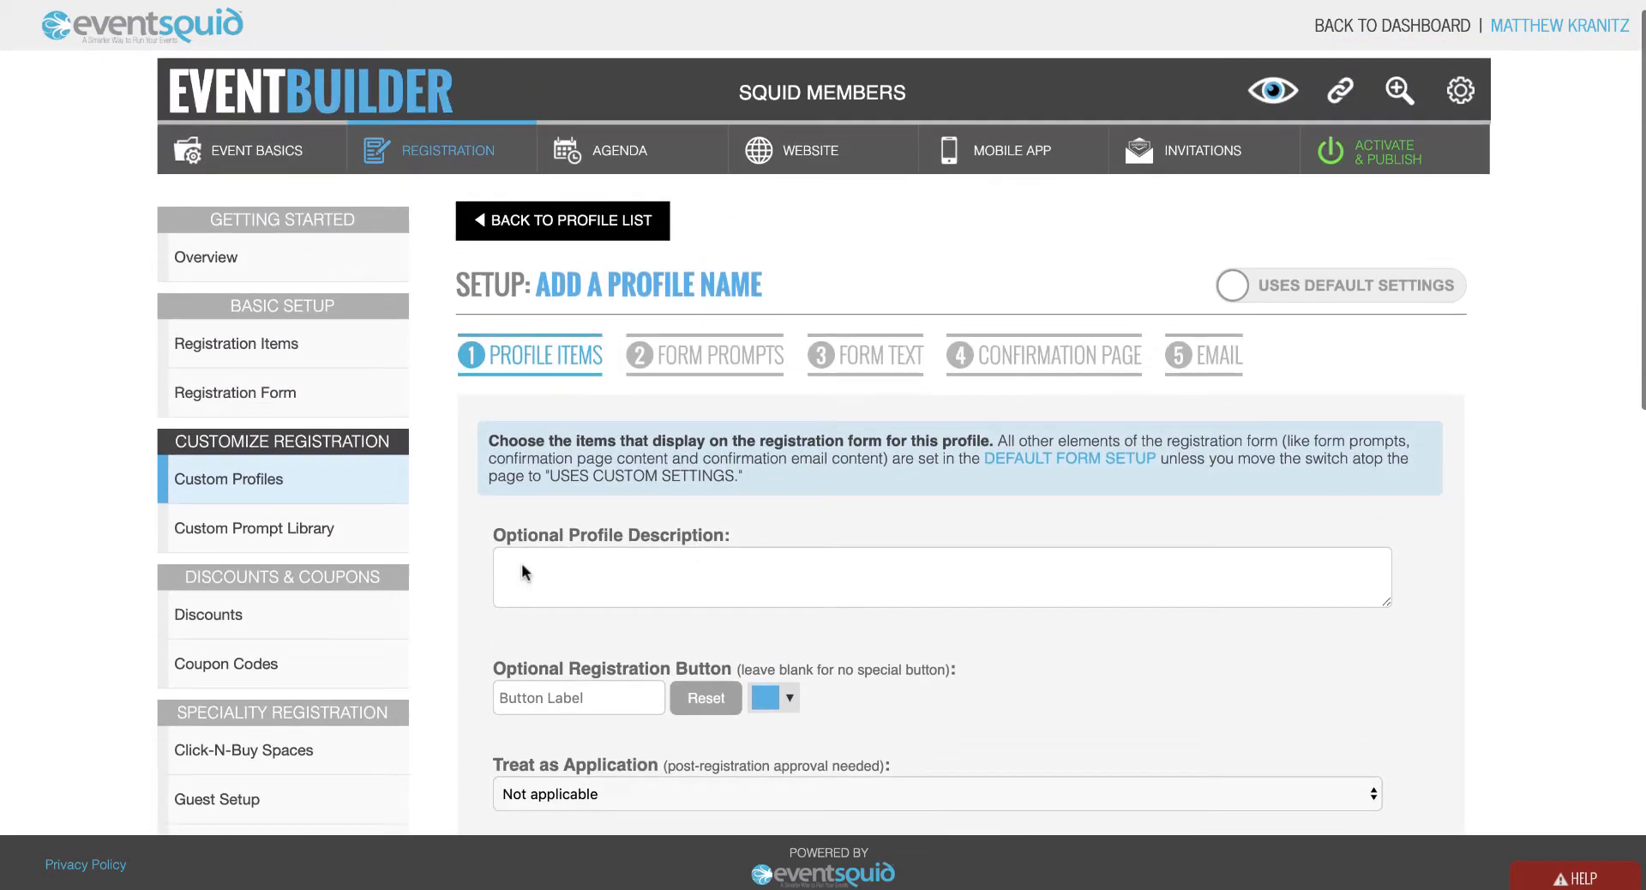
click(553, 225)
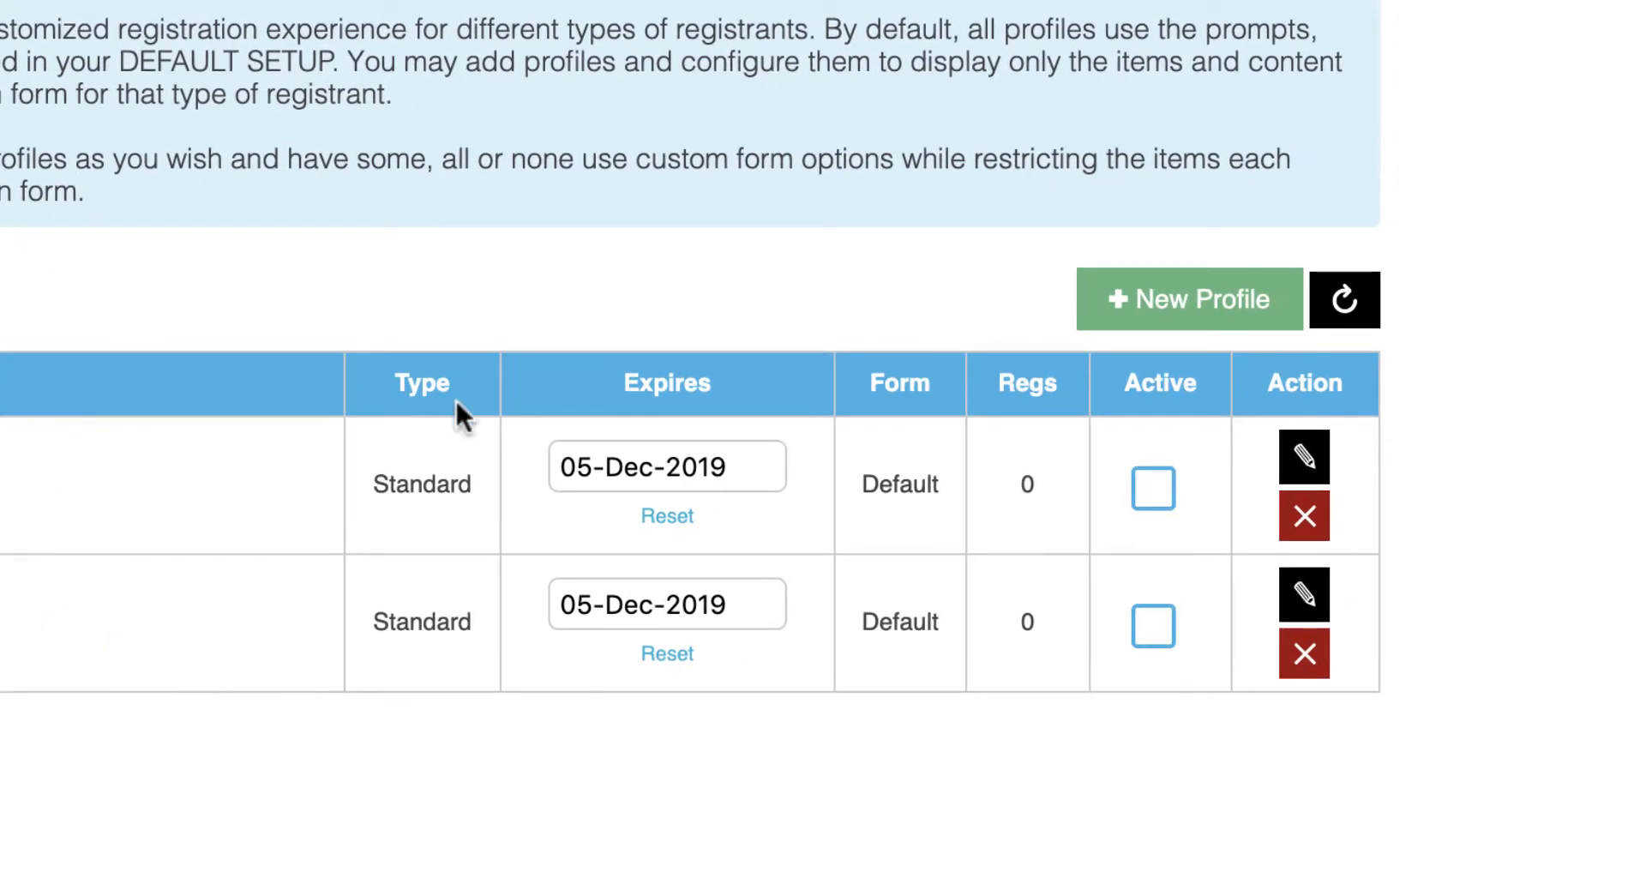
Make the Members profile active and open the Non-Members profile's setup.
click(1146, 489)
click(1312, 590)
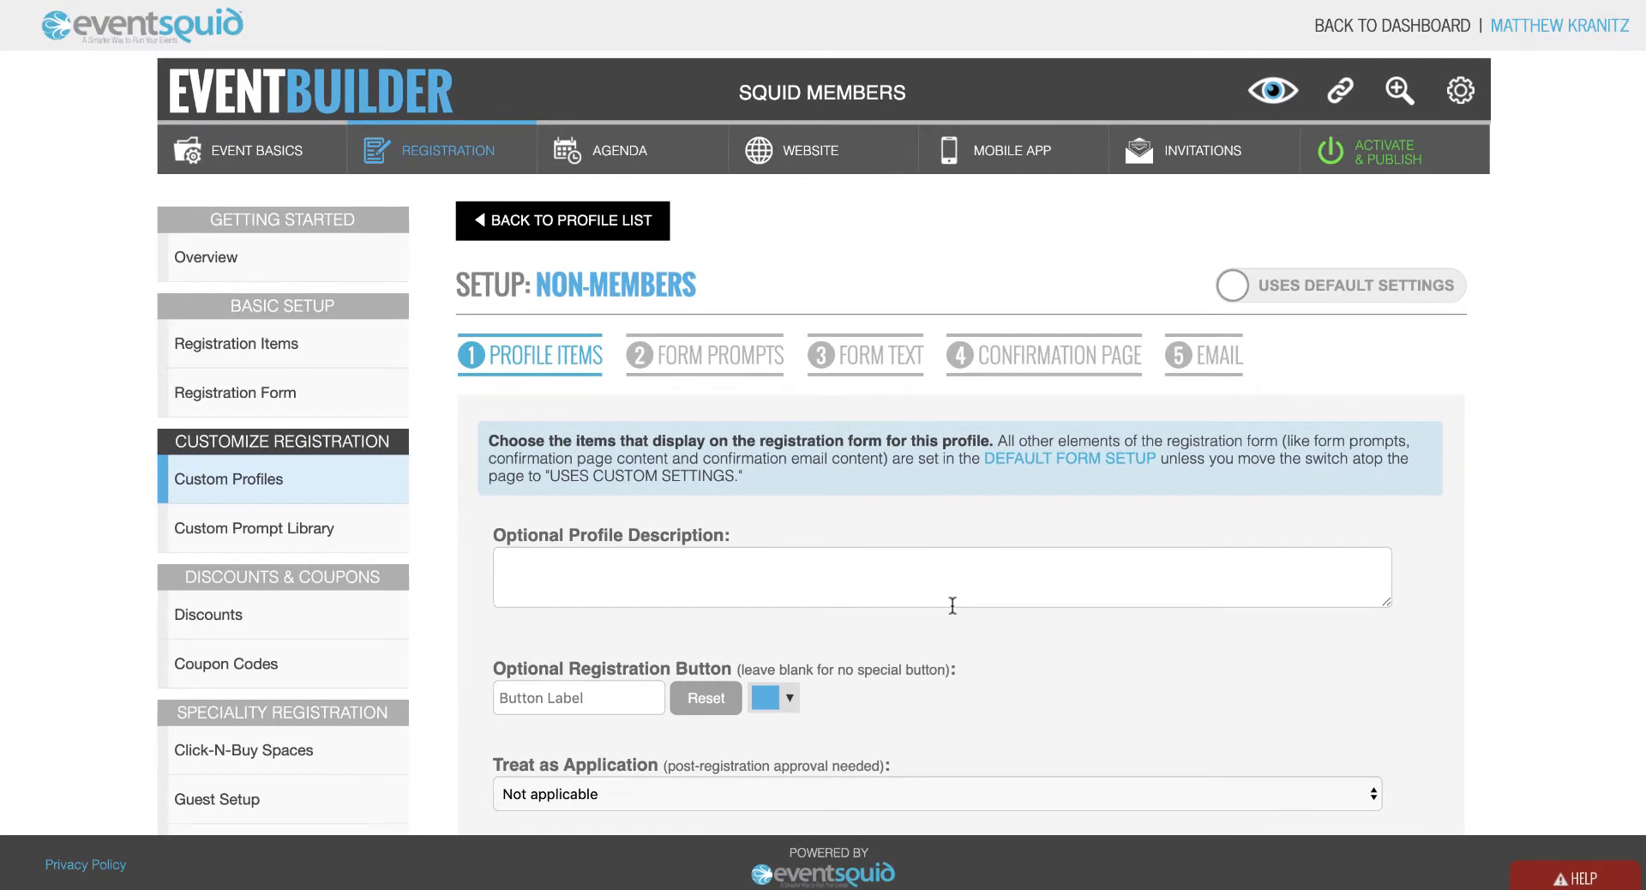
Offer the Non-Member Access Pass and Tracks 1–5, then return to the custom profiles list.
scroll(755, 606, down, 5)
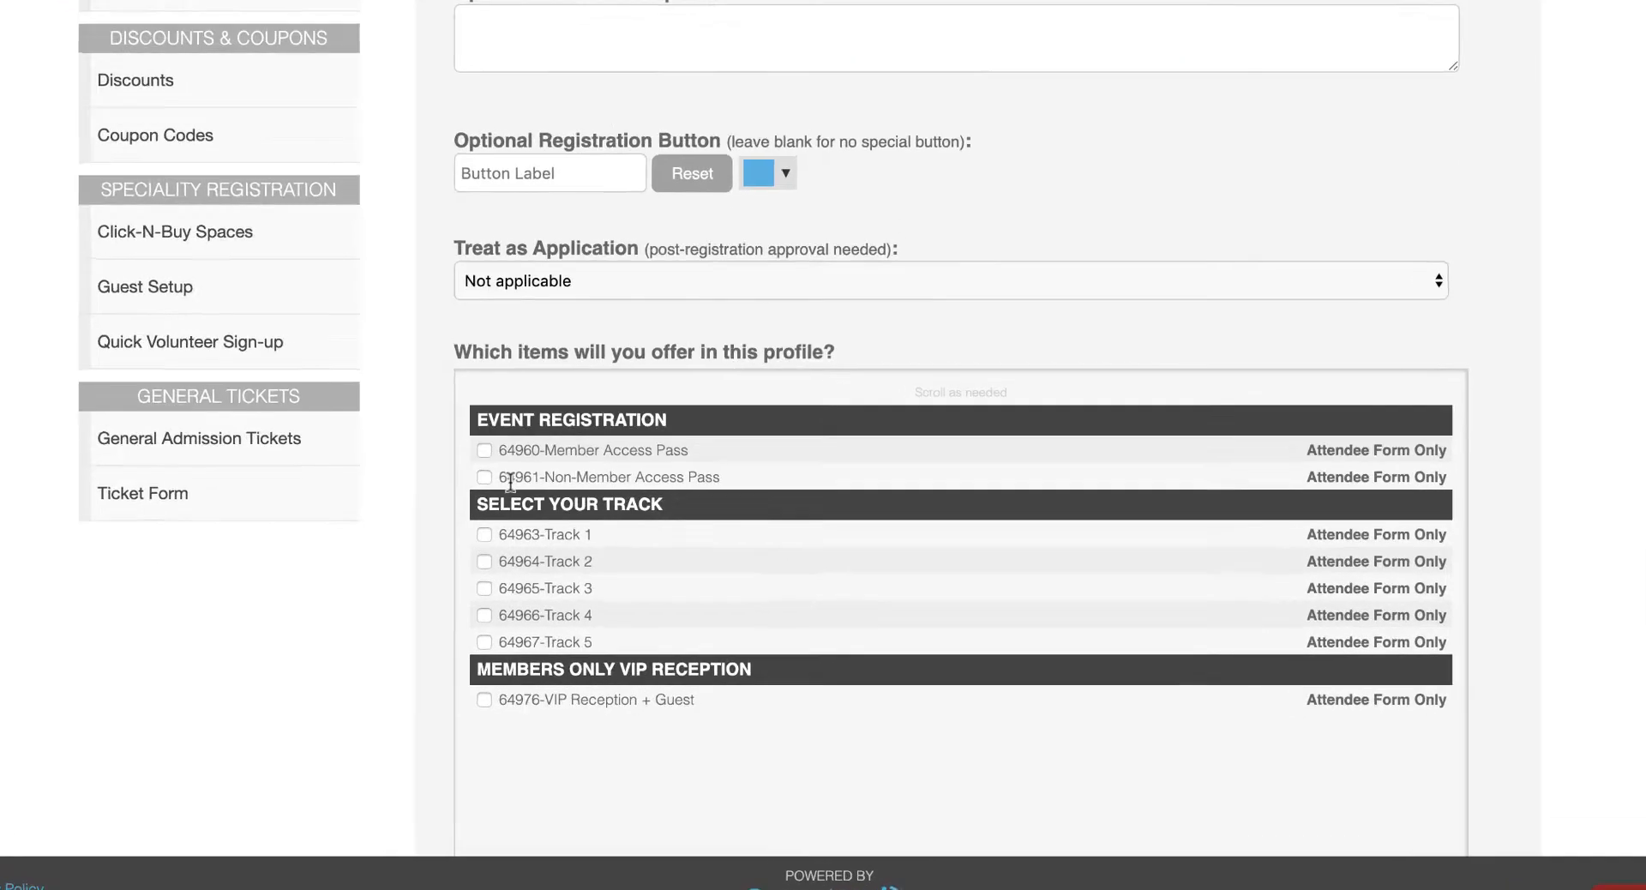
click(520, 492)
click(190, 425)
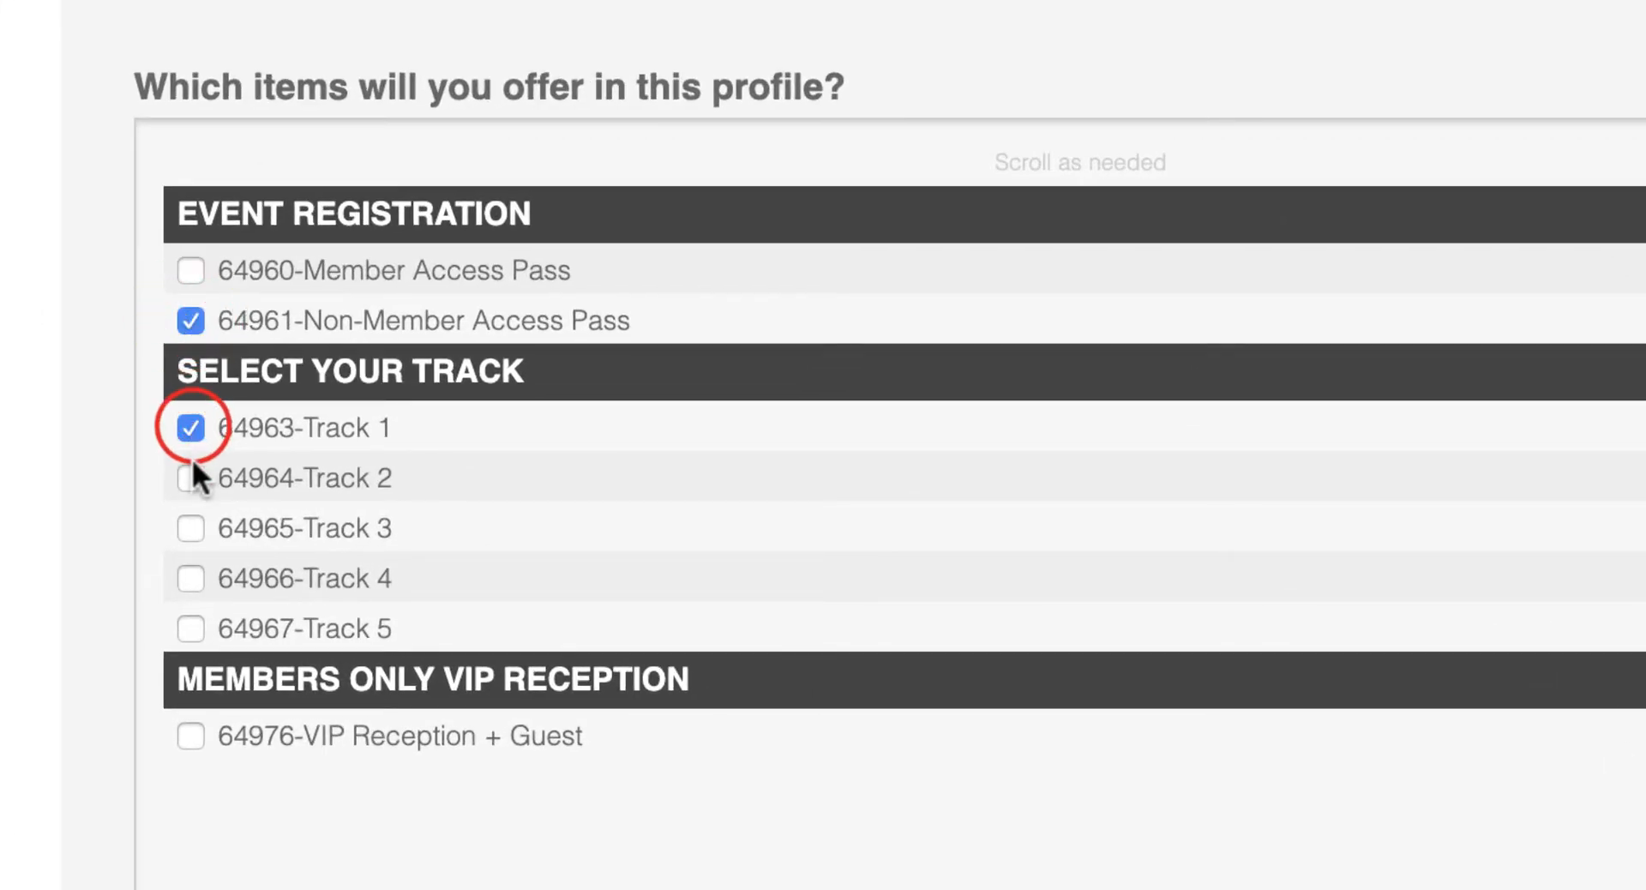
click(191, 470)
click(192, 520)
click(191, 578)
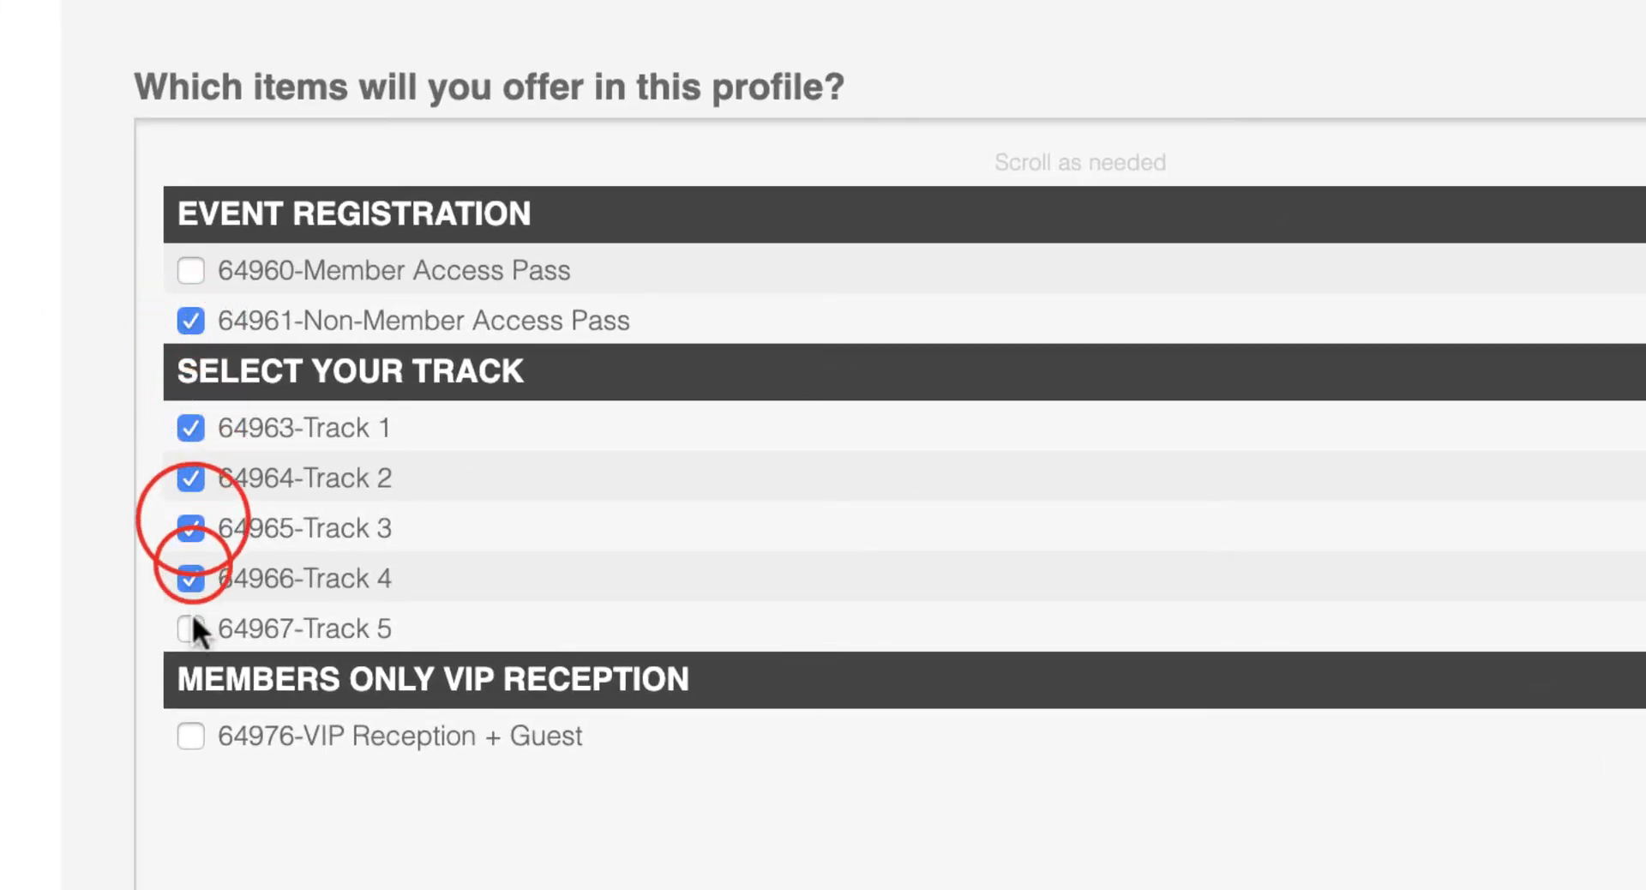
click(192, 623)
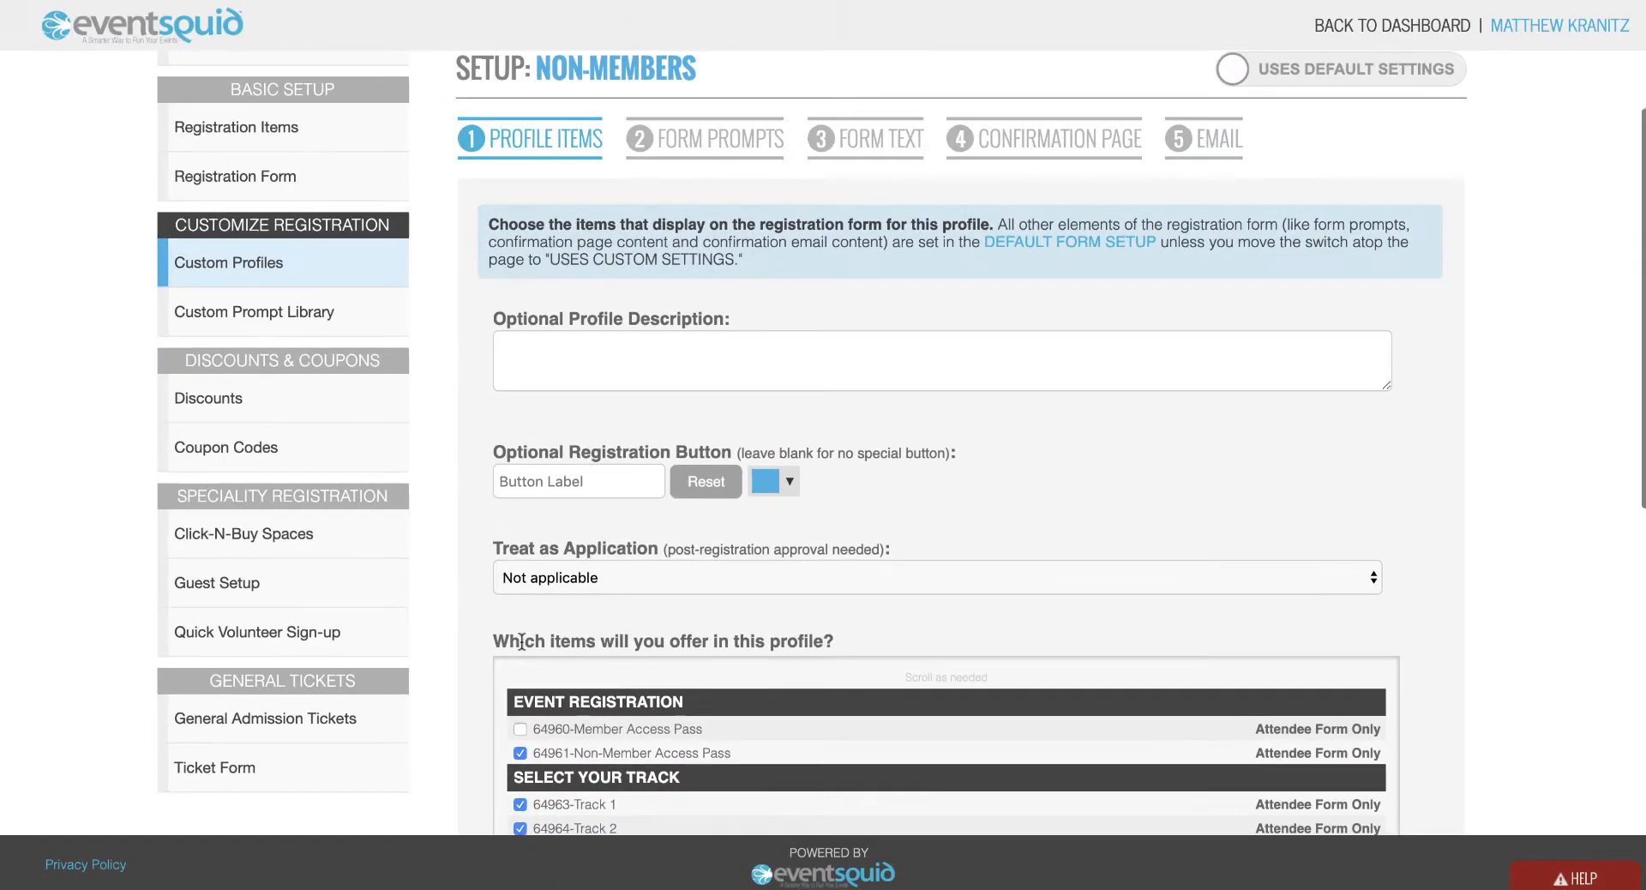
scroll(520, 641, up, 5)
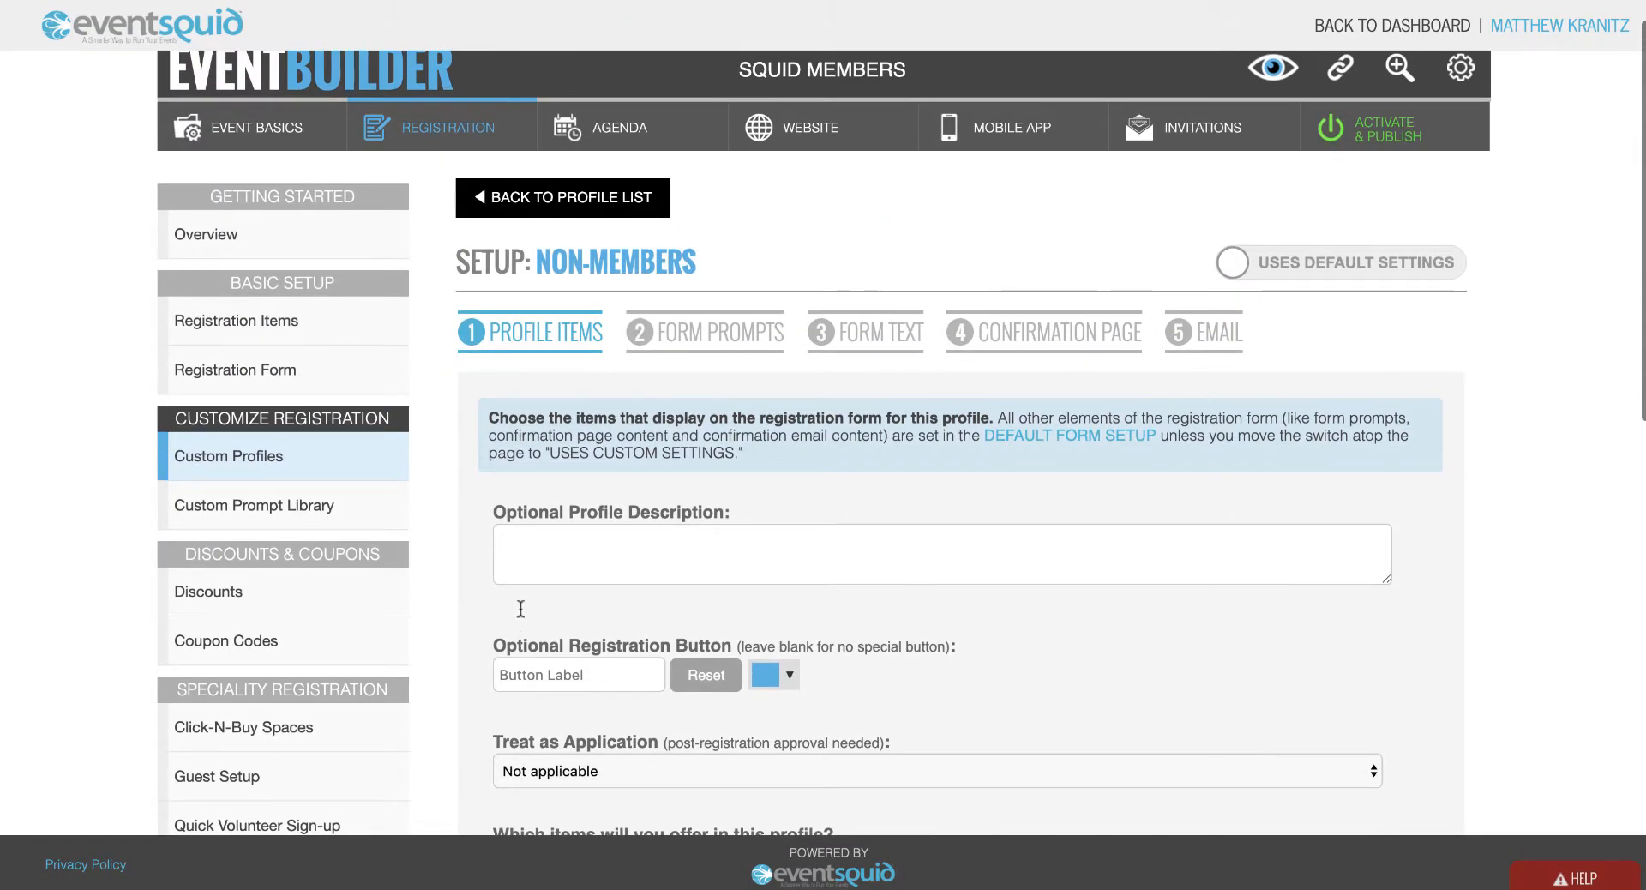
click(531, 201)
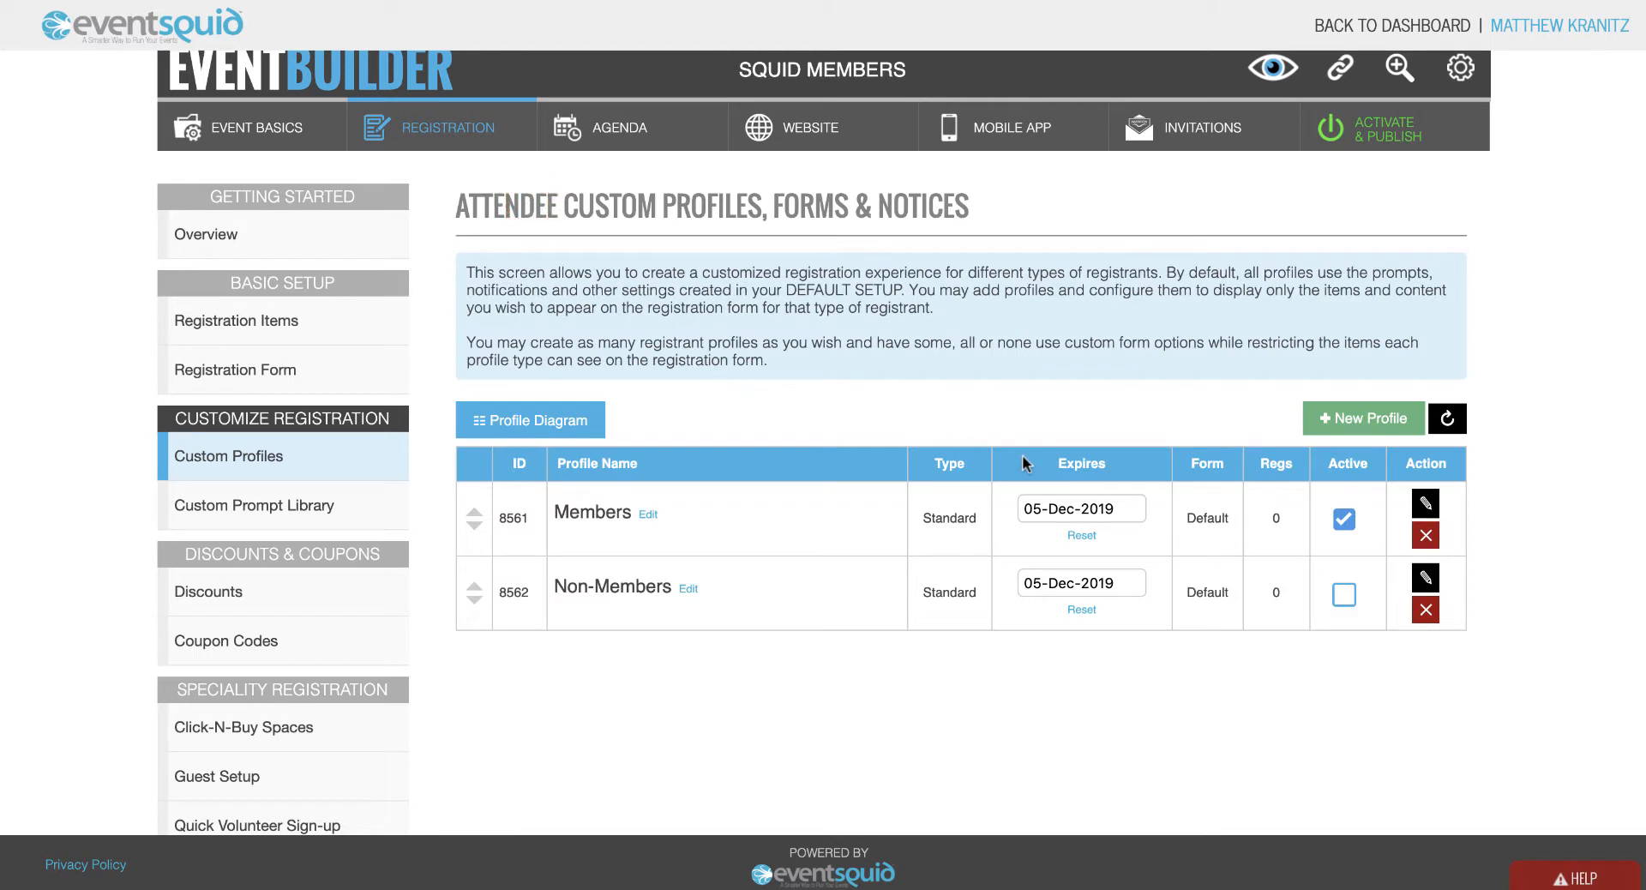
Mark the Non-Members profile active and reopen the Members profile for editing.
click(1340, 595)
click(1426, 503)
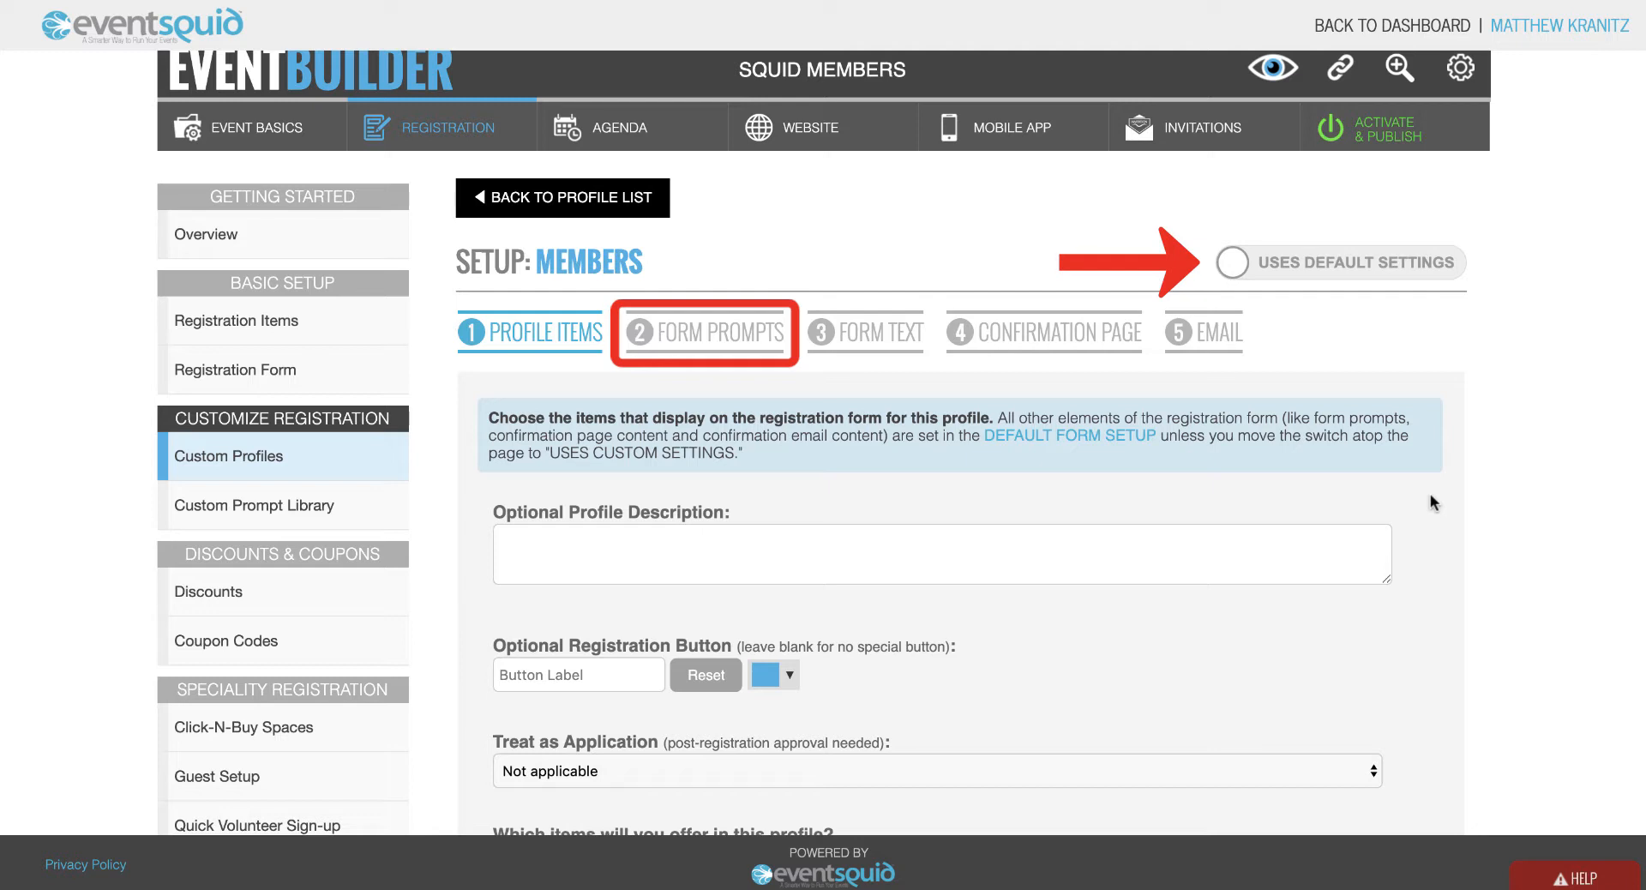
Switch Members to custom settings and require valid Welcome to Eventsquid roster membership in Form Prompts.
click(1389, 270)
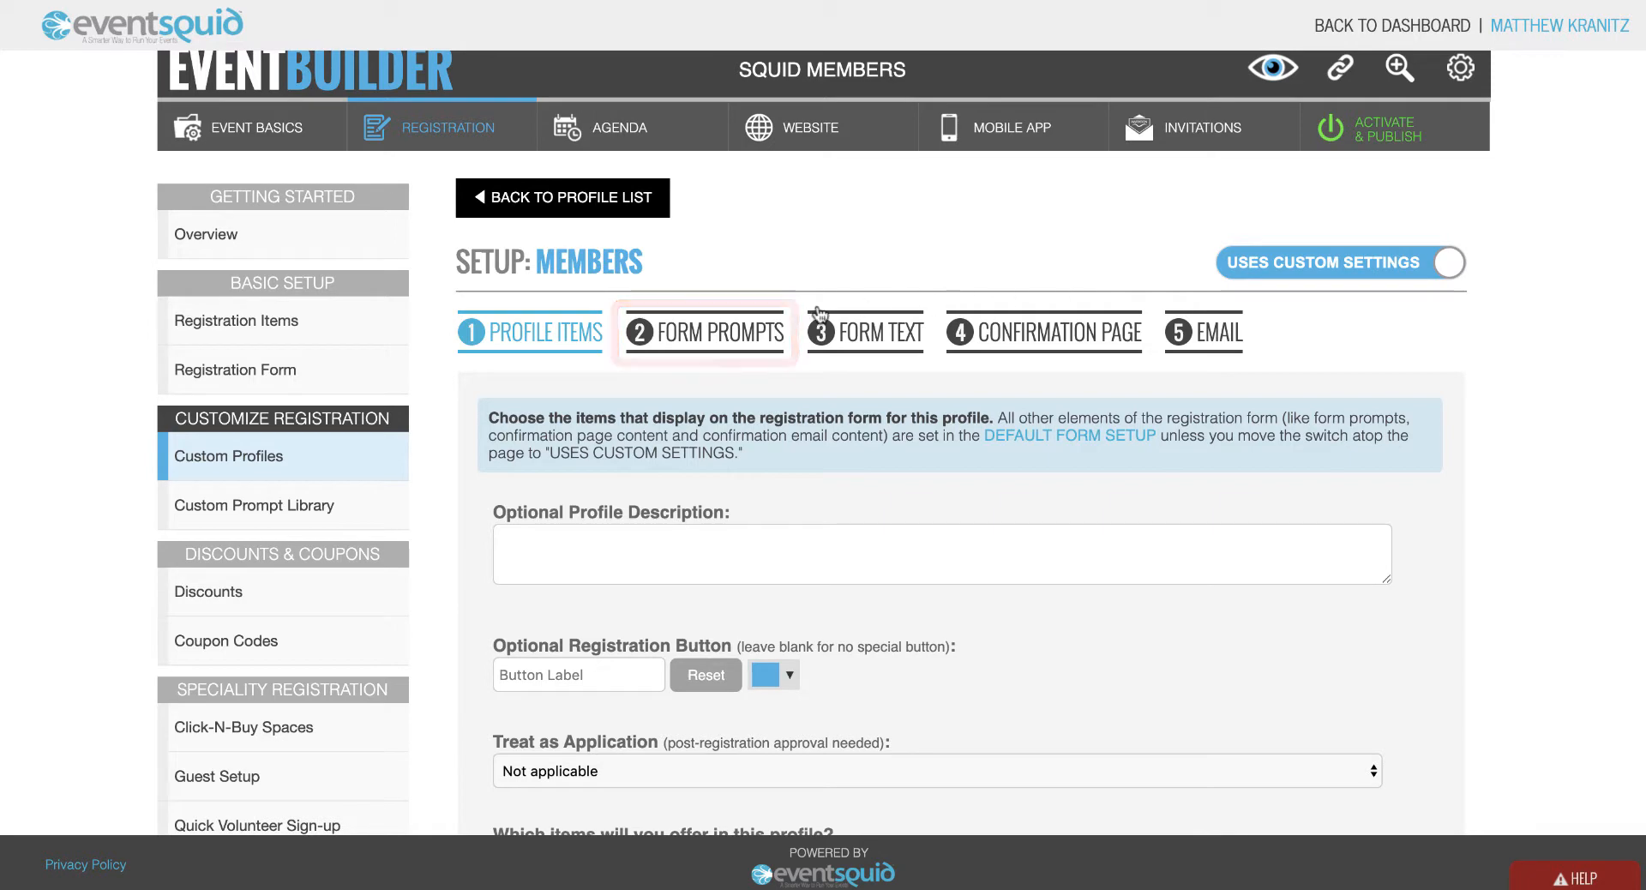
click(736, 333)
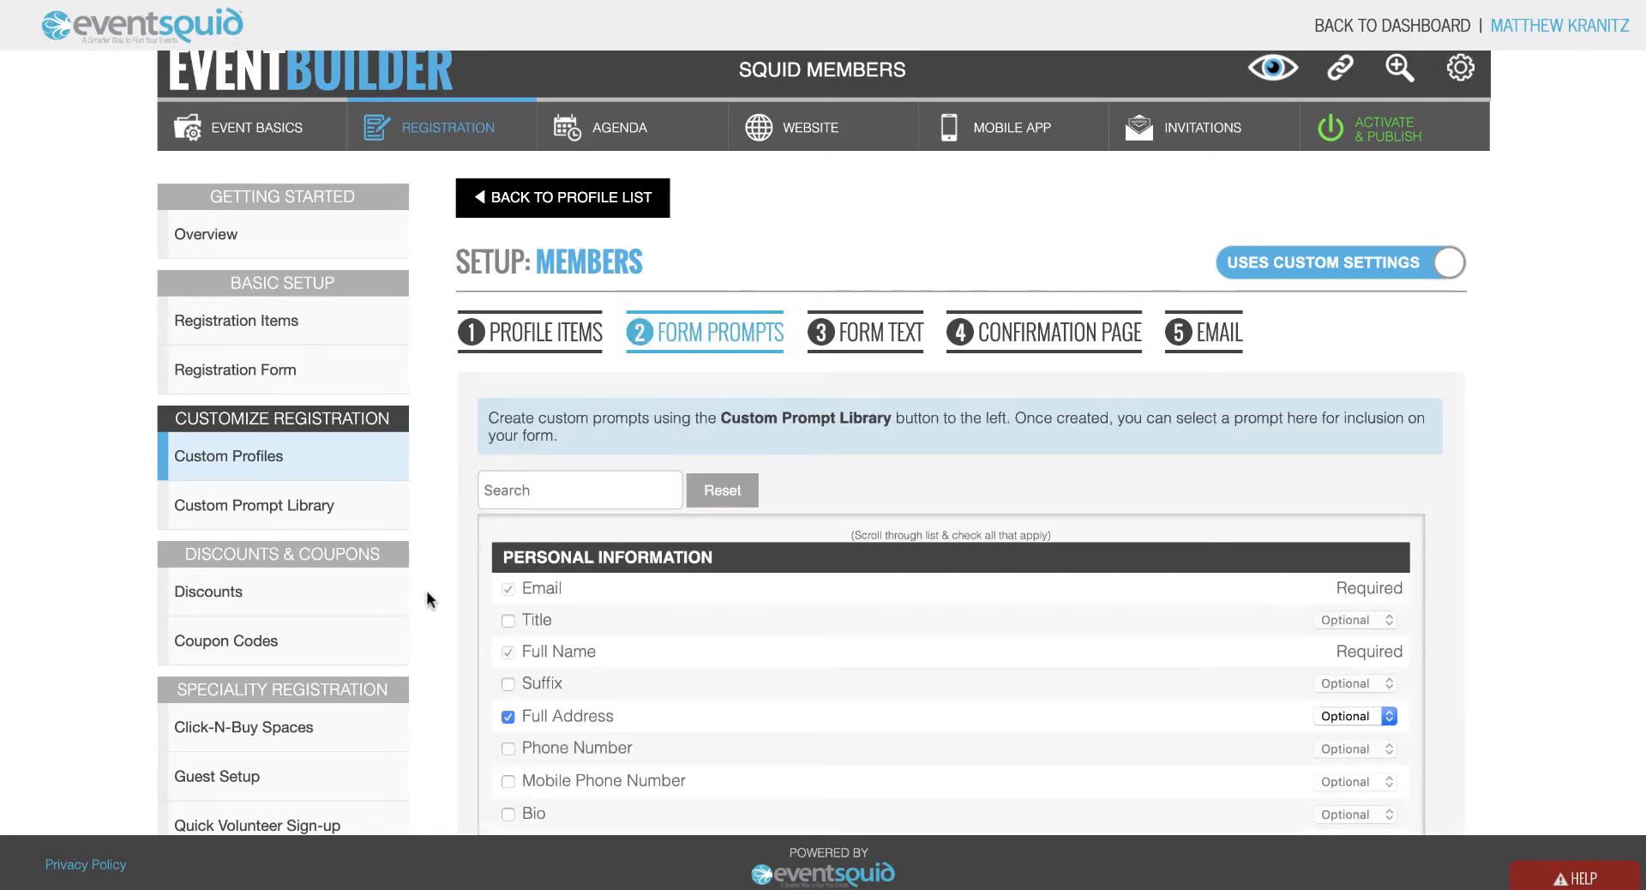
scroll(425, 590, down, 4)
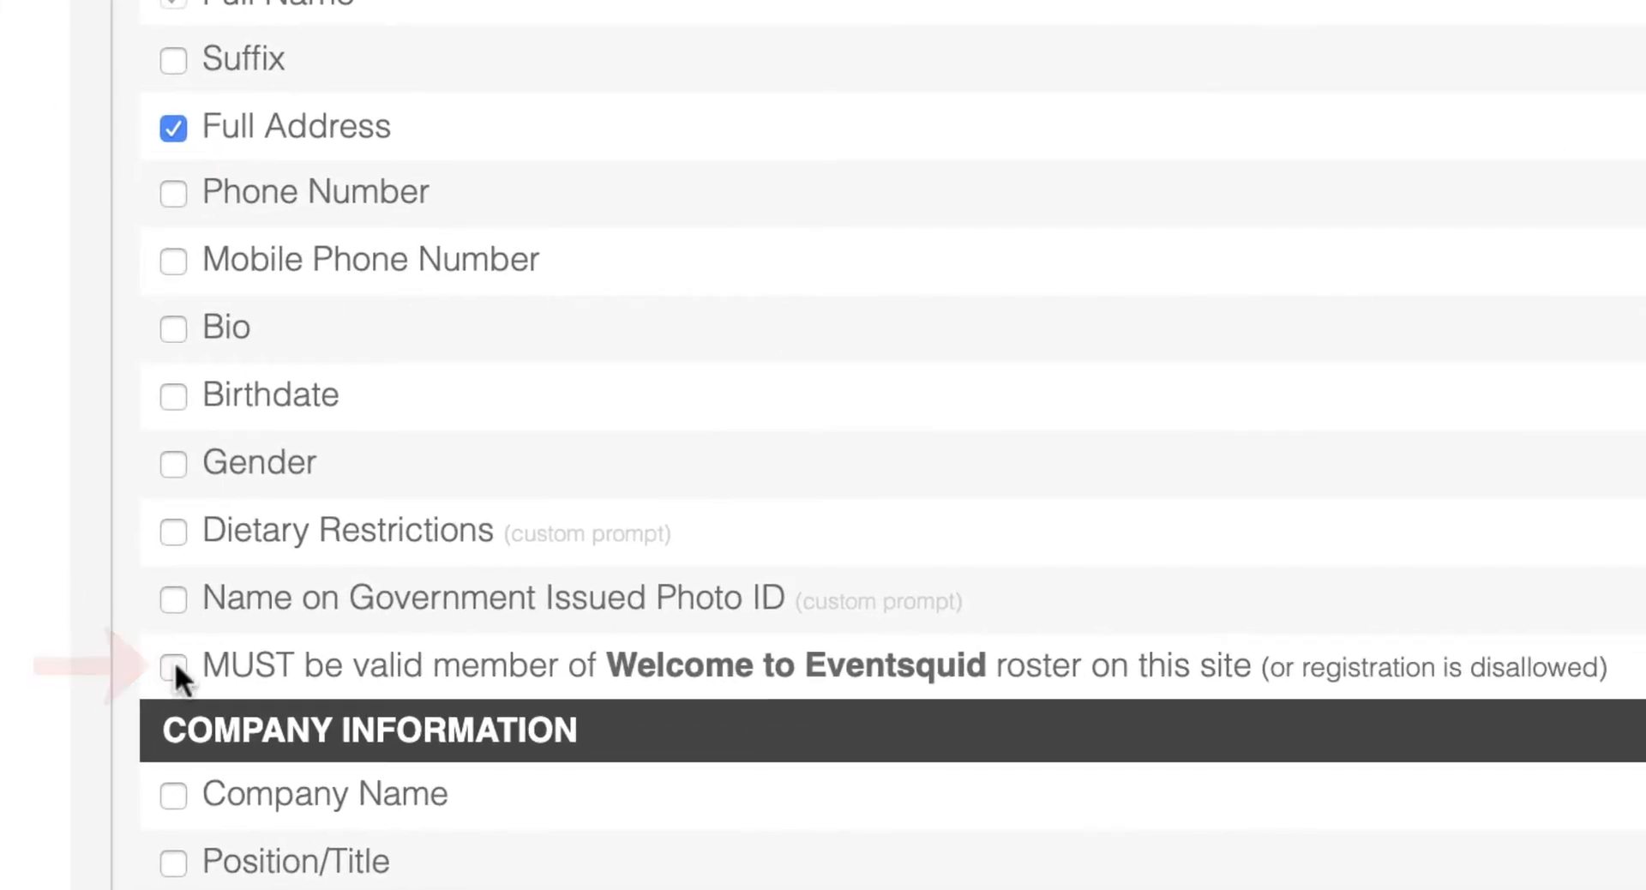
click(174, 666)
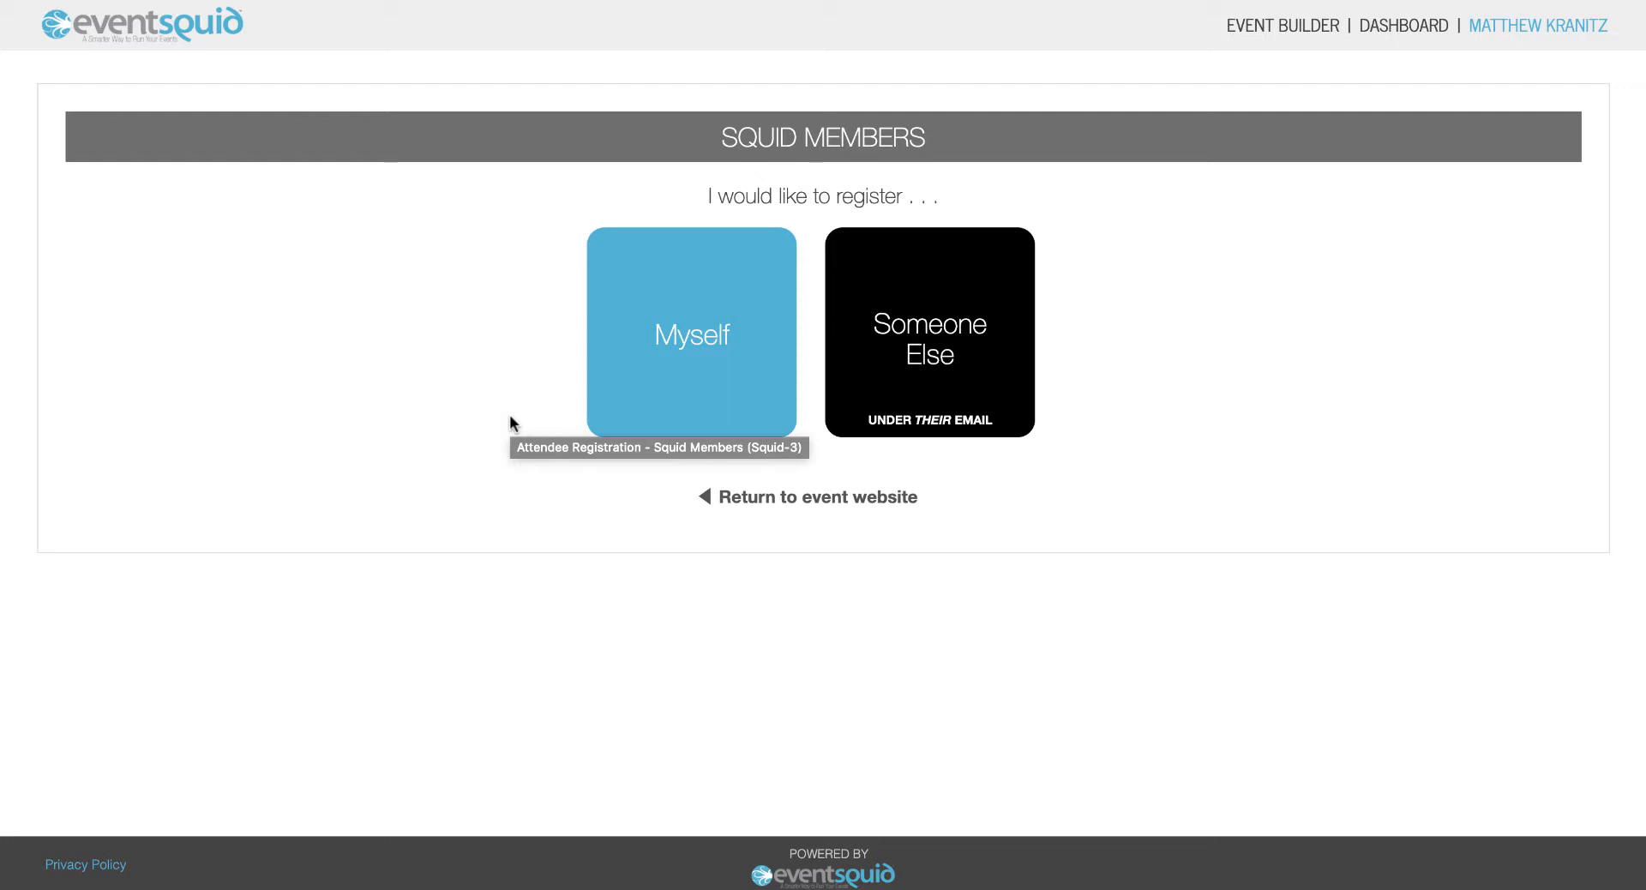
Register yourself under the Members profile and dismiss the Membership Not Valid rejection.
click(717, 343)
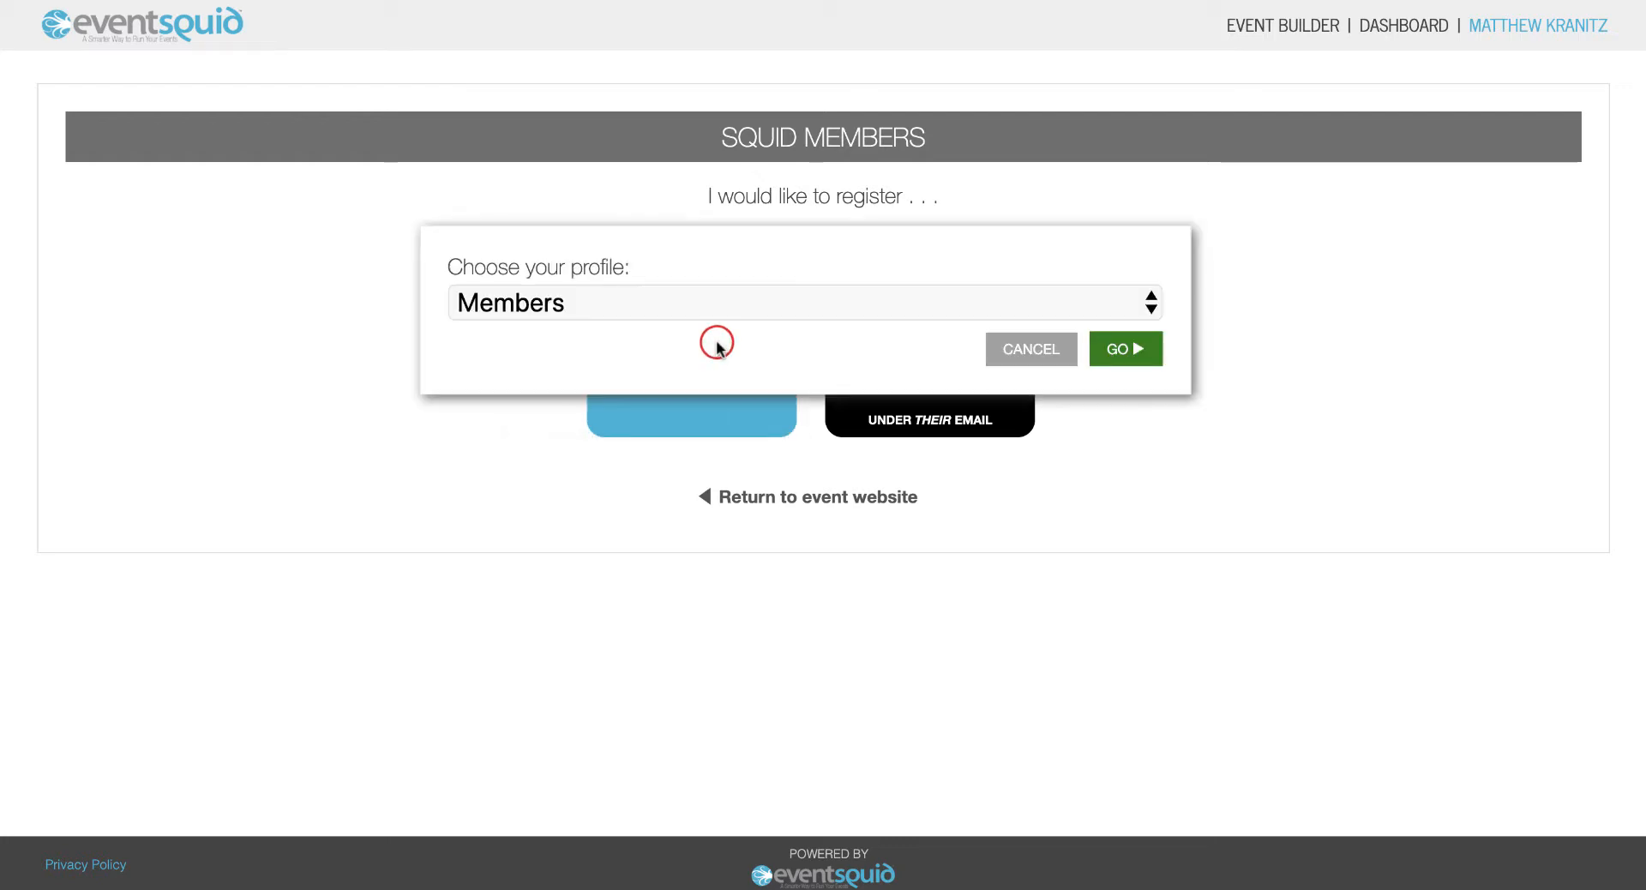
click(1139, 377)
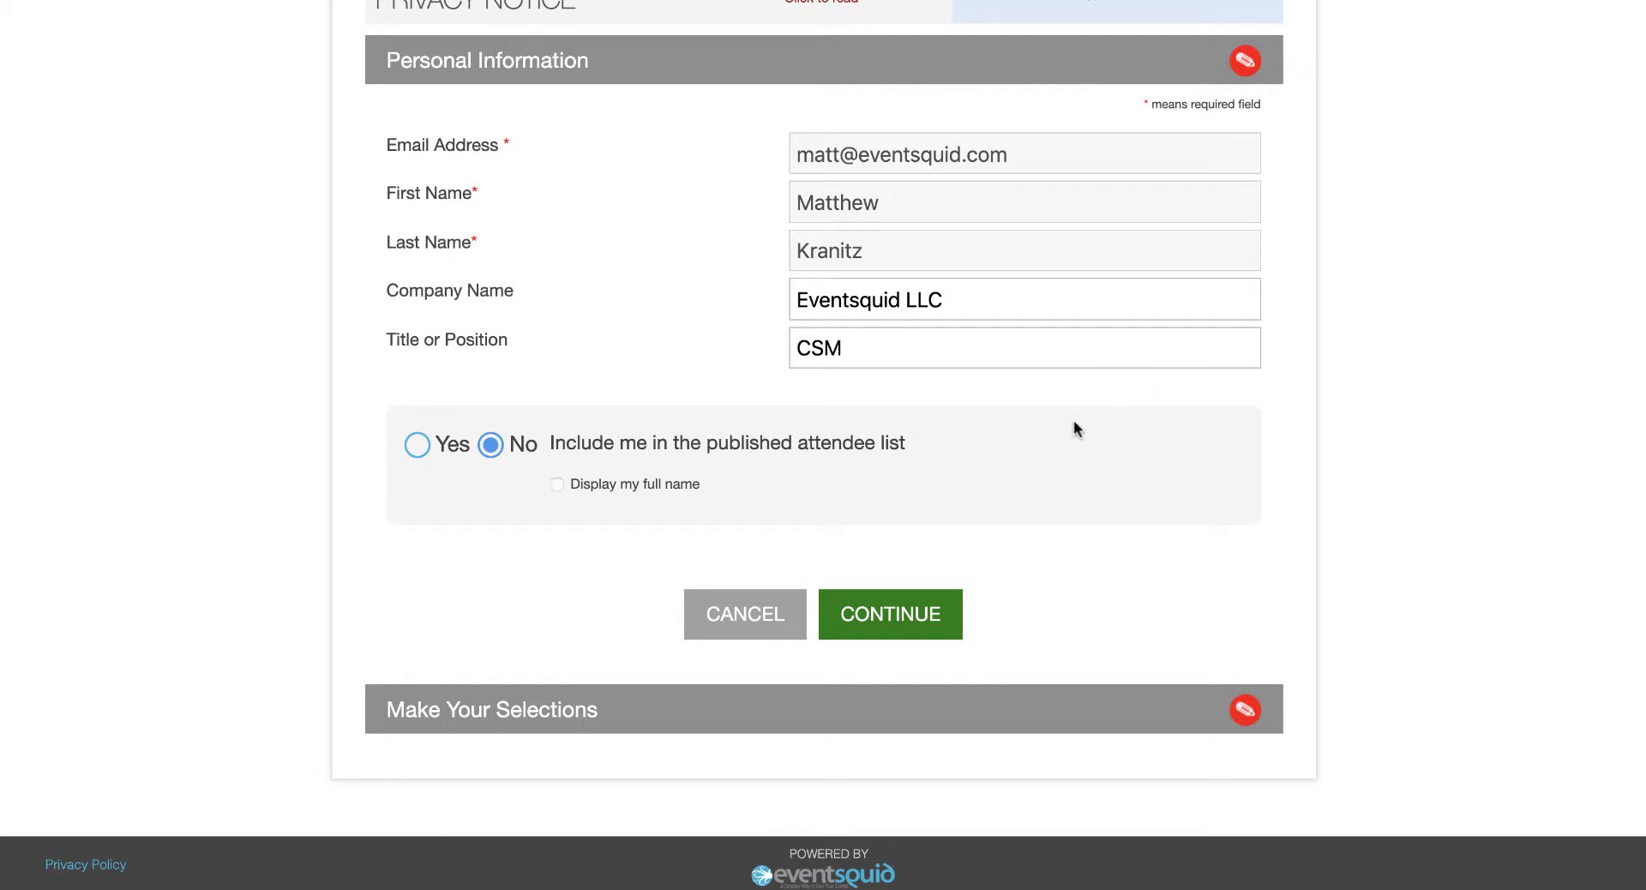
click(908, 614)
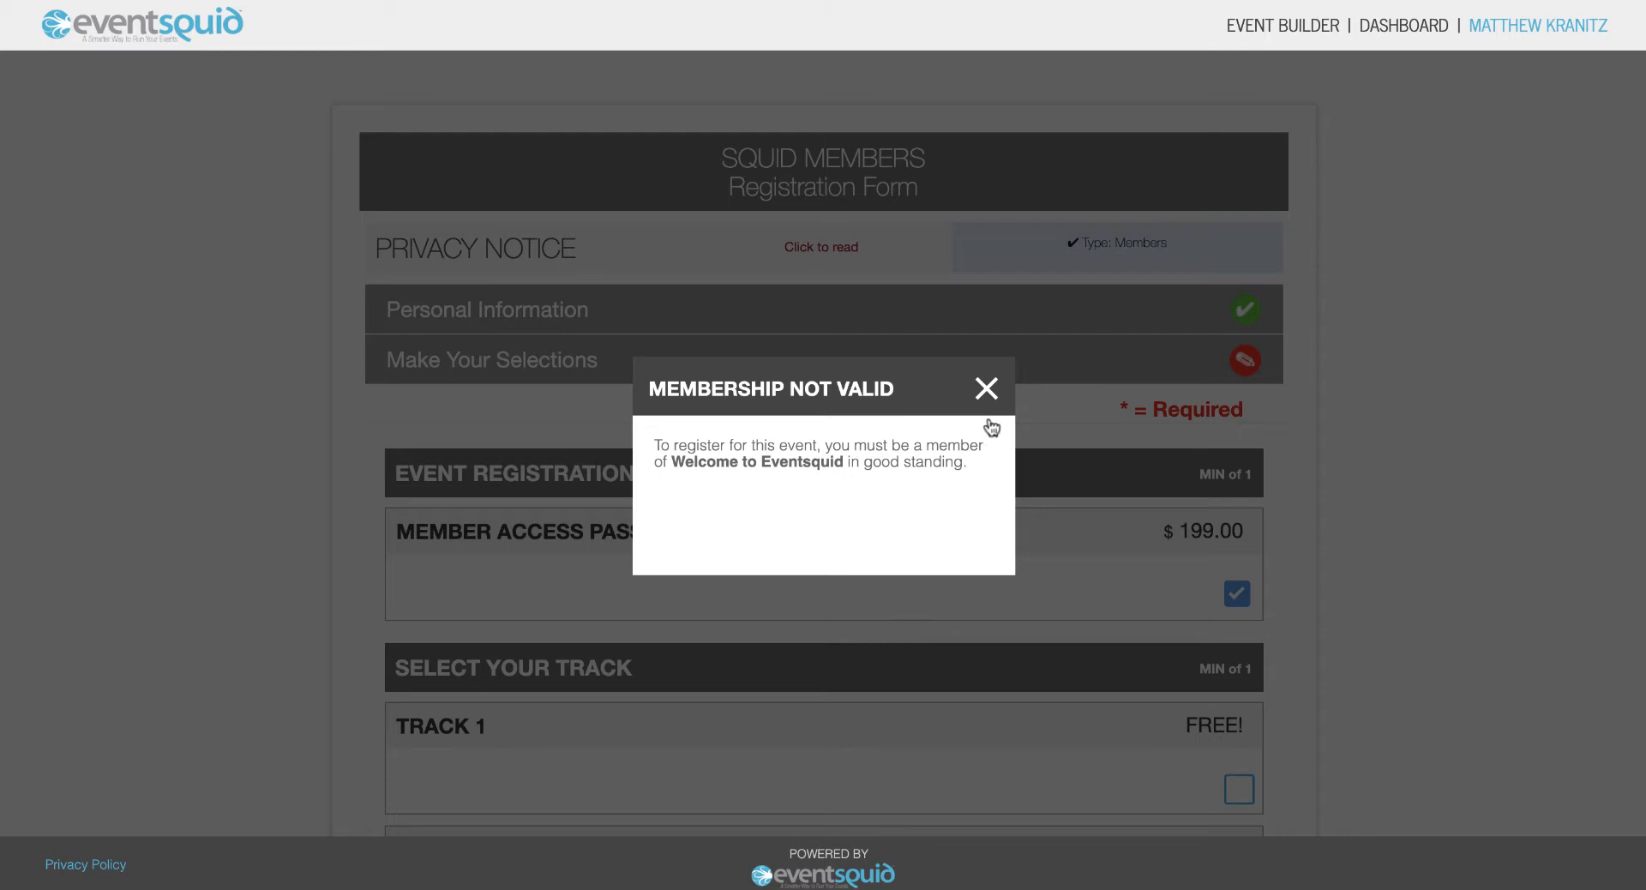
click(988, 390)
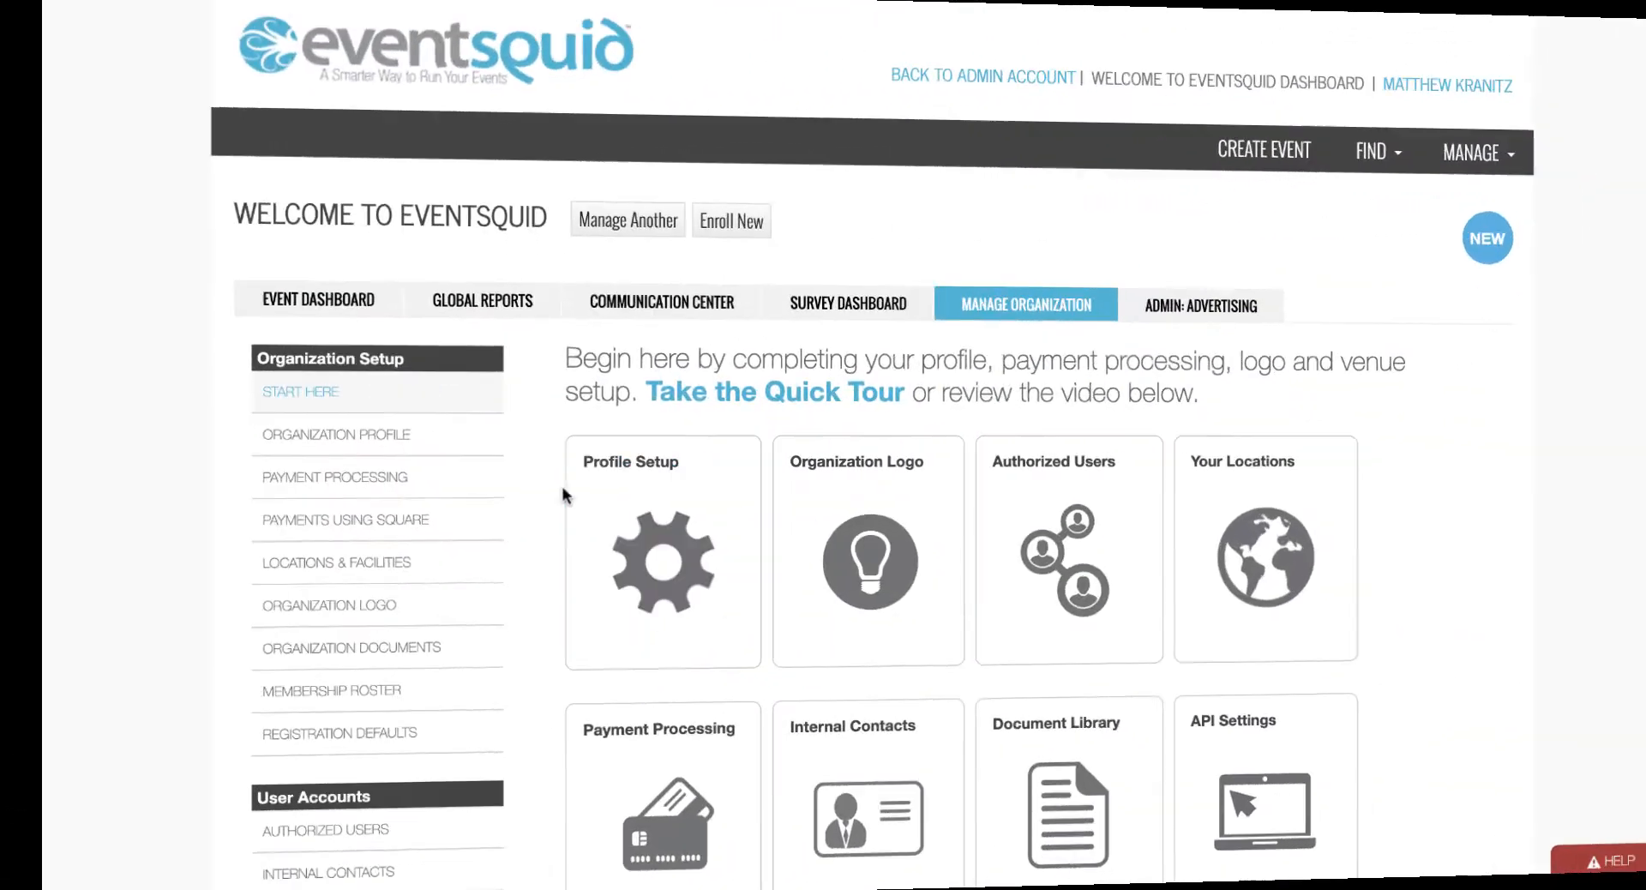
Add a new individual to the Membership Roster with their first name, last name and e-mail.
click(292, 690)
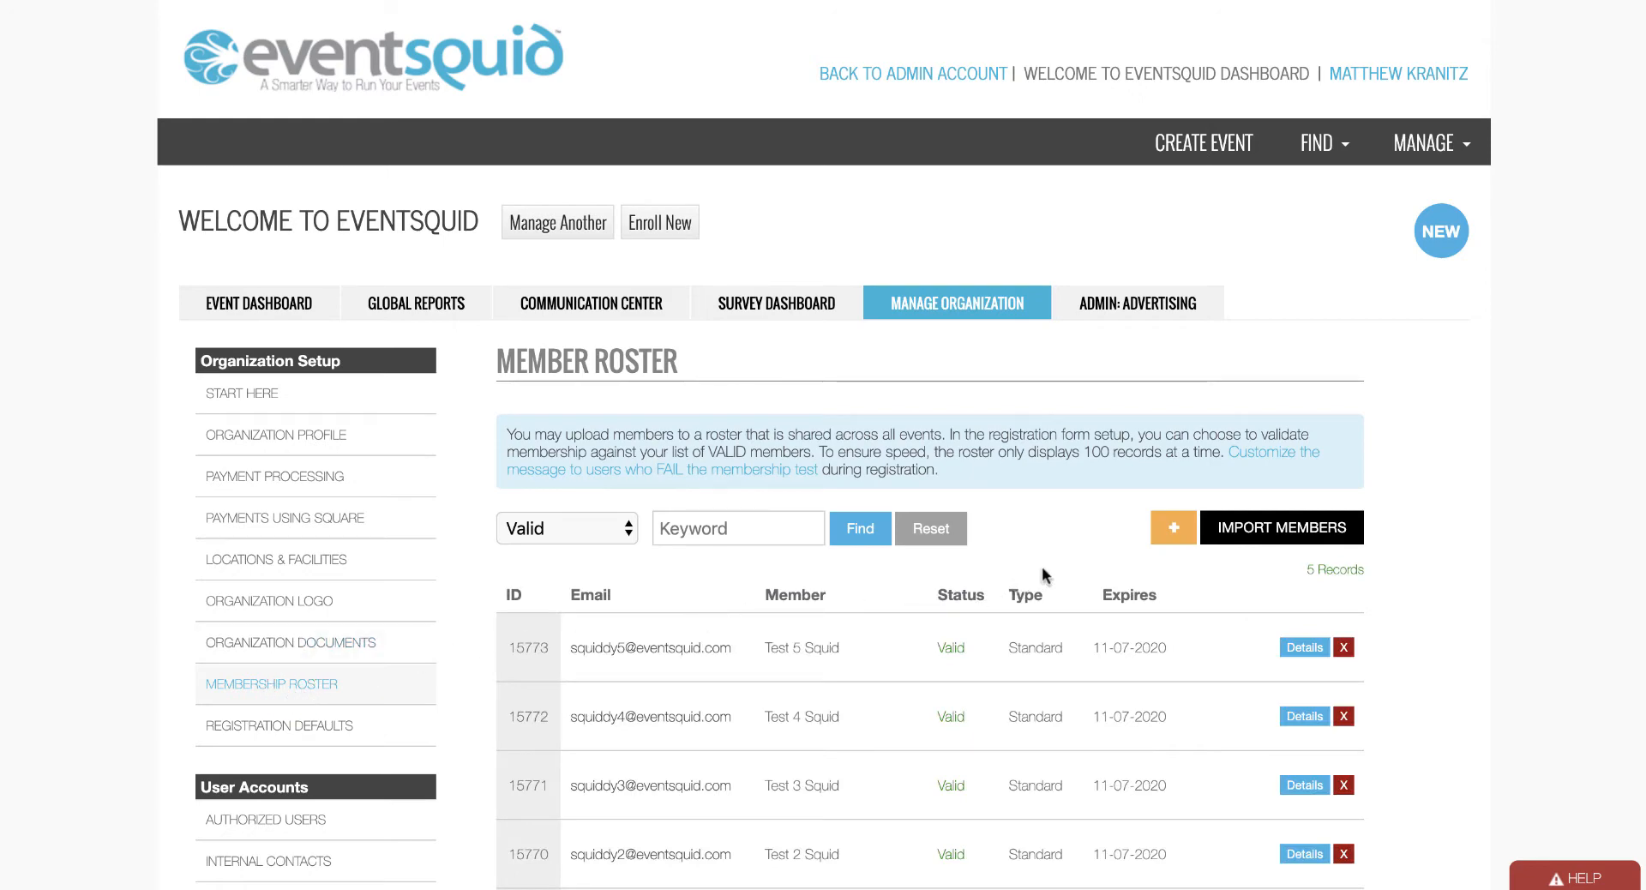
click(1174, 527)
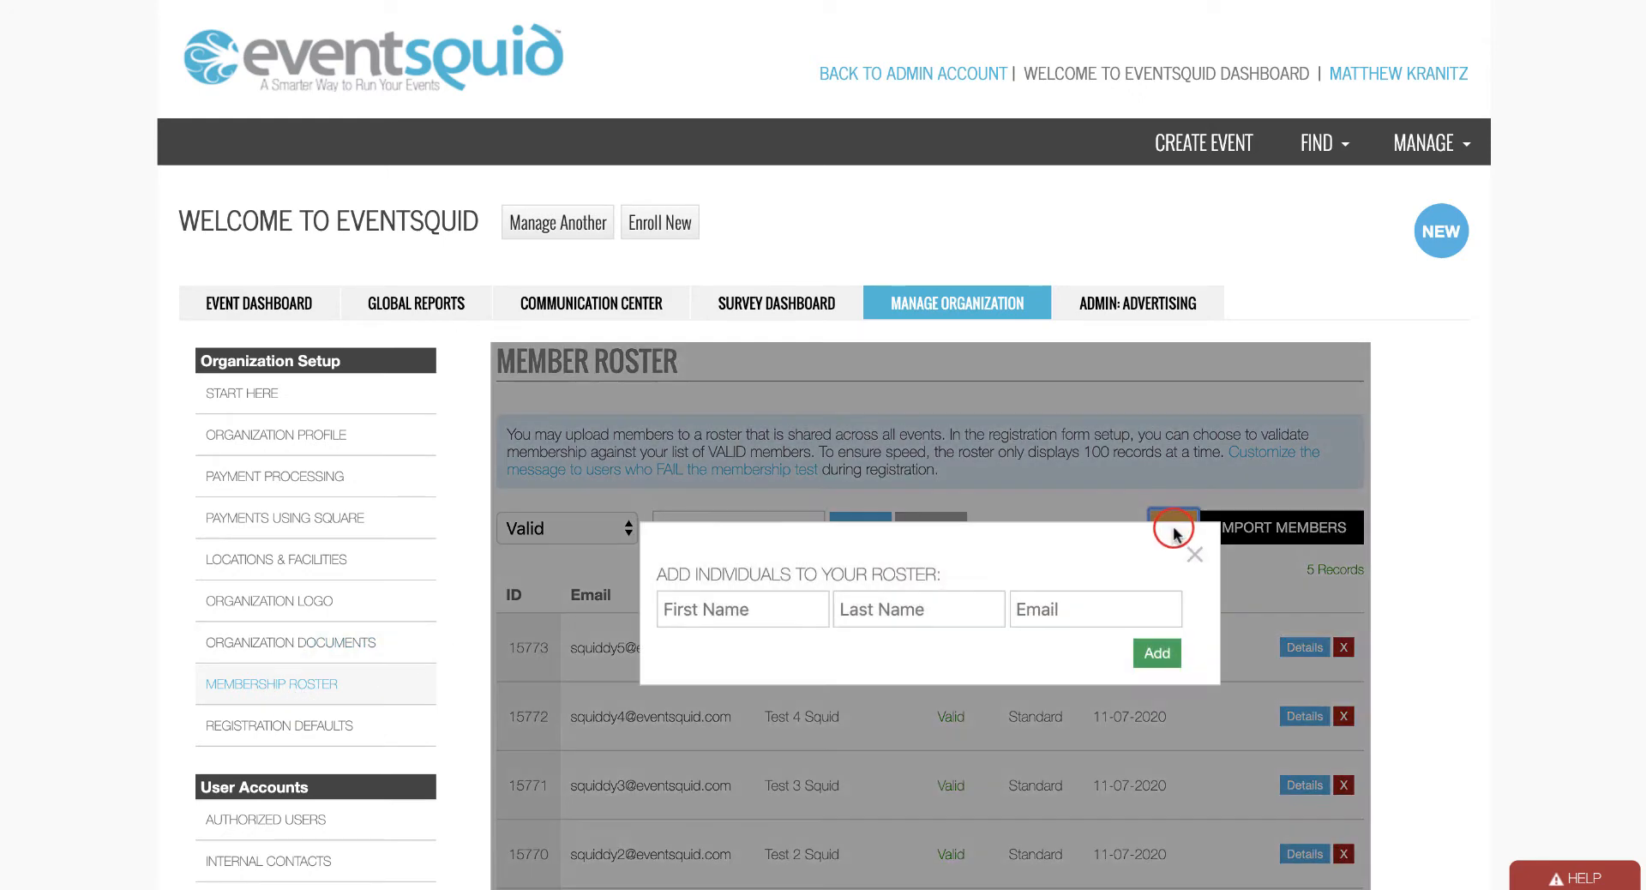
click(751, 609)
key(Tab)
key(Tab)
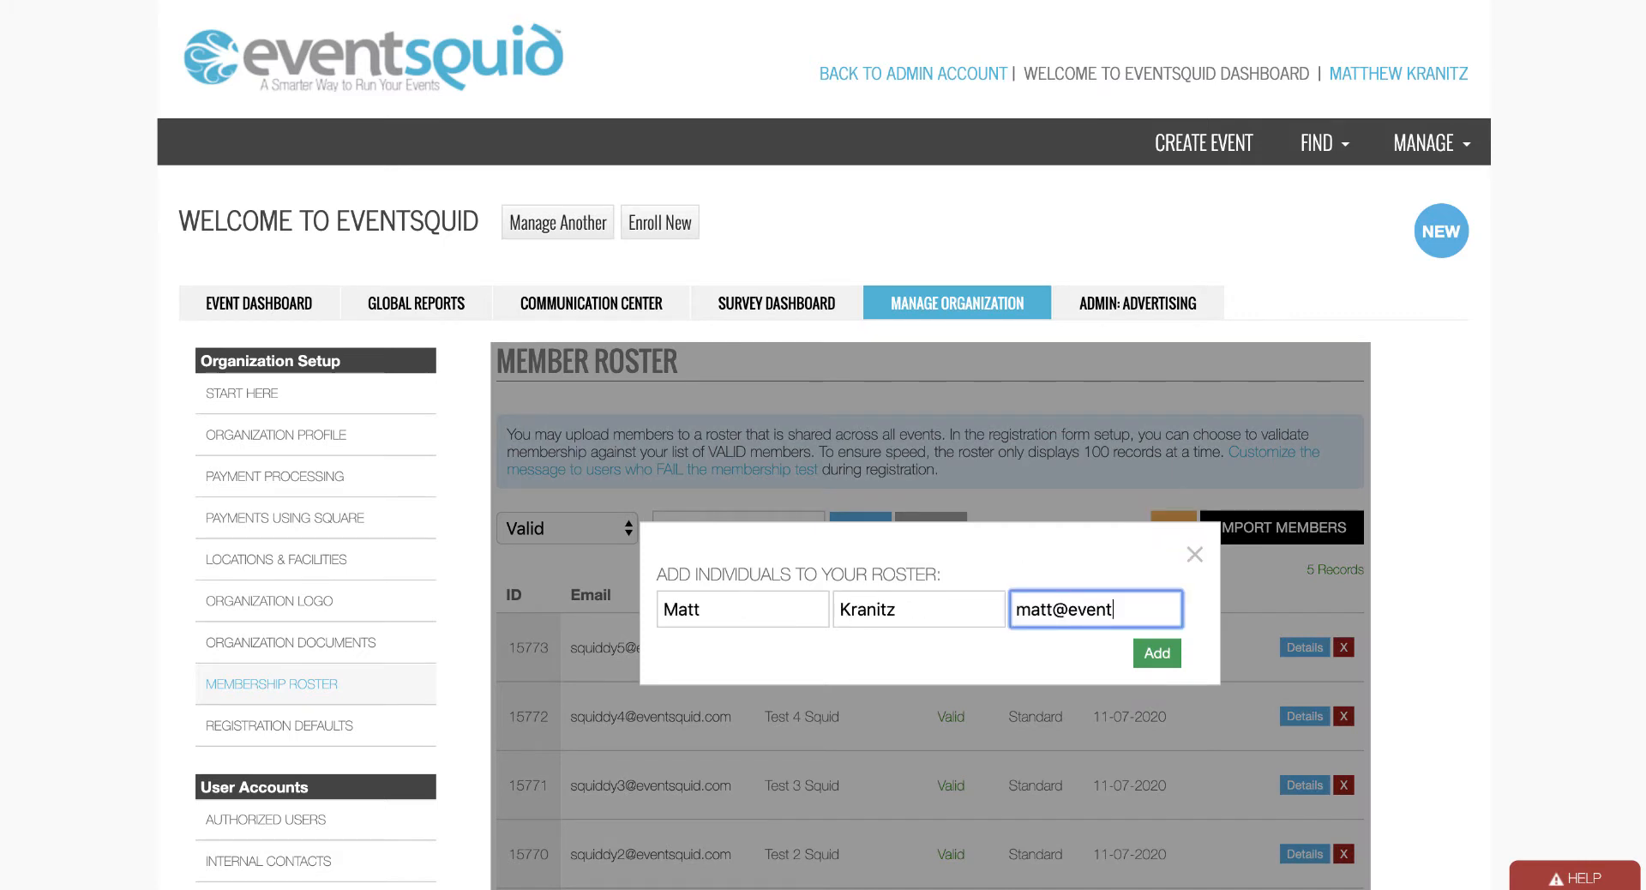
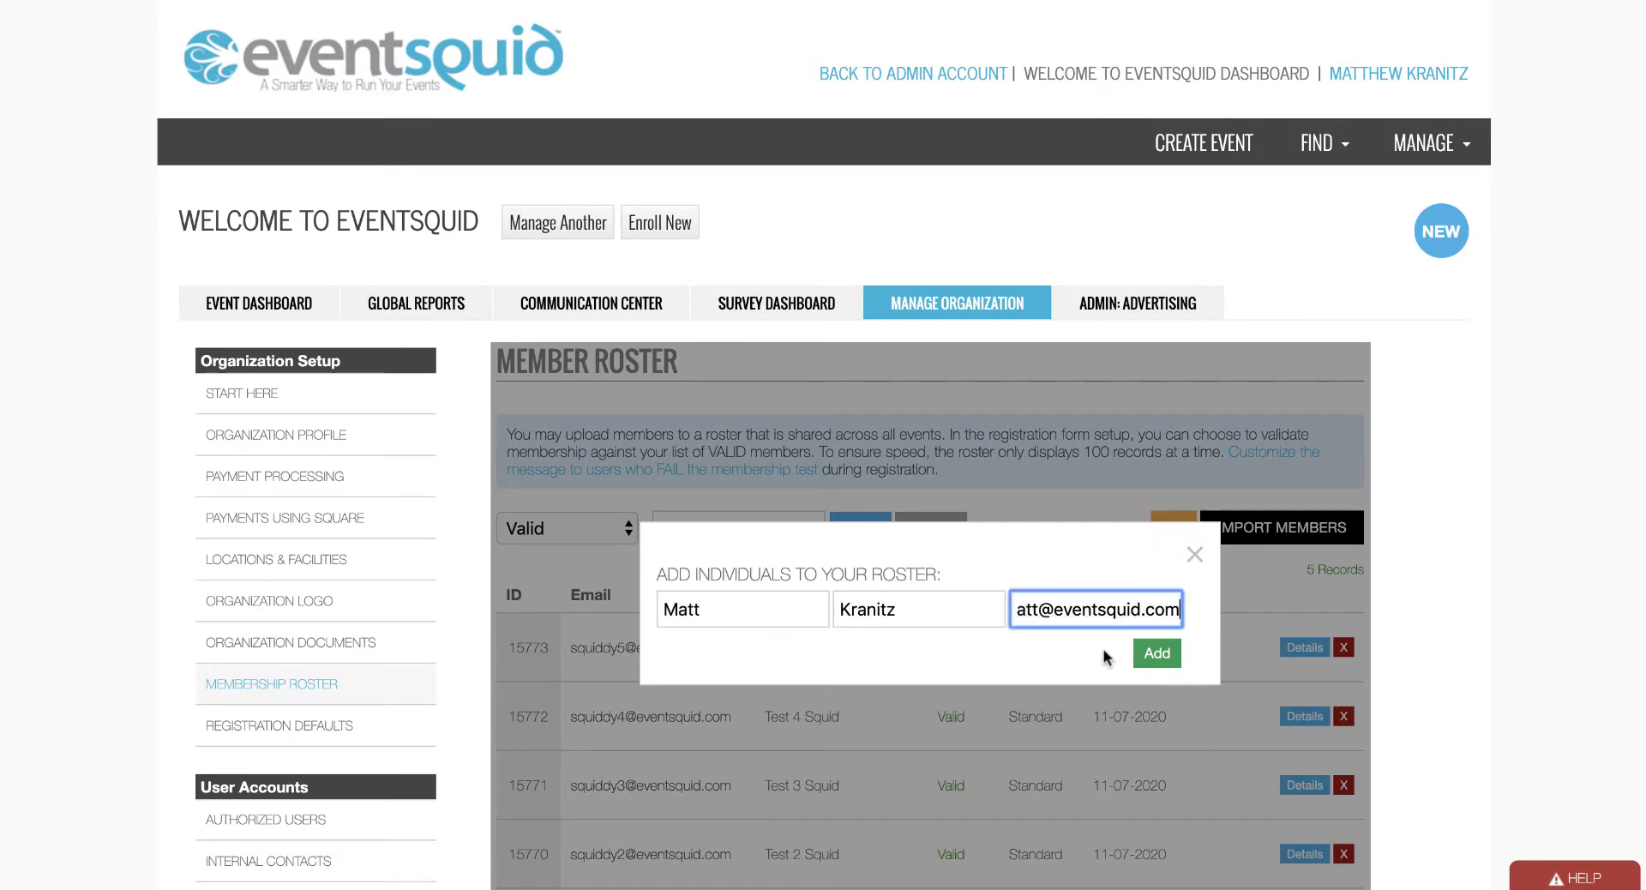
click(1158, 655)
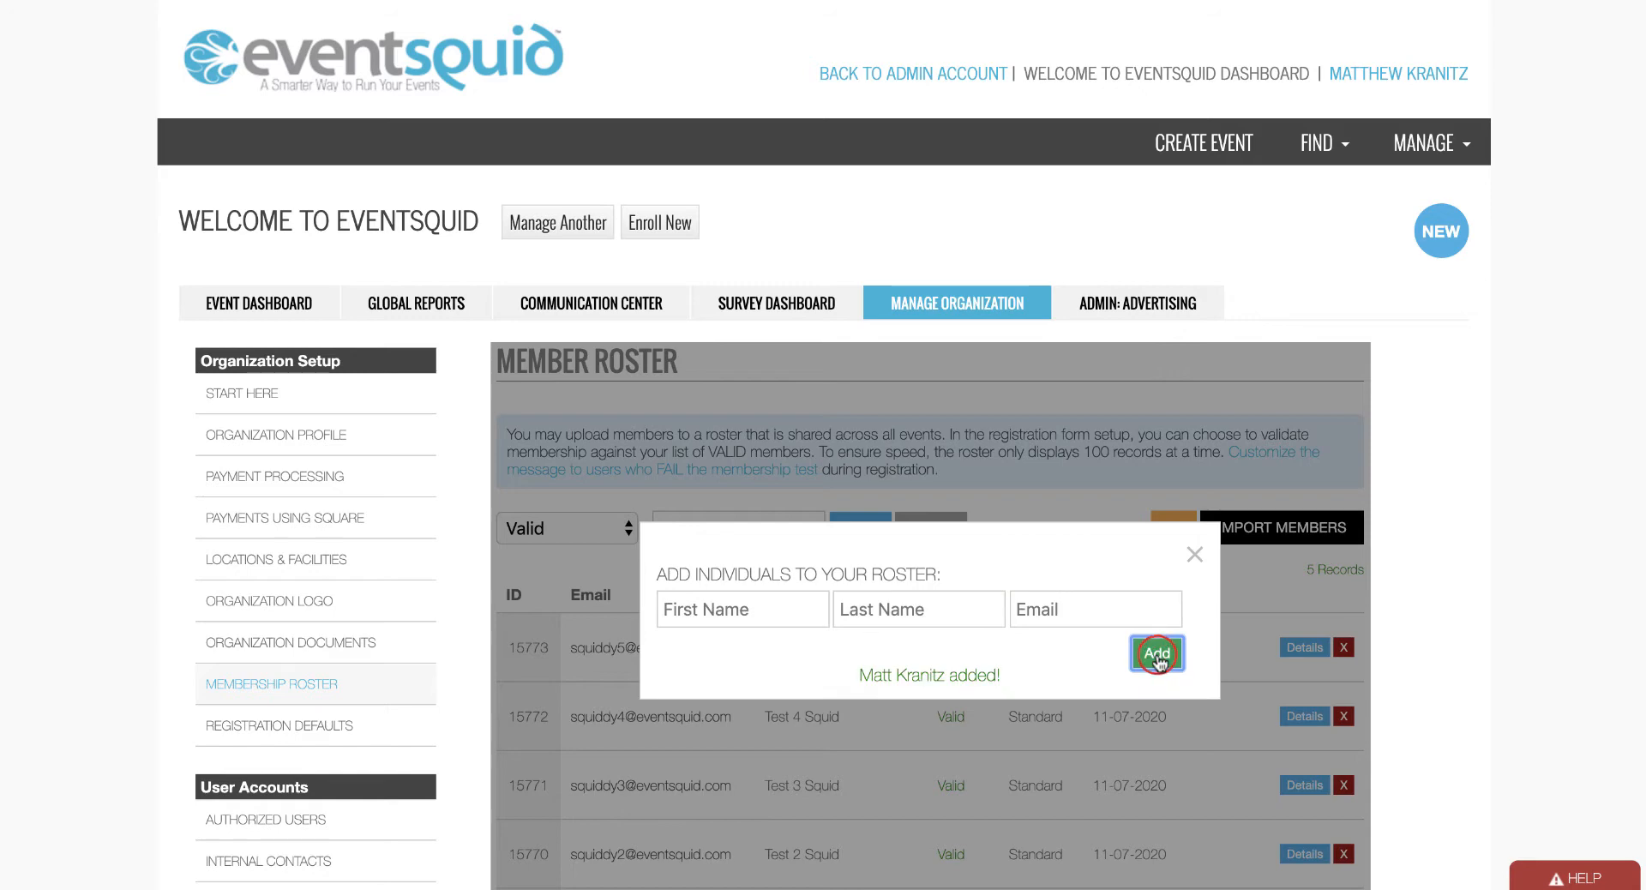
click(1193, 556)
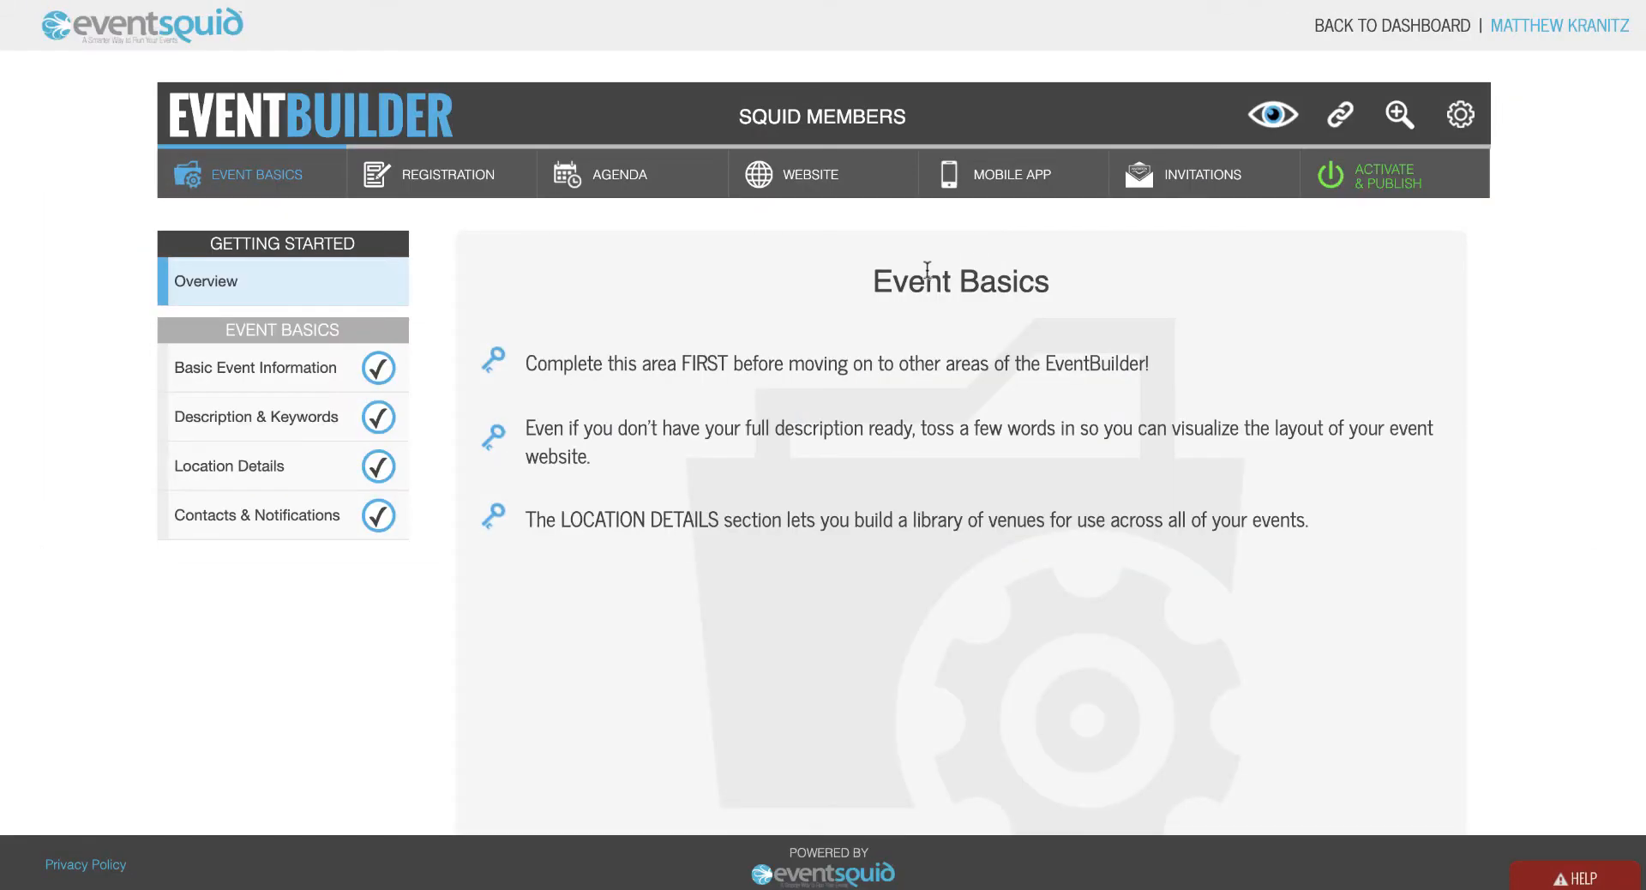
Turn on 'Allow sub-account registrations' under Activate & Publish's Who Can Register? methods.
click(1368, 162)
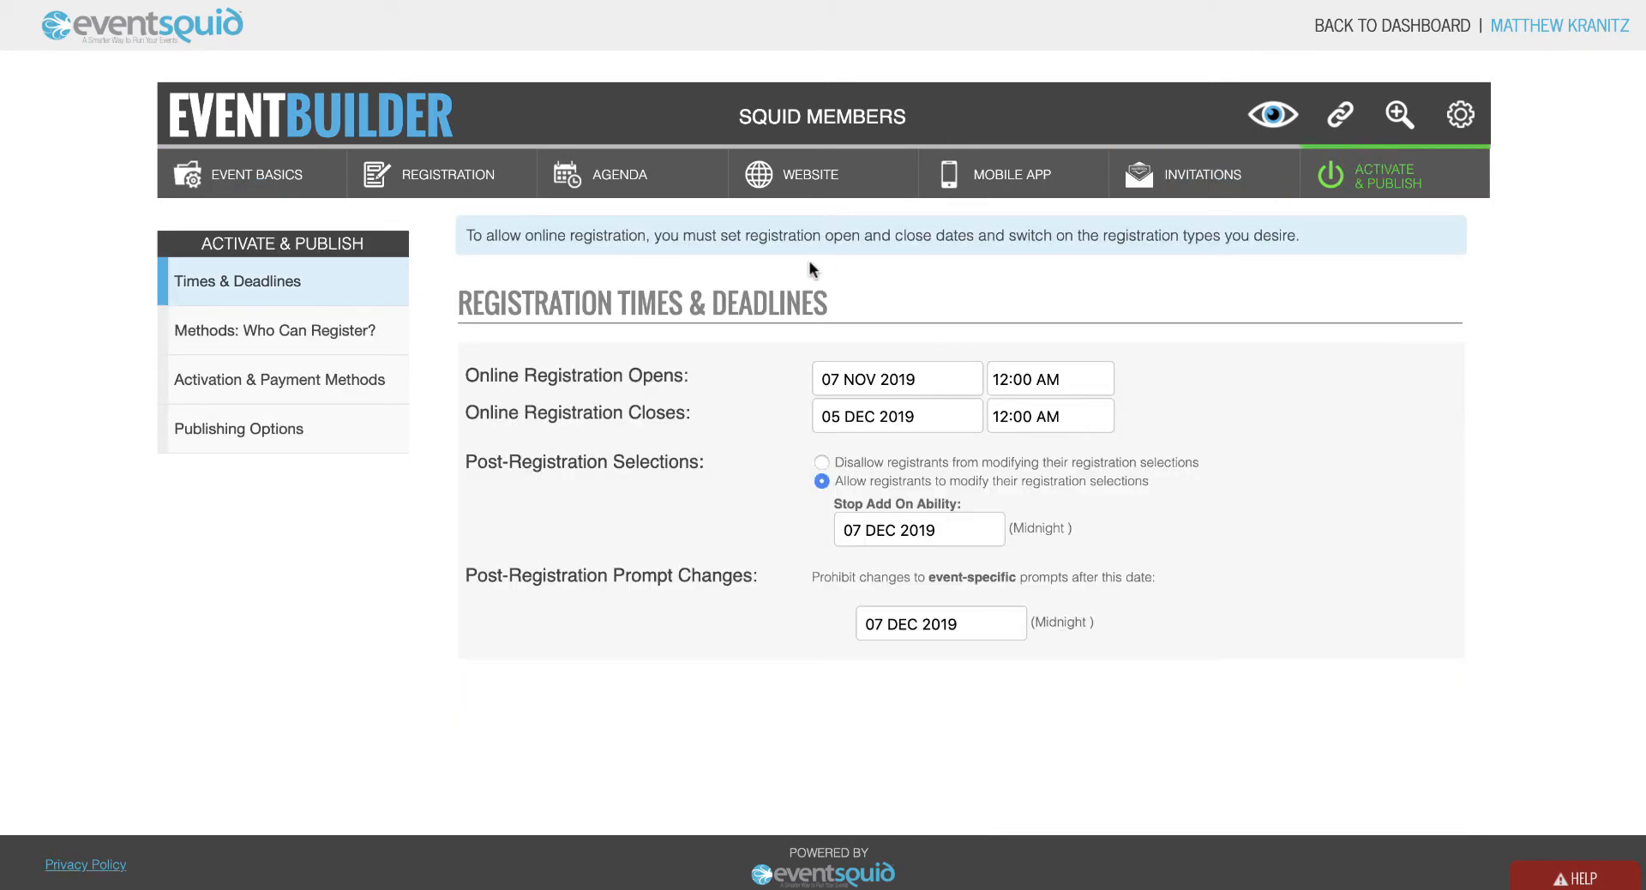
click(359, 333)
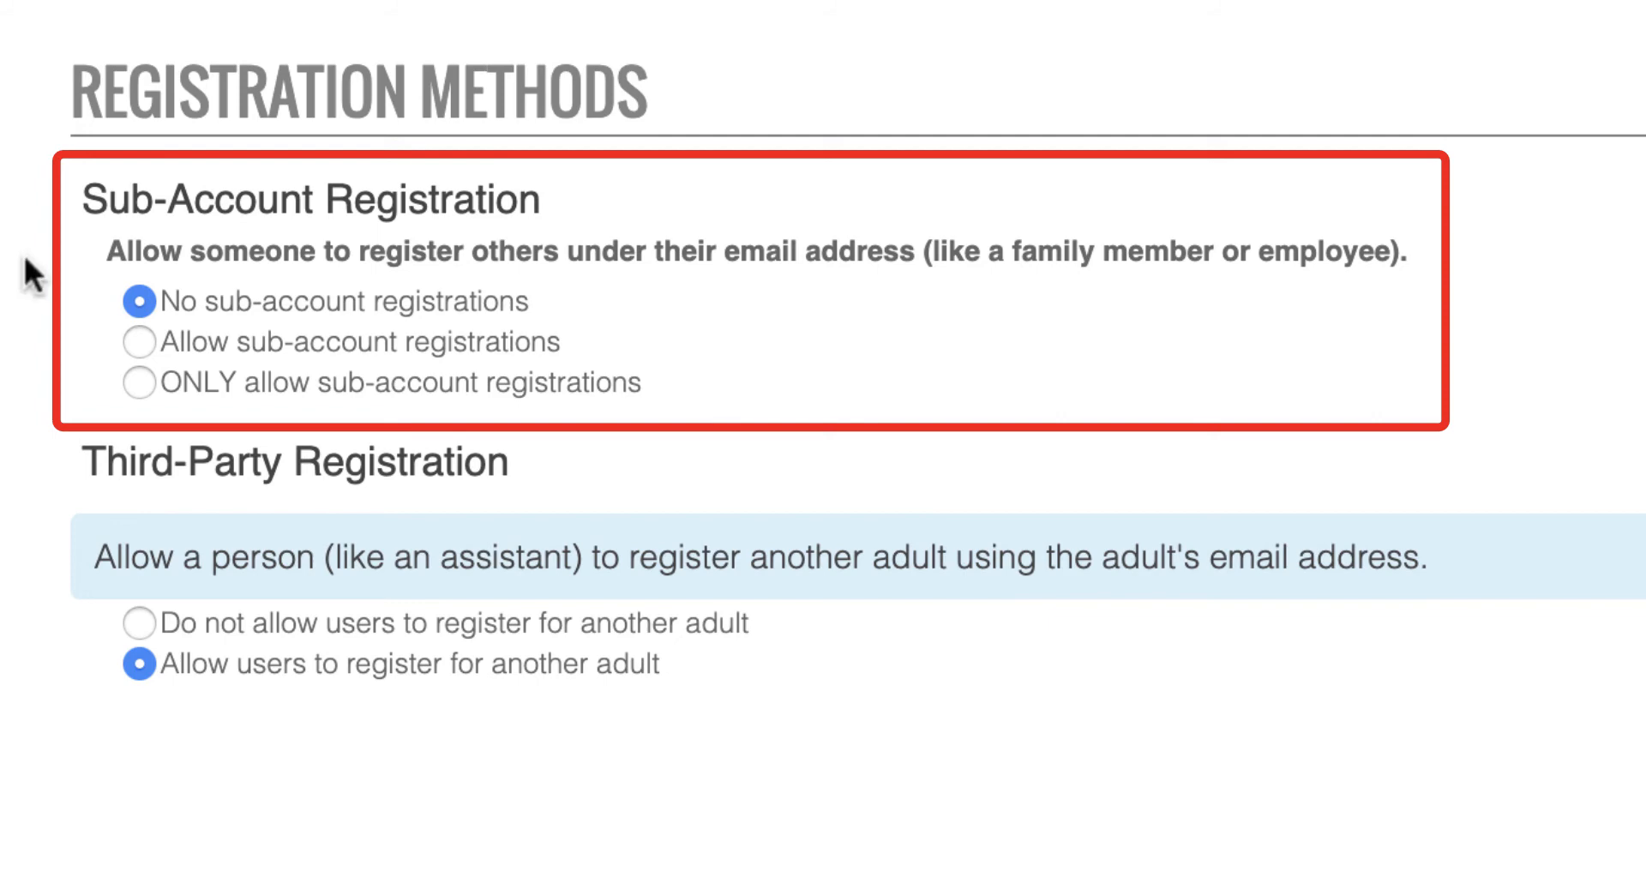
click(144, 339)
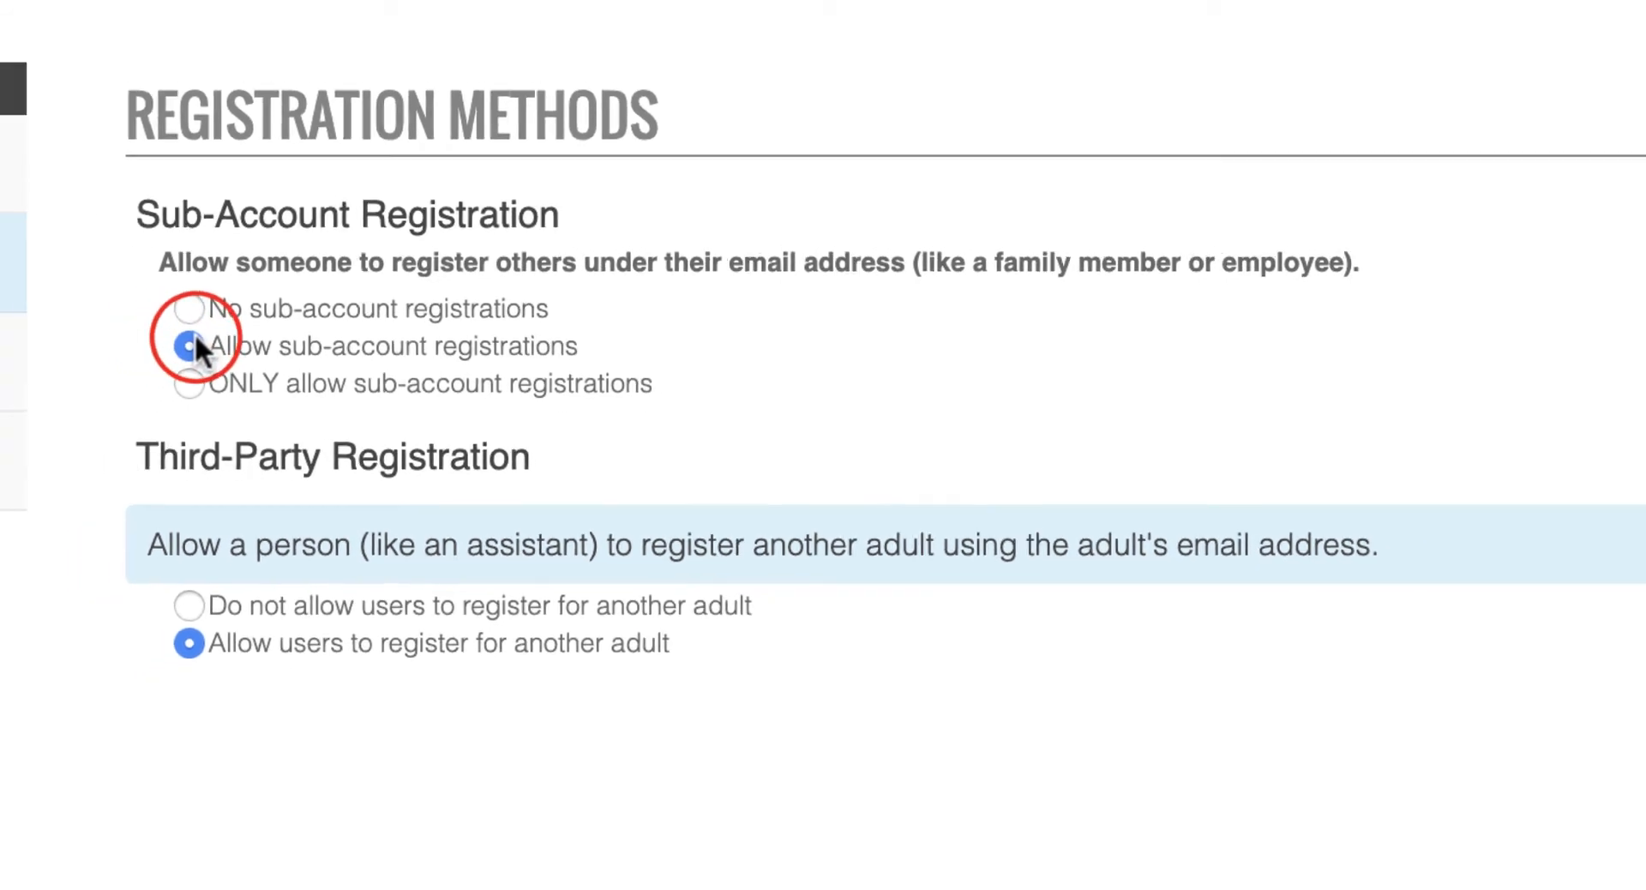